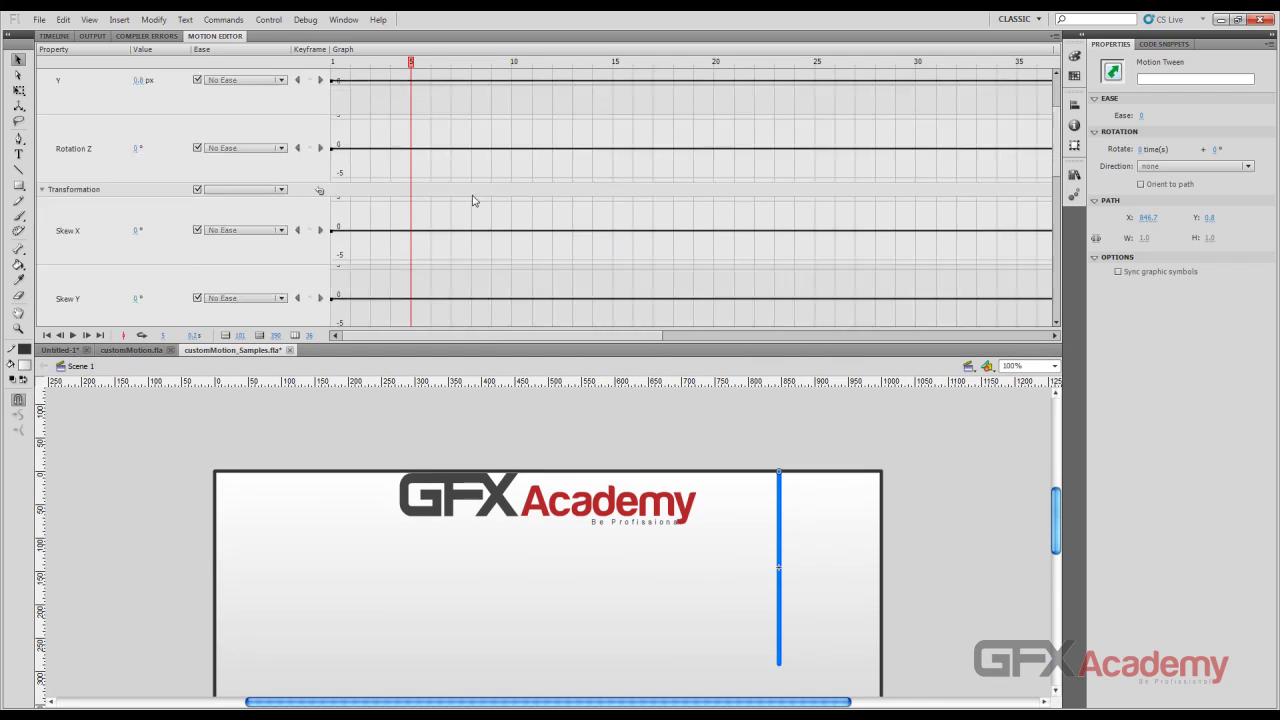
Set the 2-Custom ease value at frame 35 to 35.5%
scroll(589, 212, down, 4)
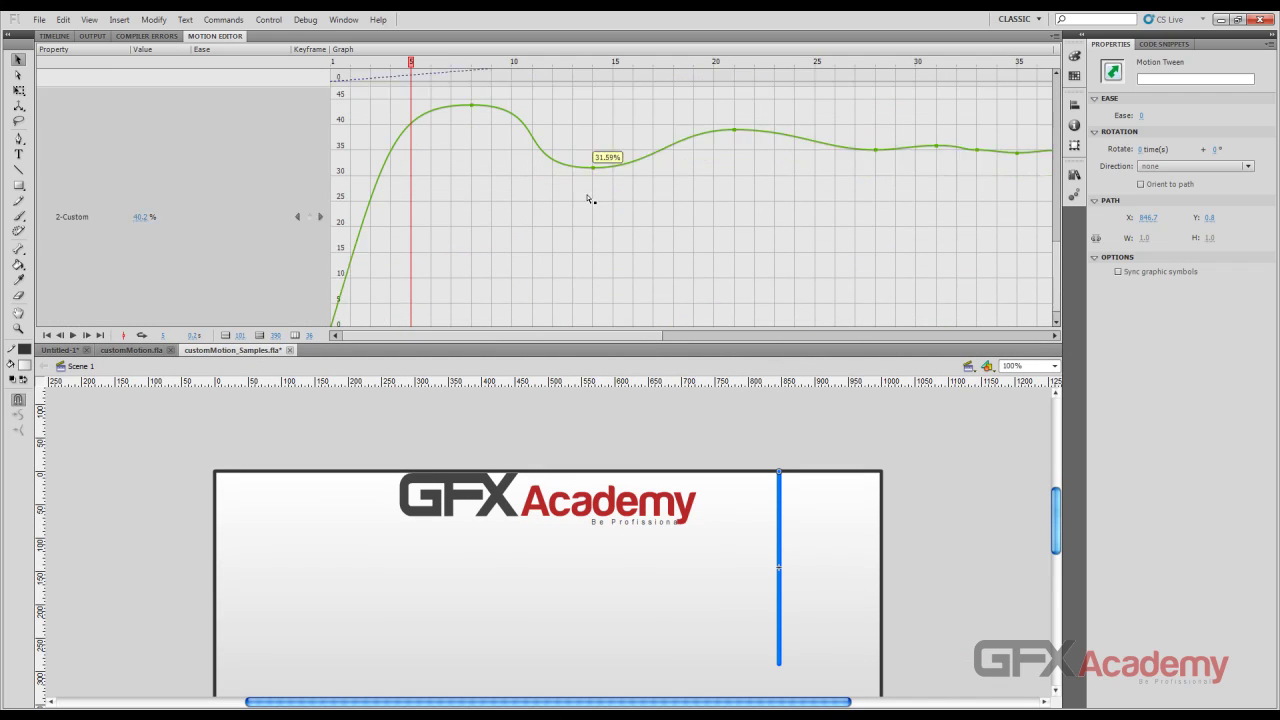
scroll(549, 194, up, 1)
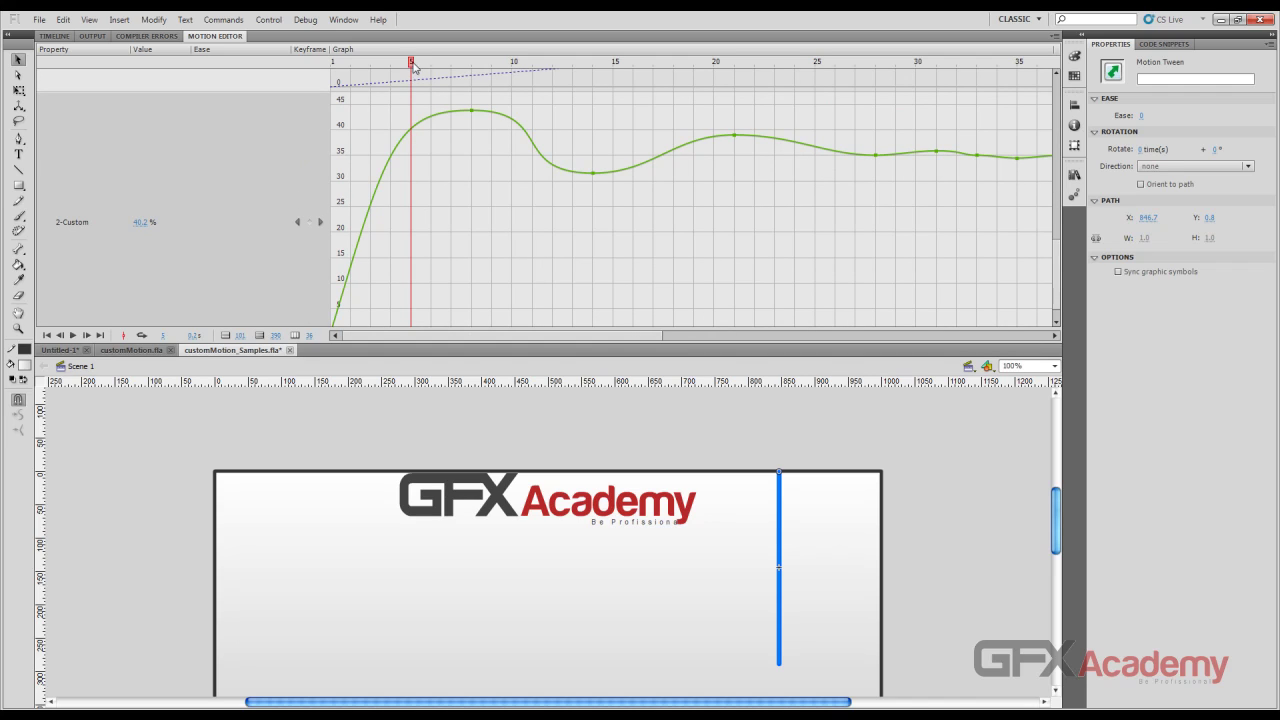
drag(415, 67, 452, 67)
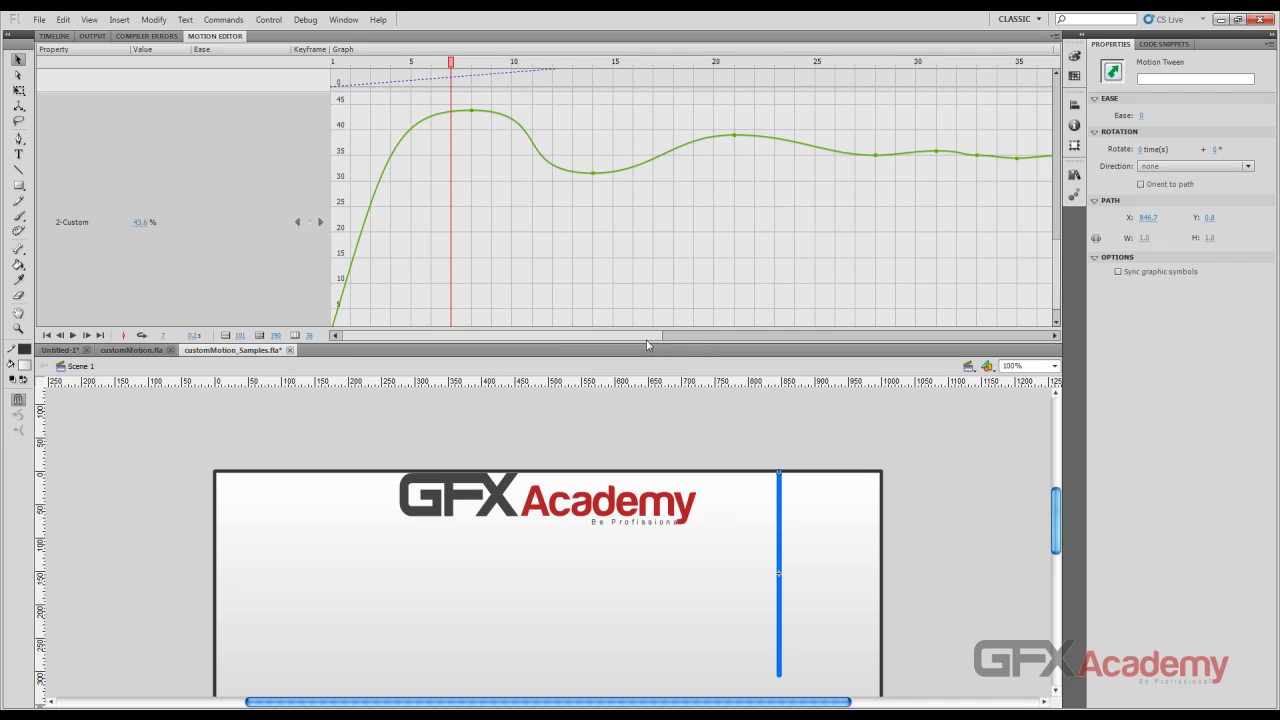
drag(648, 336, 821, 336)
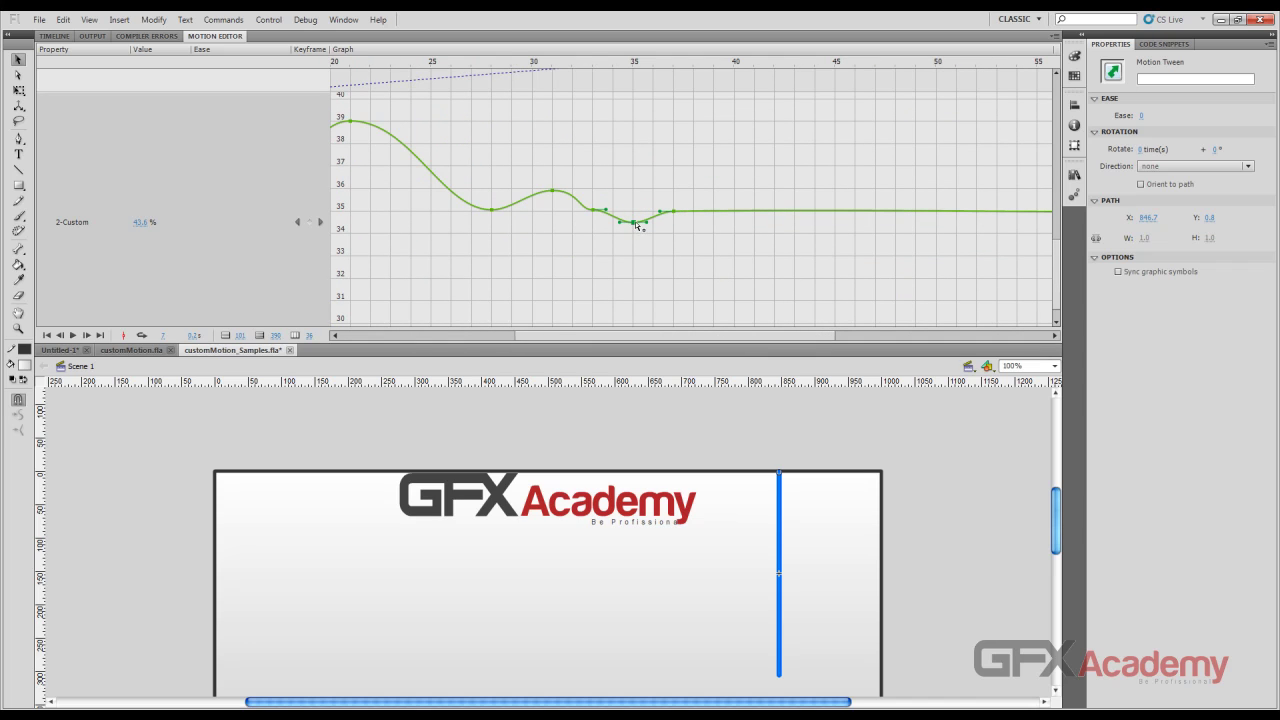
click(148, 224)
mouse_move(145, 225)
mouse_down()
mouse_move(159, 226)
mouse_move(144, 224)
mouse_up()
click(632, 64)
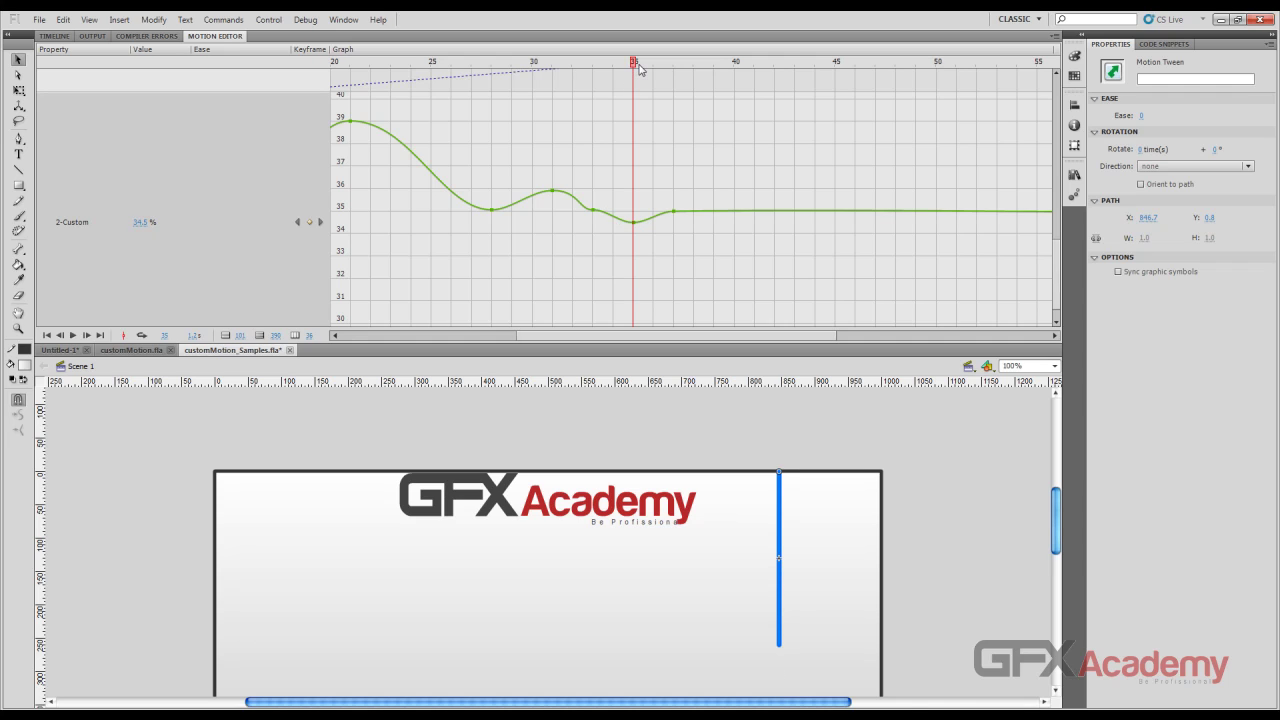
drag(632, 63, 636, 68)
mouse_move(143, 225)
mouse_down()
mouse_move(125, 225)
mouse_move(160, 225)
mouse_move(132, 224)
mouse_move(144, 228)
mouse_up()
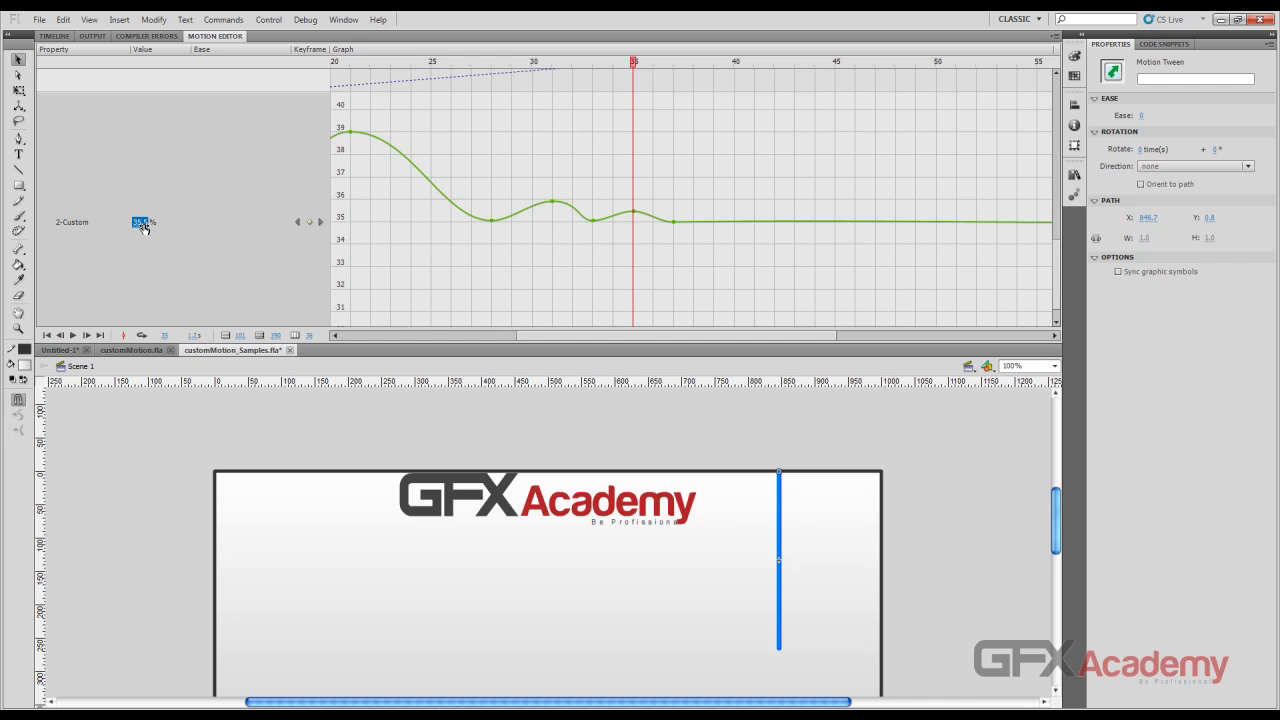
Raise the 2-Custom ease curve point at frame 31 to about 39%
drag(547, 338, 518, 337)
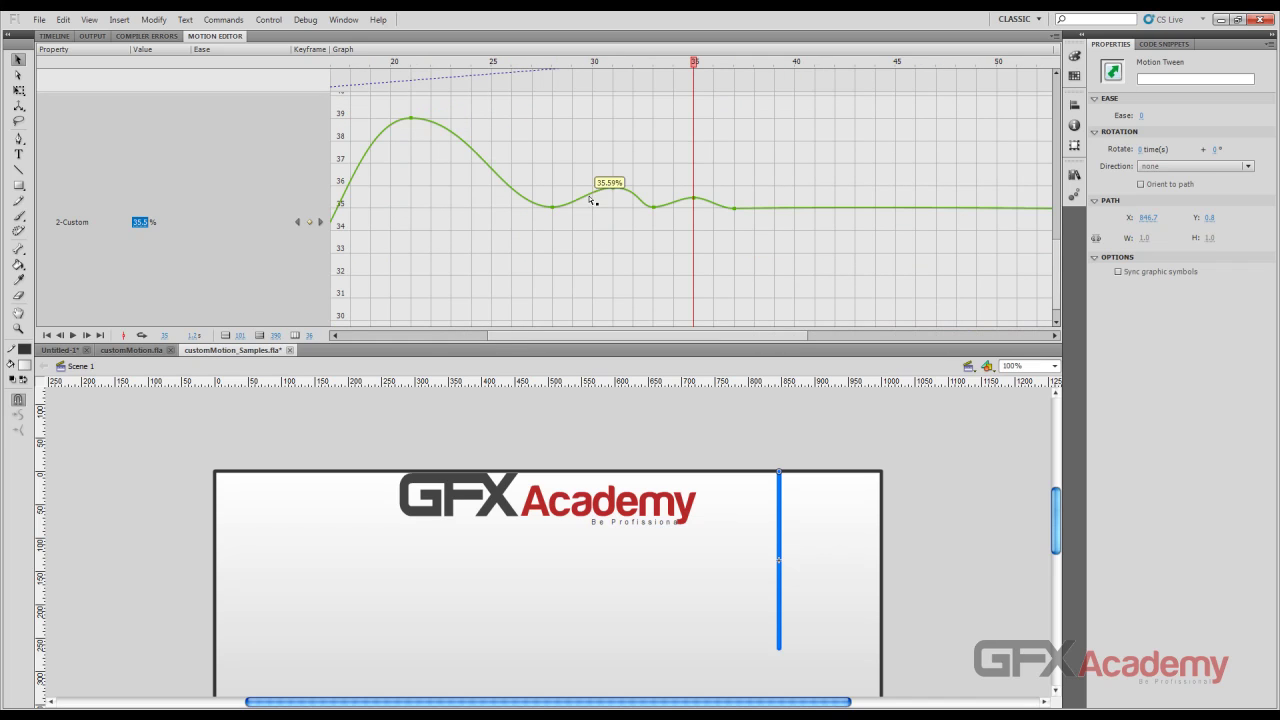
click(613, 189)
drag(616, 193, 613, 200)
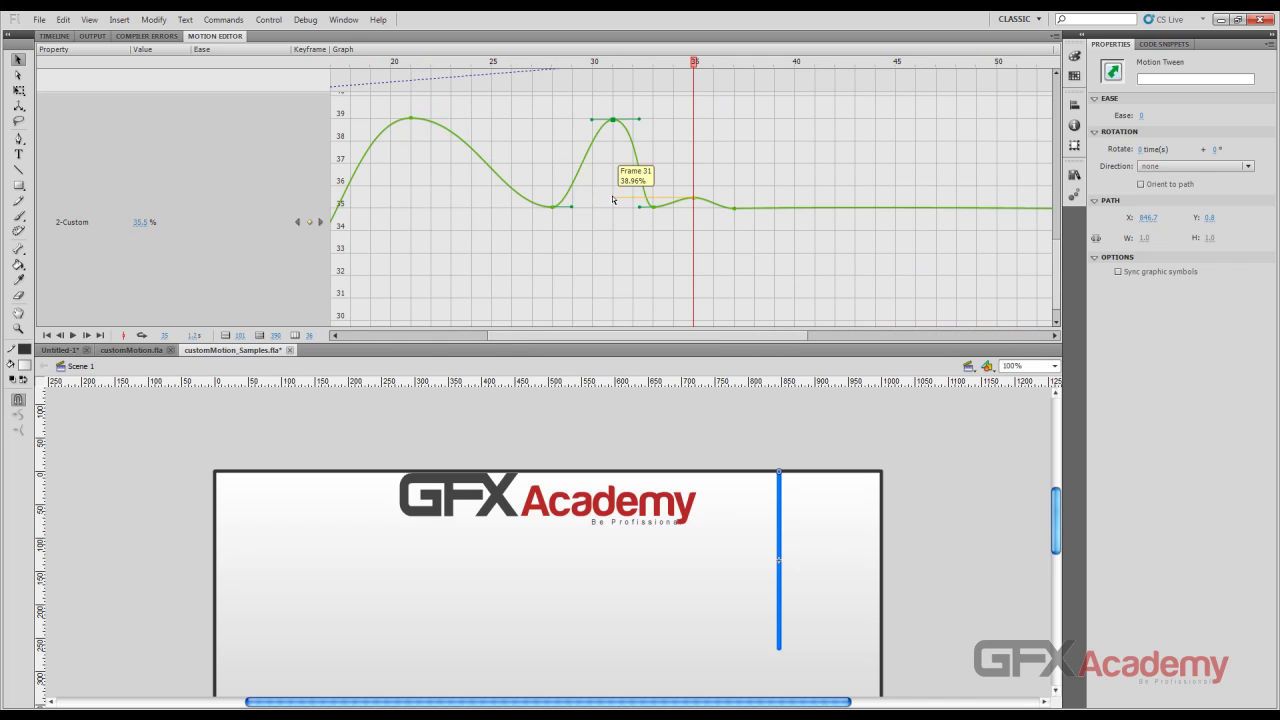
Lower the 2-Custom ease value at frame 31 to 30%
click(607, 228)
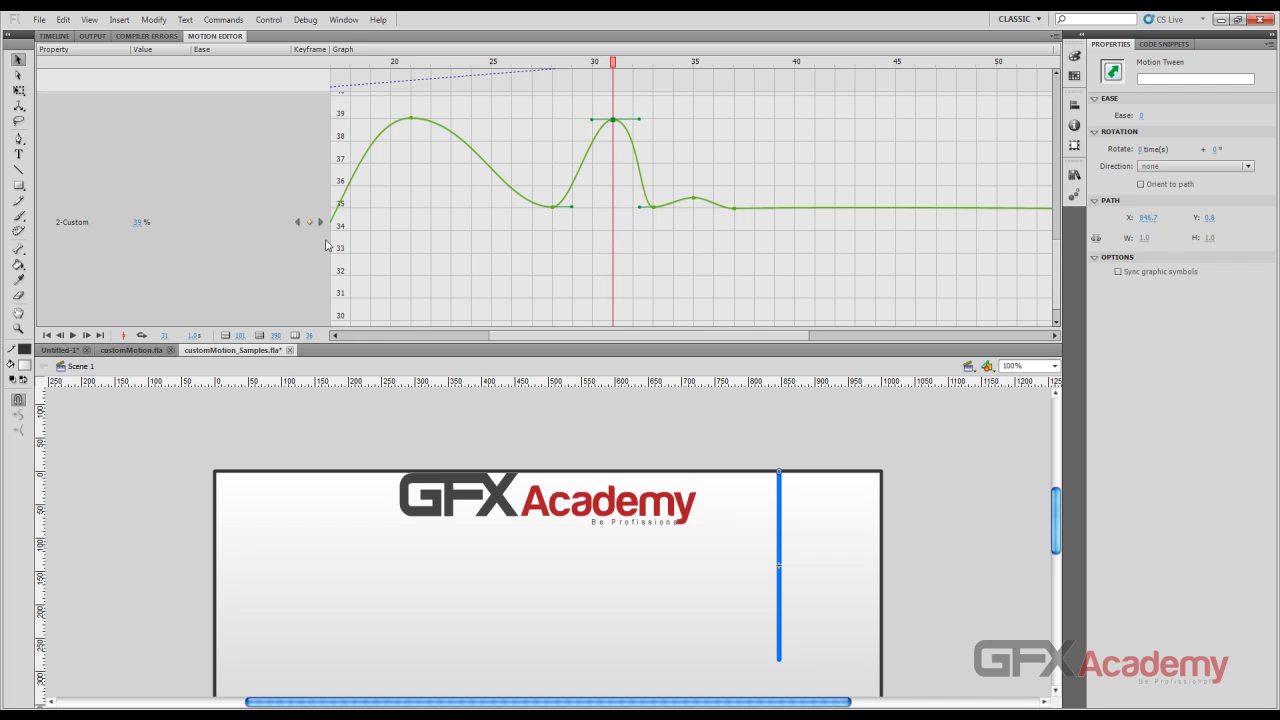
drag(140, 222, 134, 222)
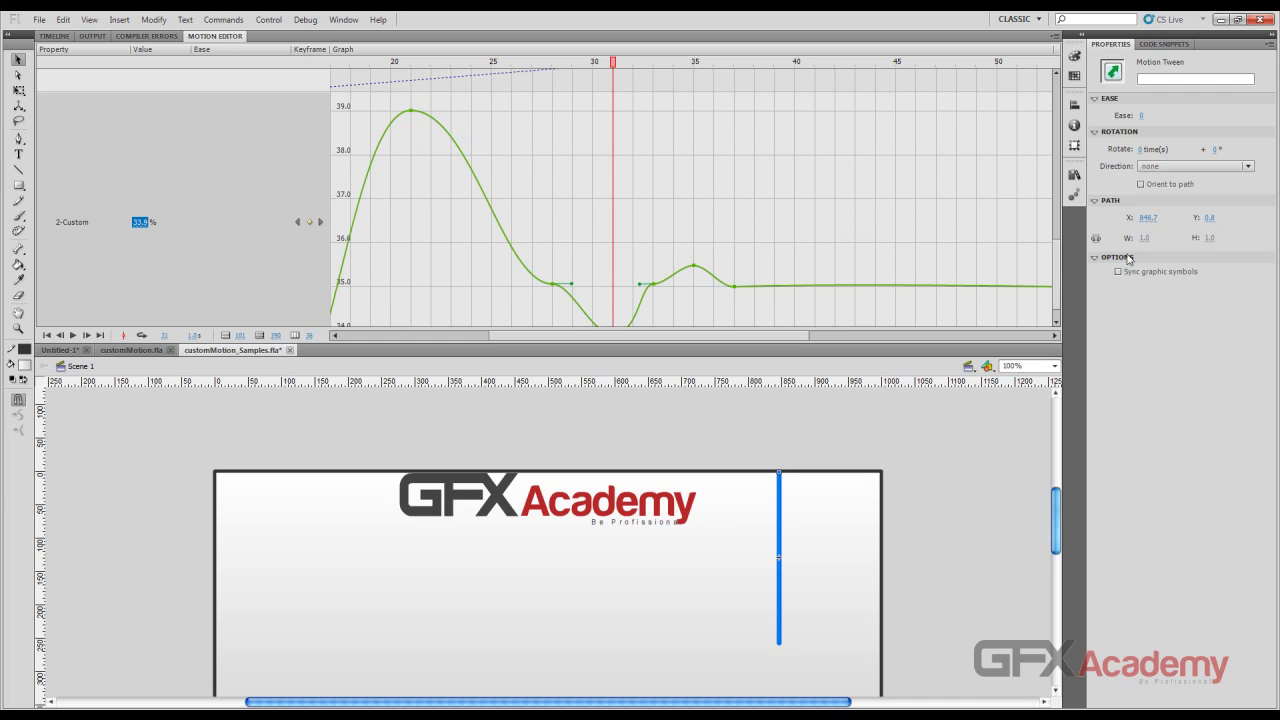
scroll(1057, 290, down, 2)
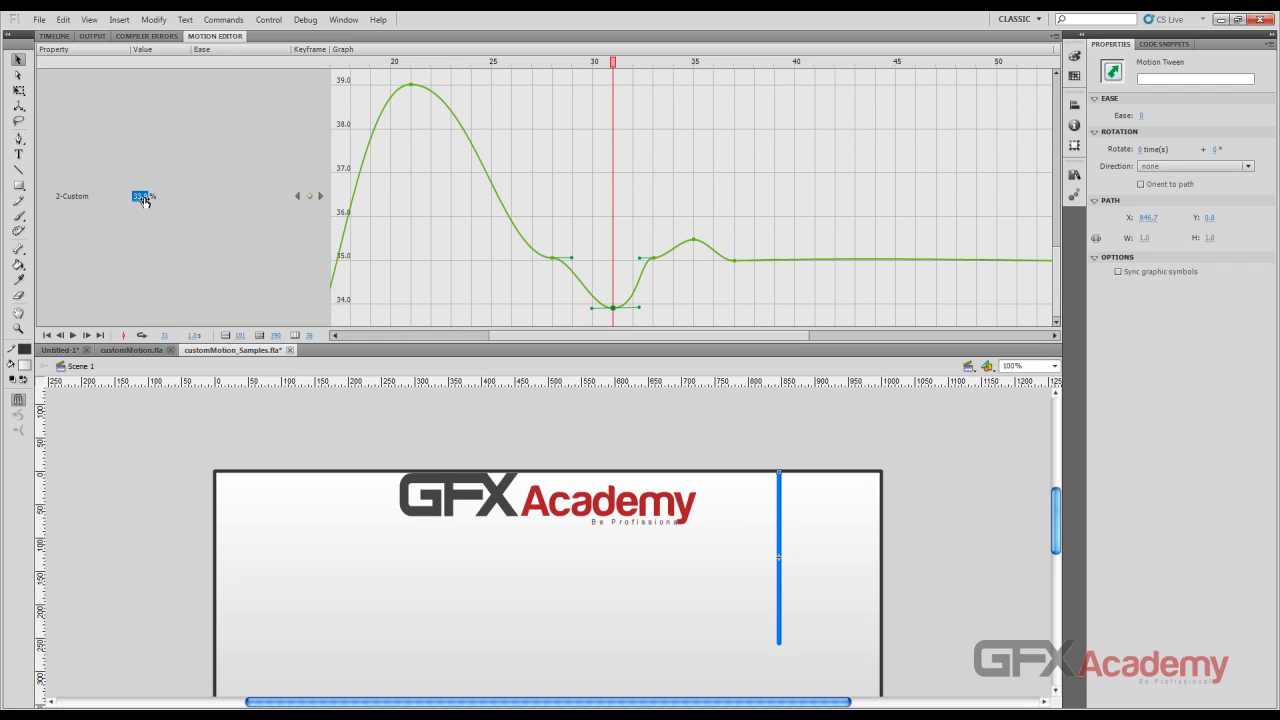
drag(145, 197, 147, 197)
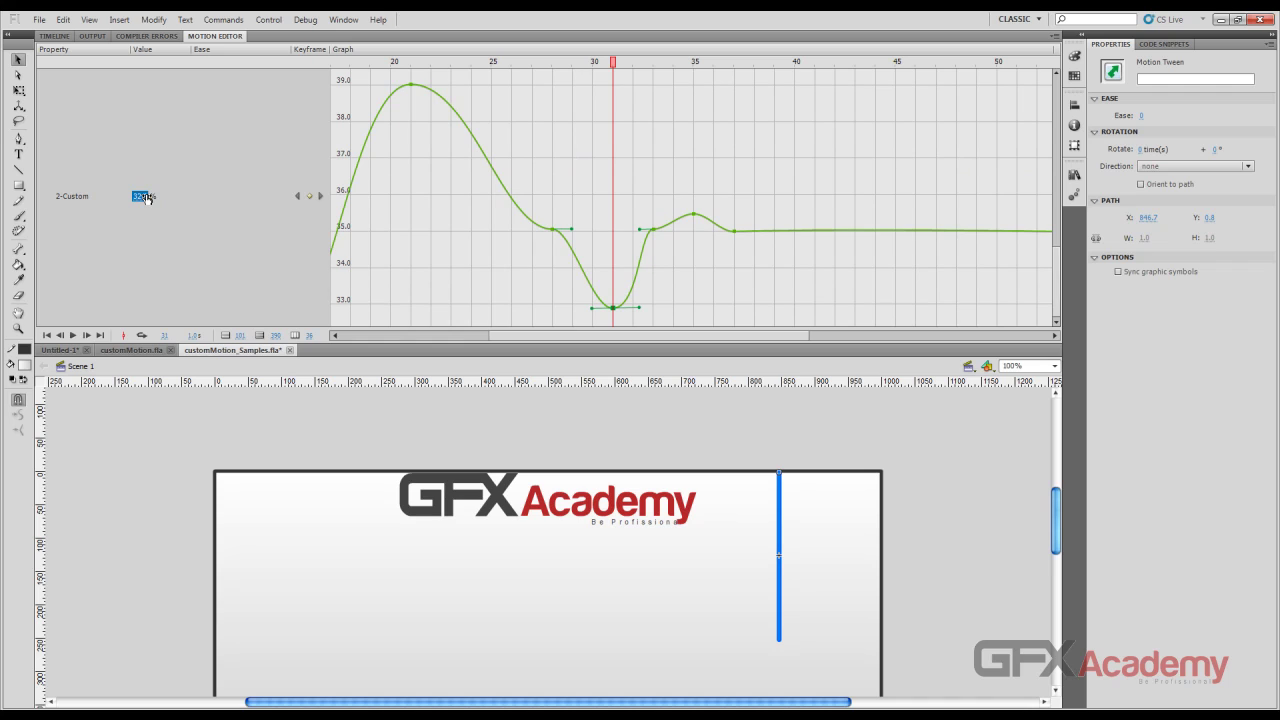
click(162, 200)
text(30)
key(Return)
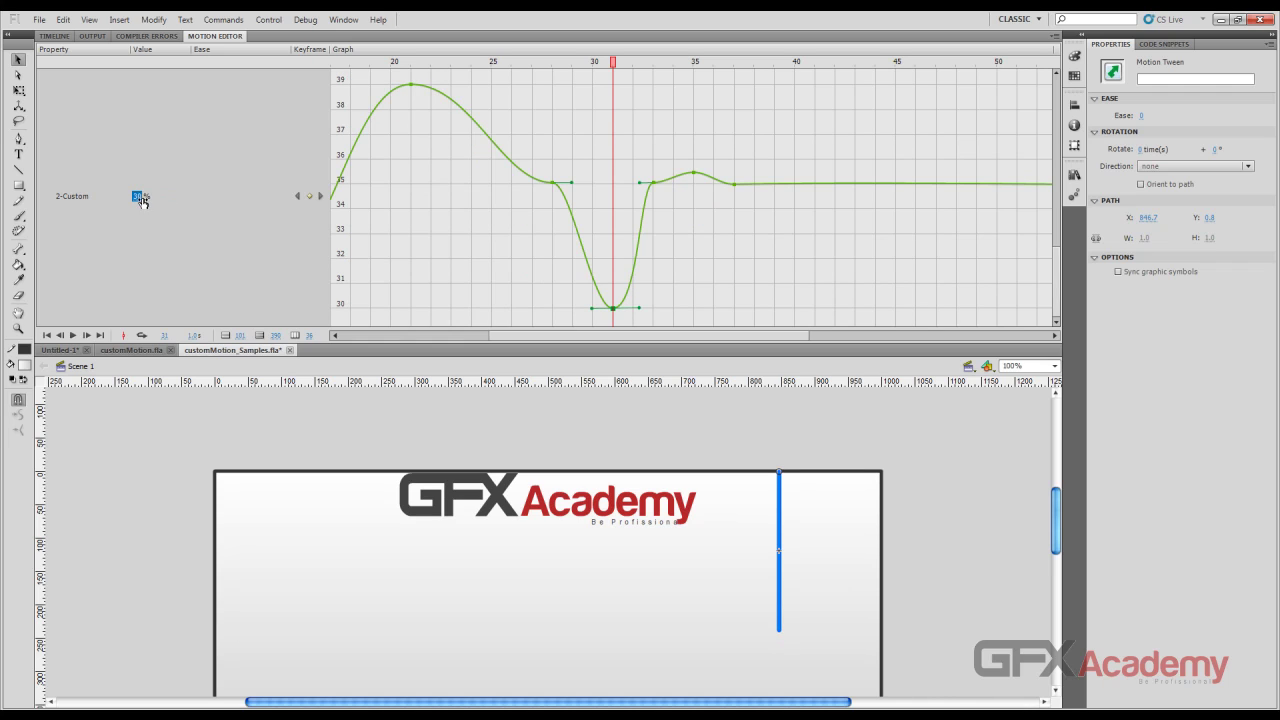
Set the 2-Custom ease value at frame 31 to 34%
click(142, 199)
text(35)
key(Return)
click(142, 199)
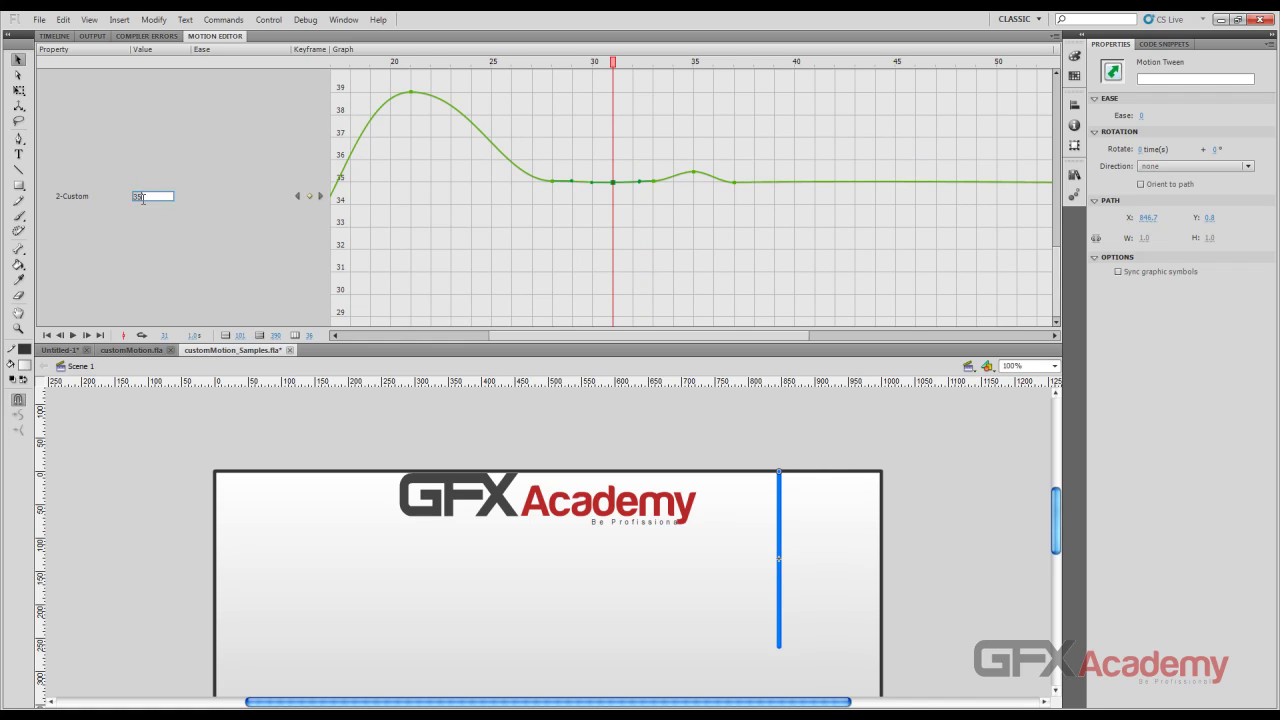
text(34)
key(Return)
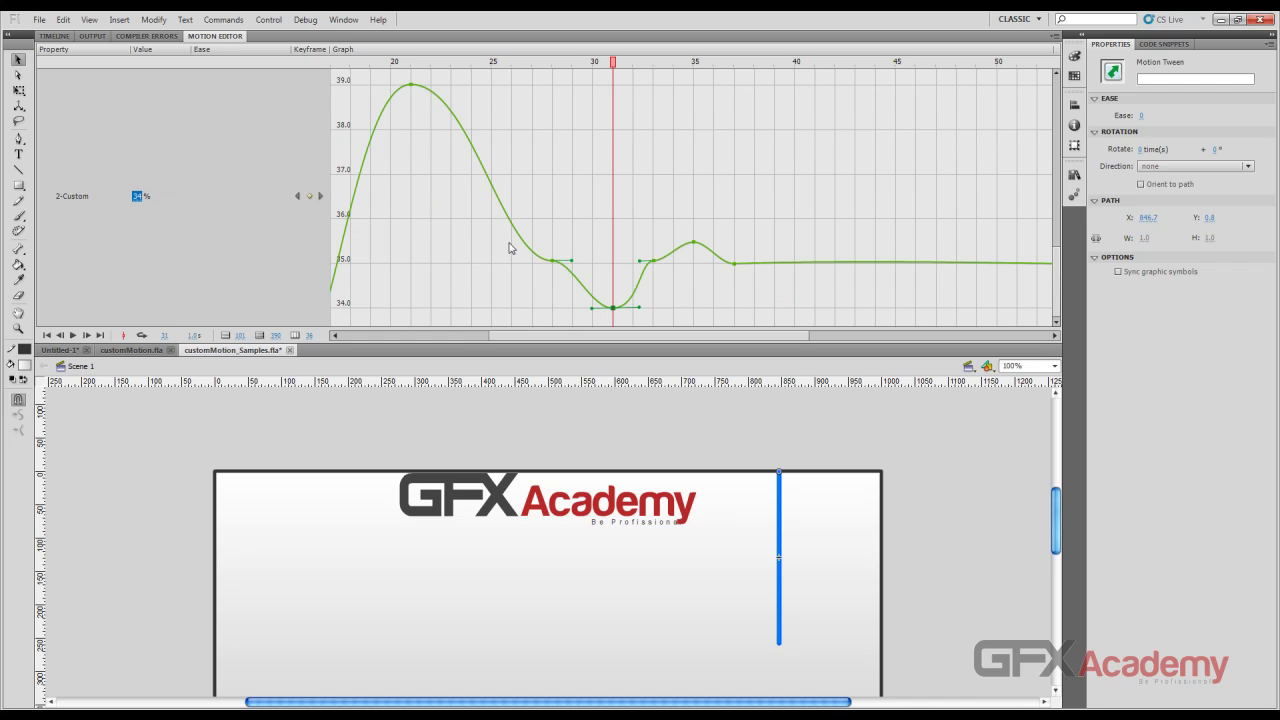
Convert the 2-Custom curve point at frame 33 to a corner point and back to a smooth point
click(653, 262)
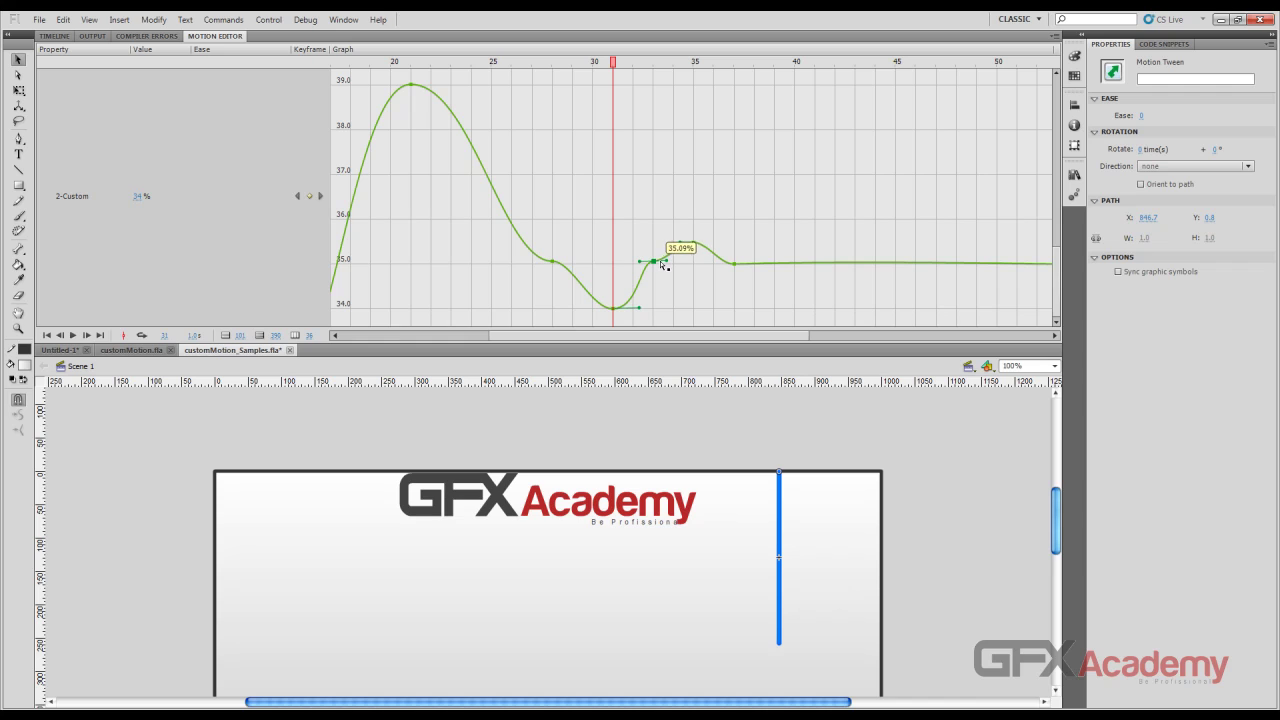
right_click(657, 265)
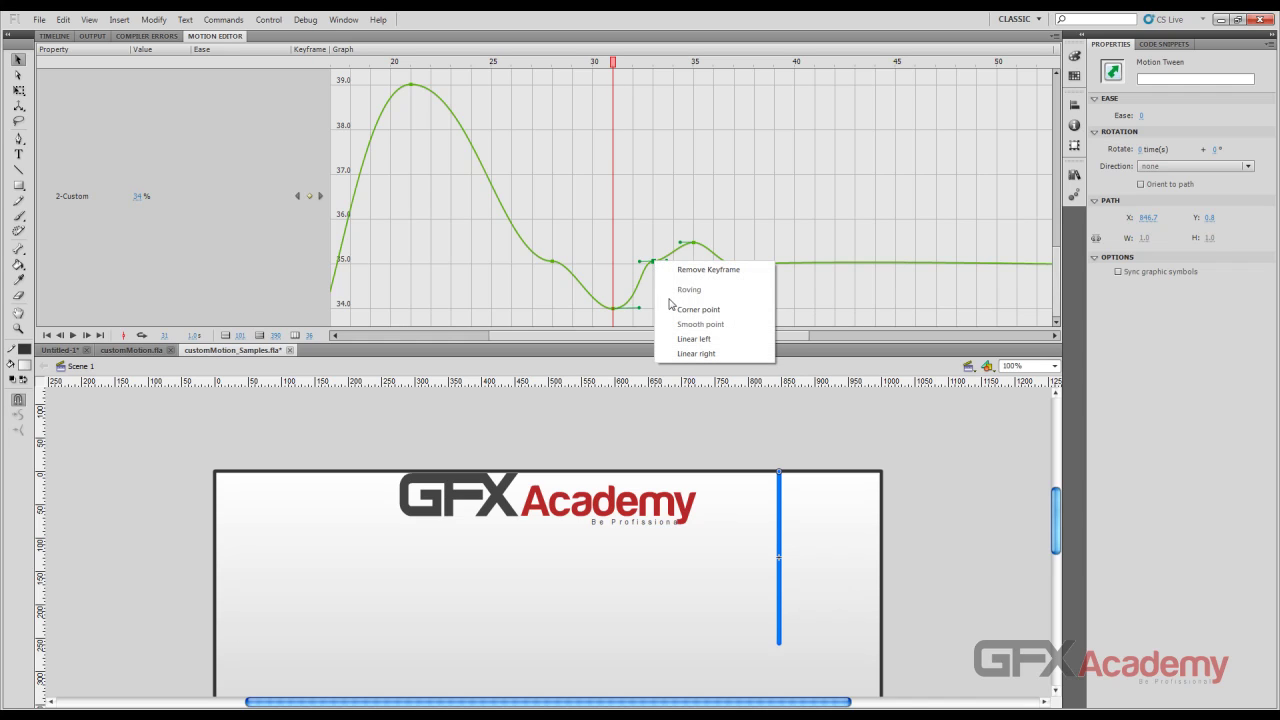
click(673, 308)
right_click(654, 262)
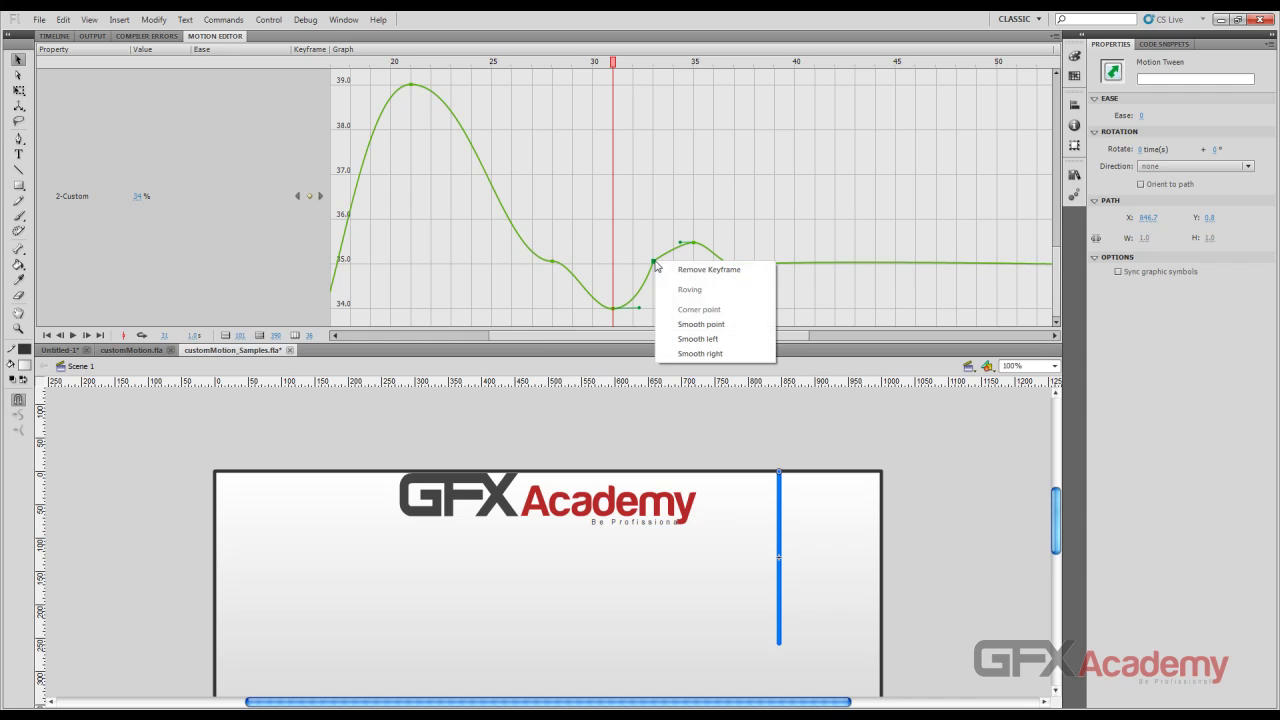
click(685, 324)
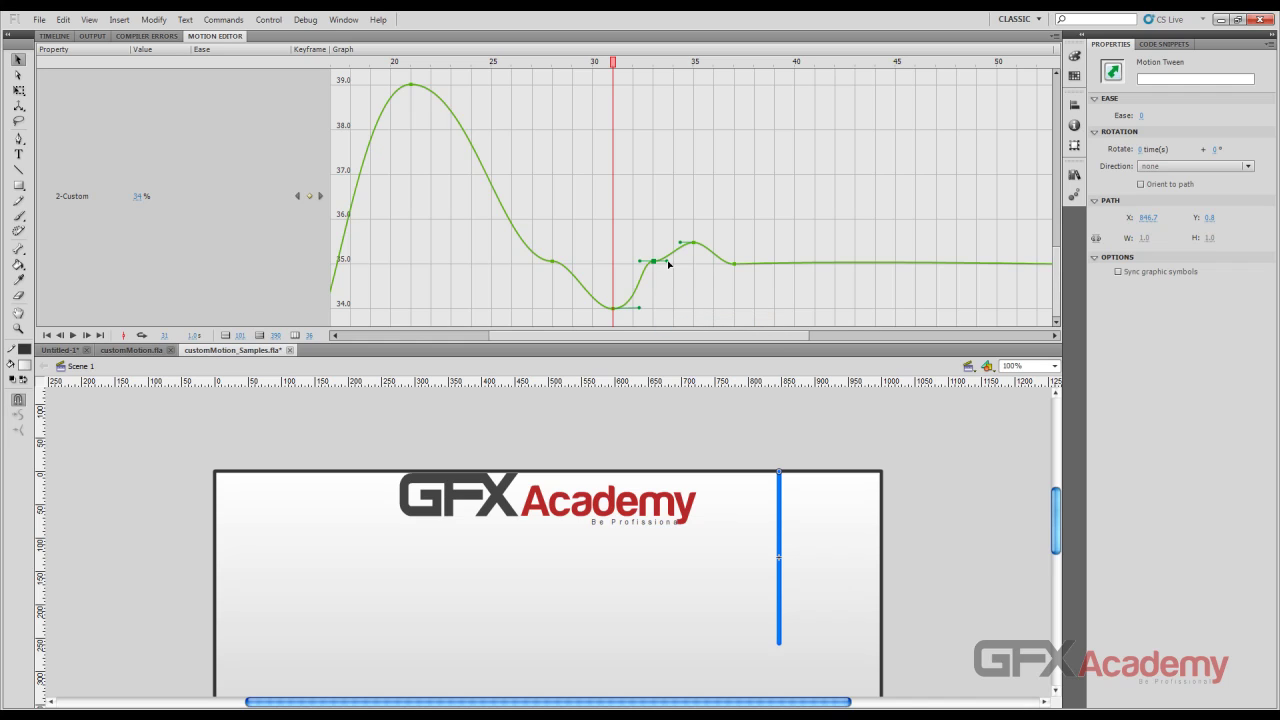
Tilt the tangent handles of the 2-Custom curve points at frames 33 and 28 to follow the curve's slope
drag(668, 261, 667, 254)
click(655, 262)
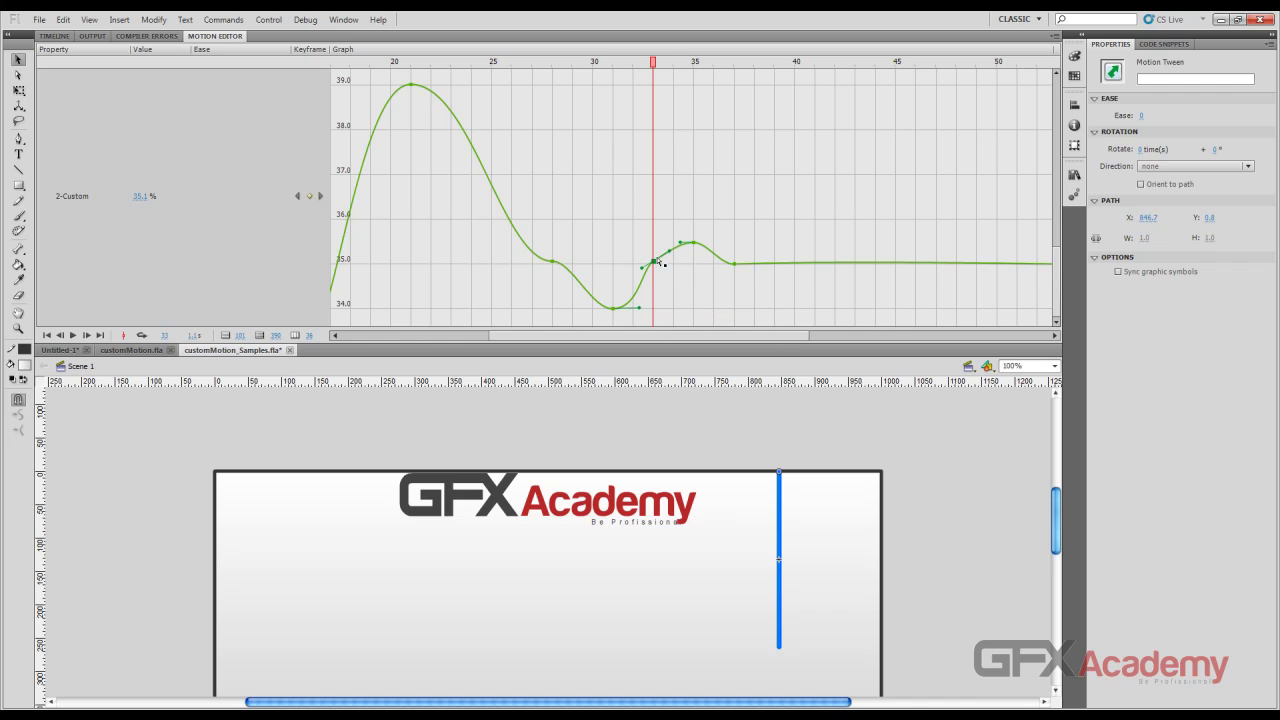
click(563, 262)
drag(573, 262, 643, 273)
click(654, 262)
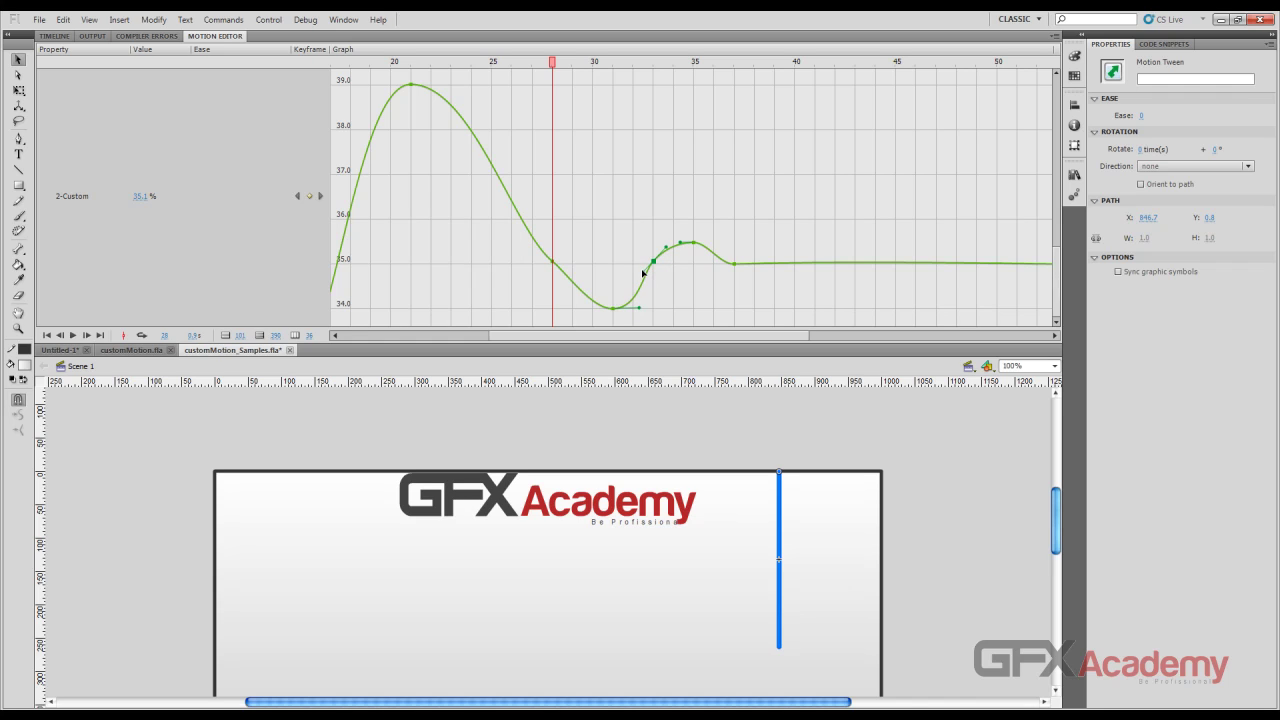
click(643, 273)
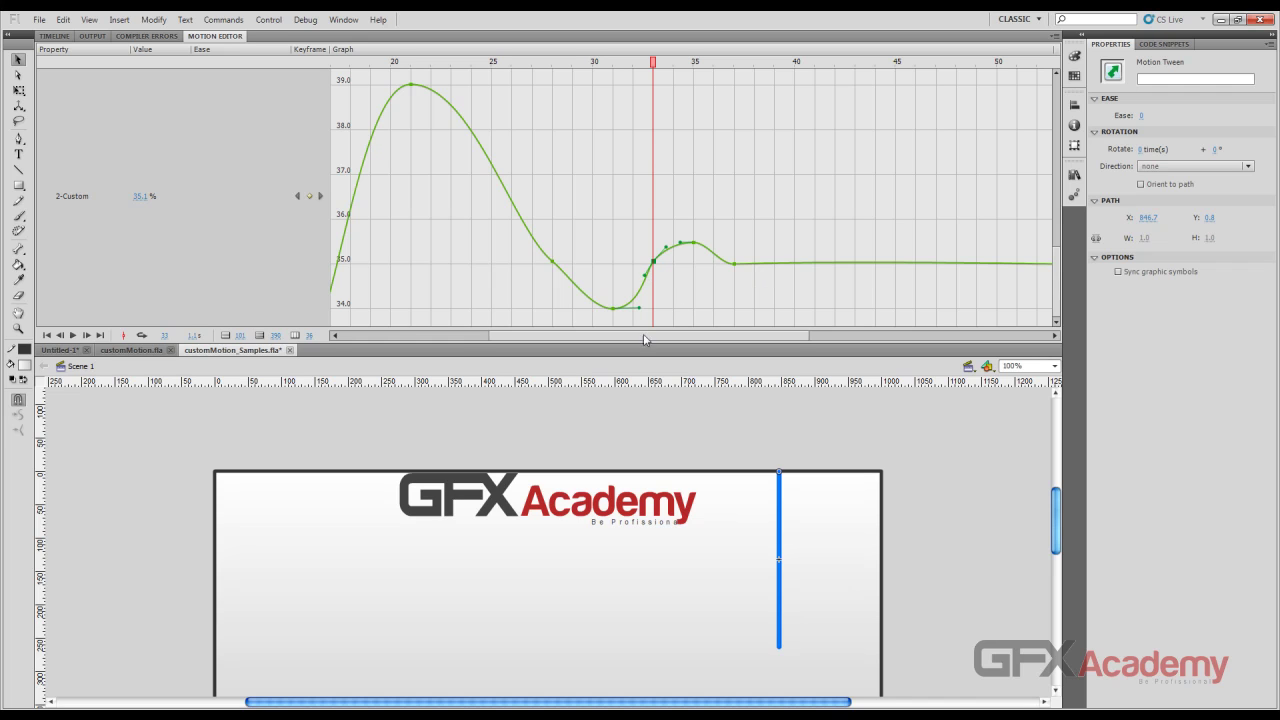
Play back the line's eased animation and return to the first frame
click(73, 335)
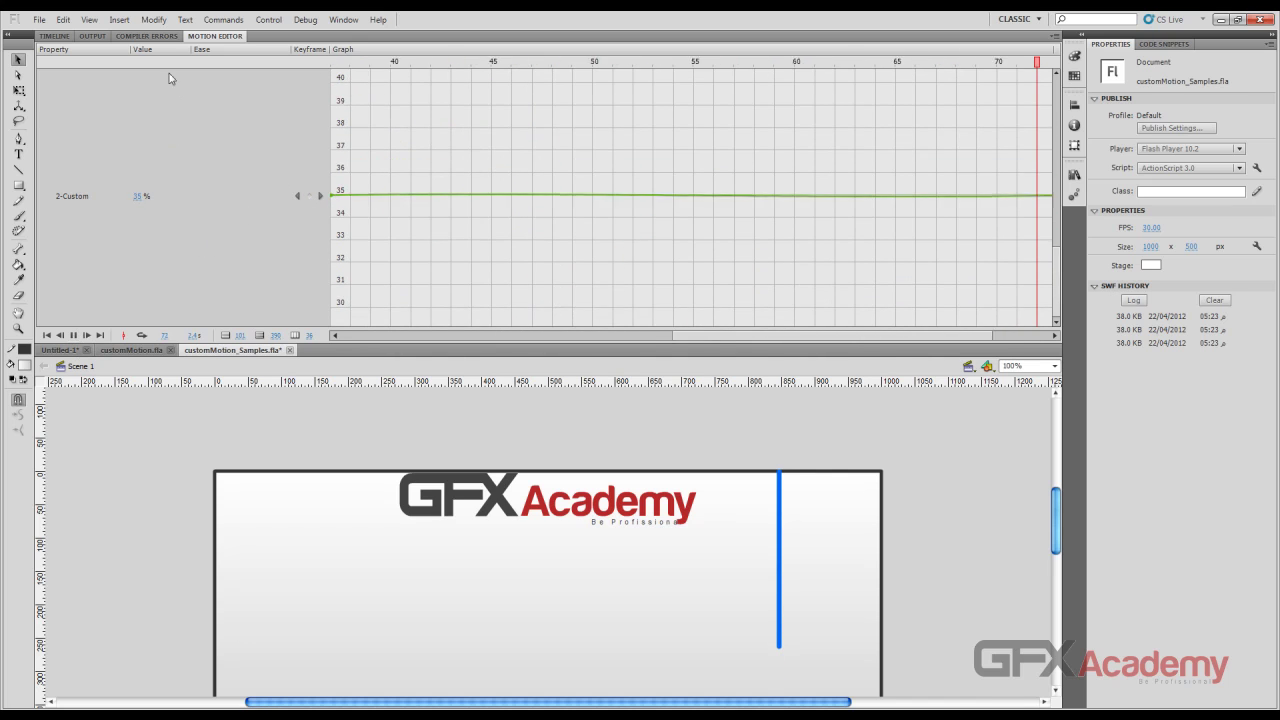
click(175, 112)
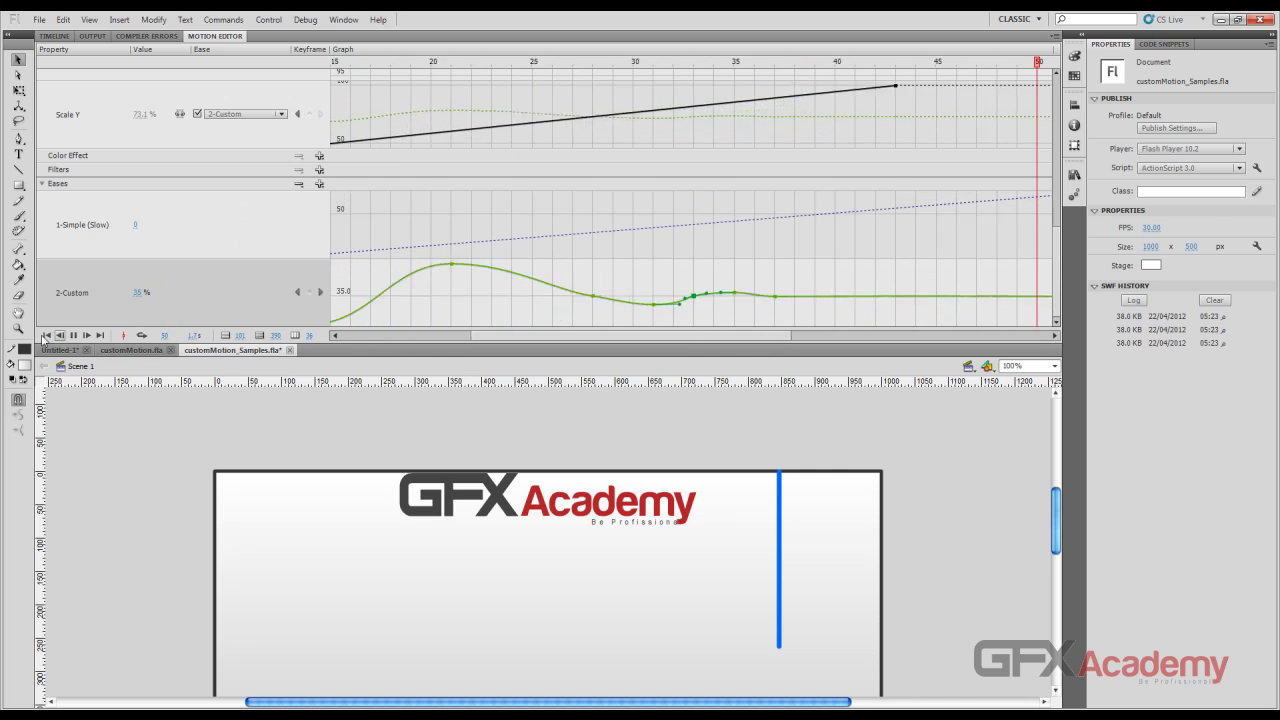
click(45, 337)
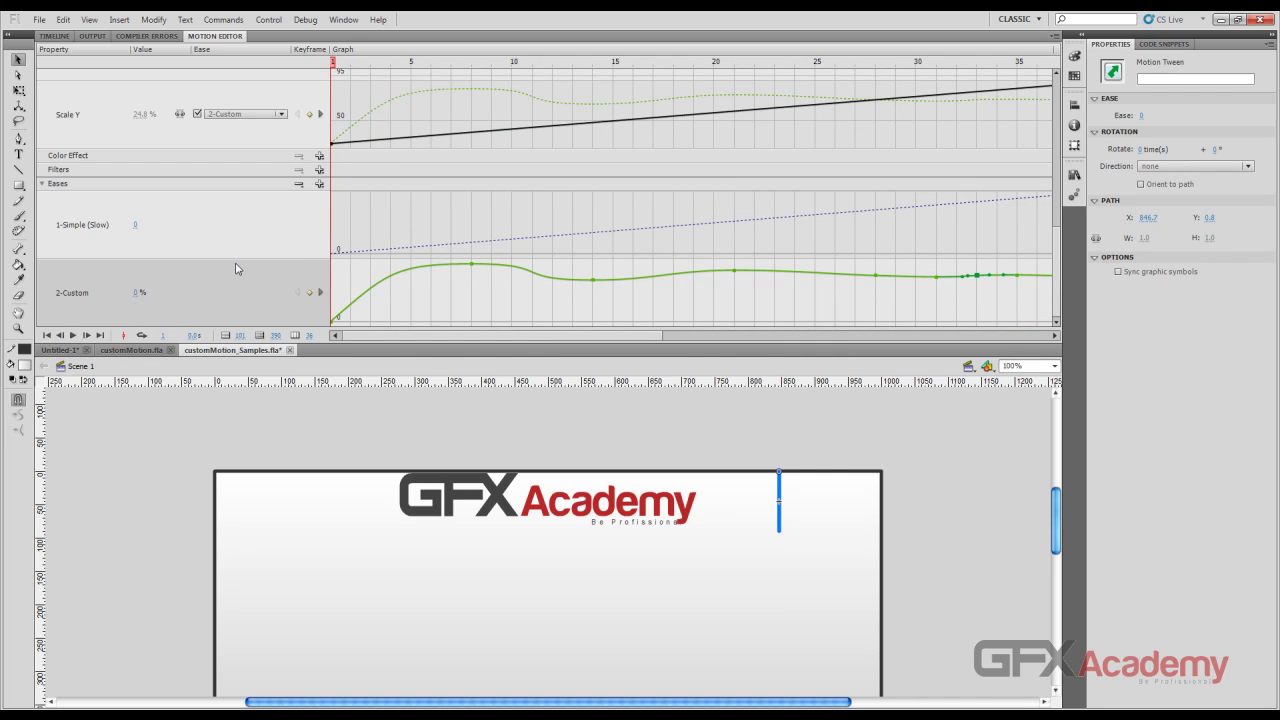
scroll(210, 228, up, 3)
Hide the line layer and show the ball layer directly above it in the timeline
click(55, 38)
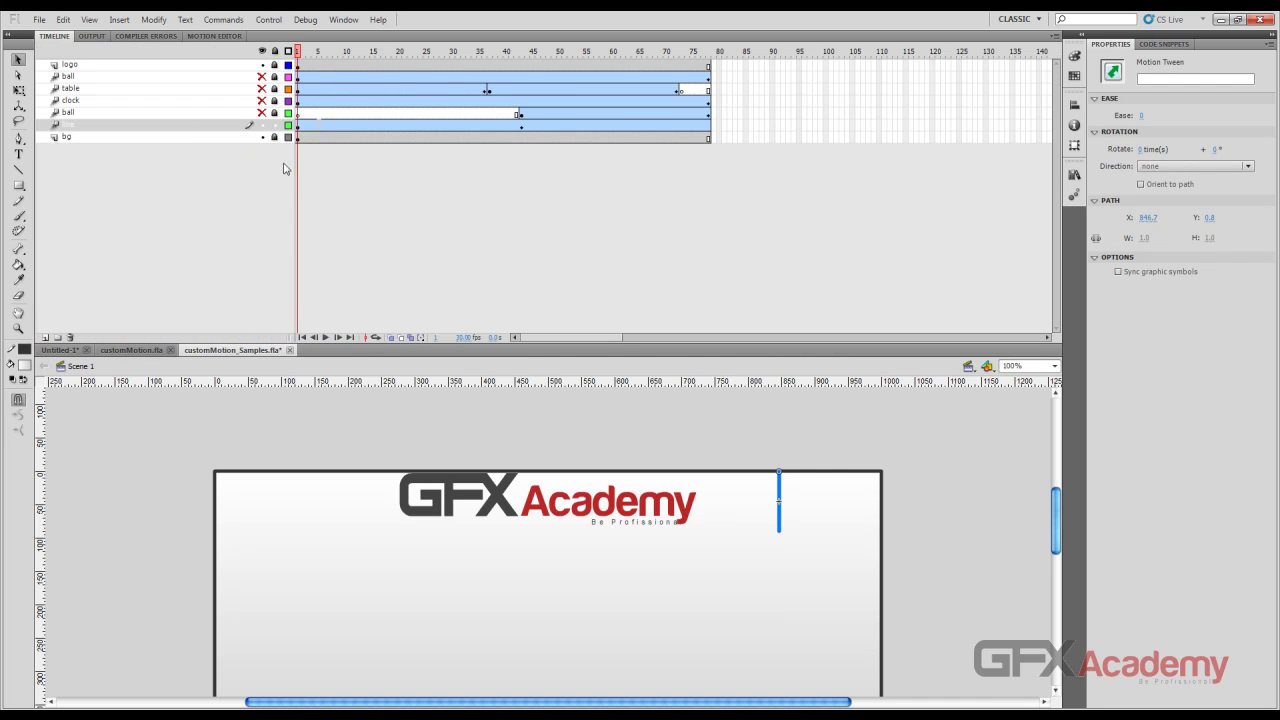
click(262, 124)
scroll(990, 468, down, 5)
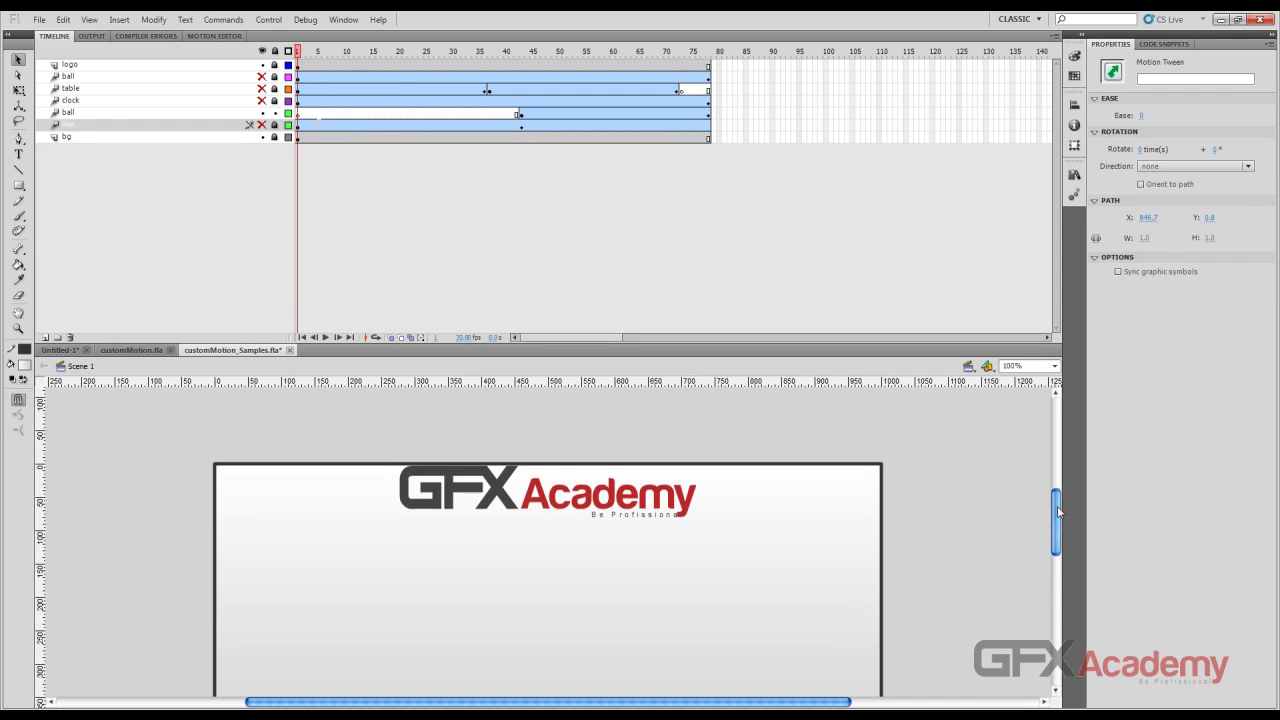
click(990, 468)
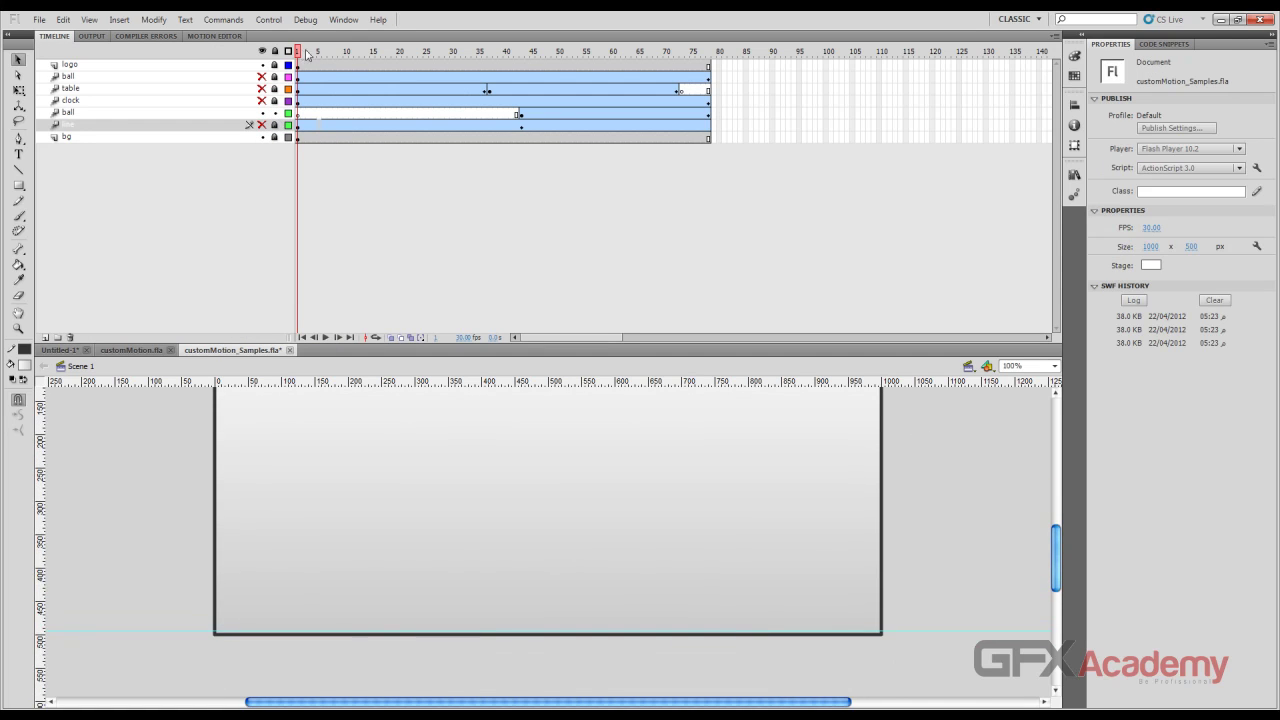
Move the playhead to frame 55 and shrink the timeline area so the whole stage fits in view
drag(300, 55, 588, 62)
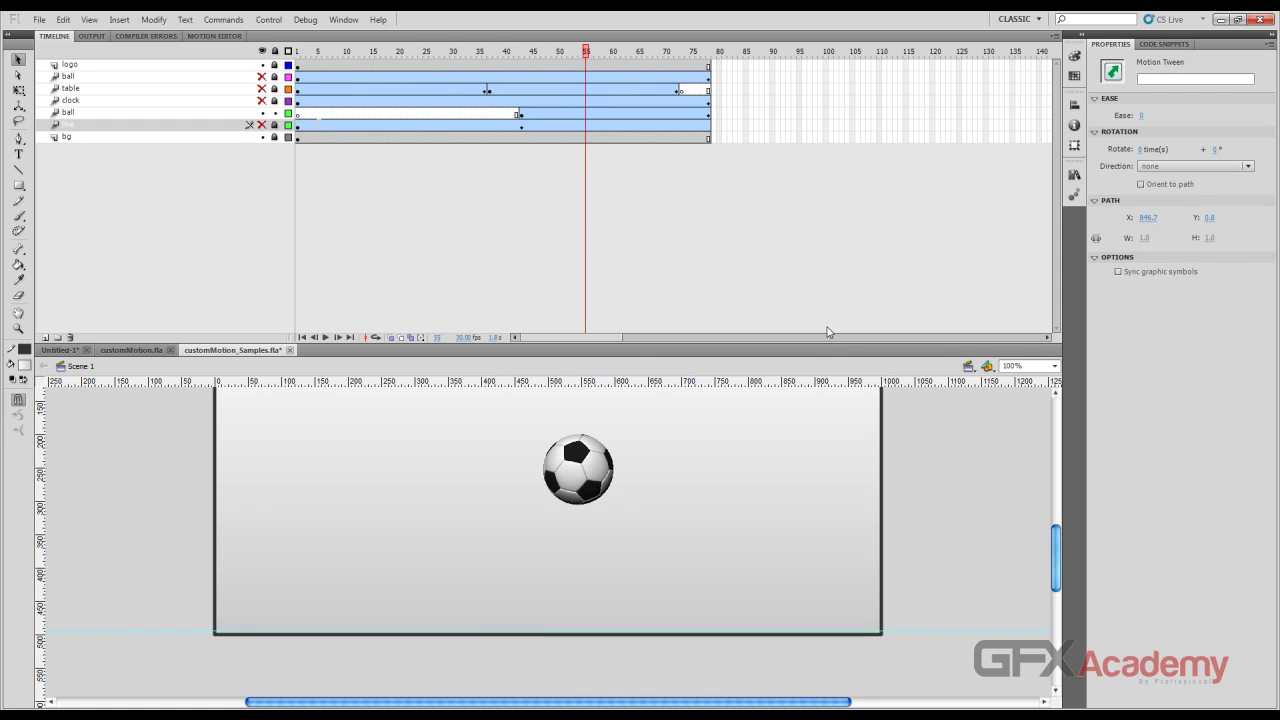
drag(817, 343, 817, 207)
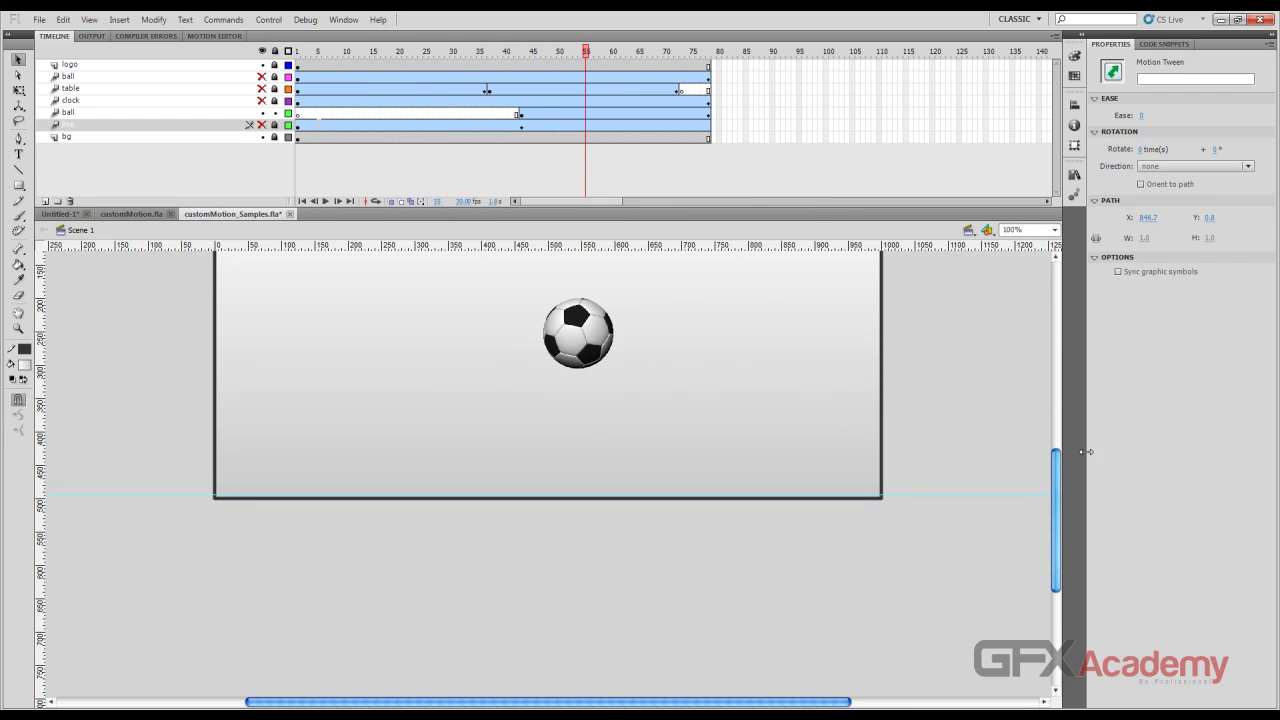
drag(1060, 481, 1058, 424)
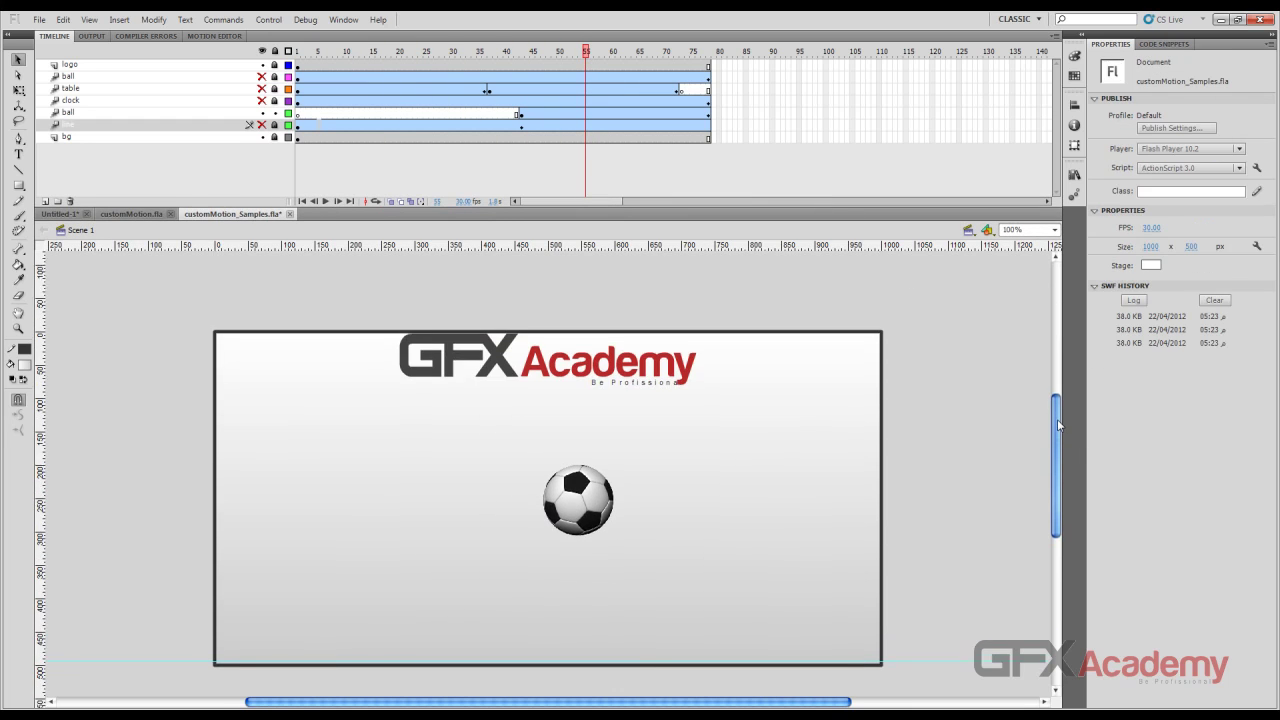
Play the bouncing ball animation through and return to the first frame
click(302, 201)
click(325, 201)
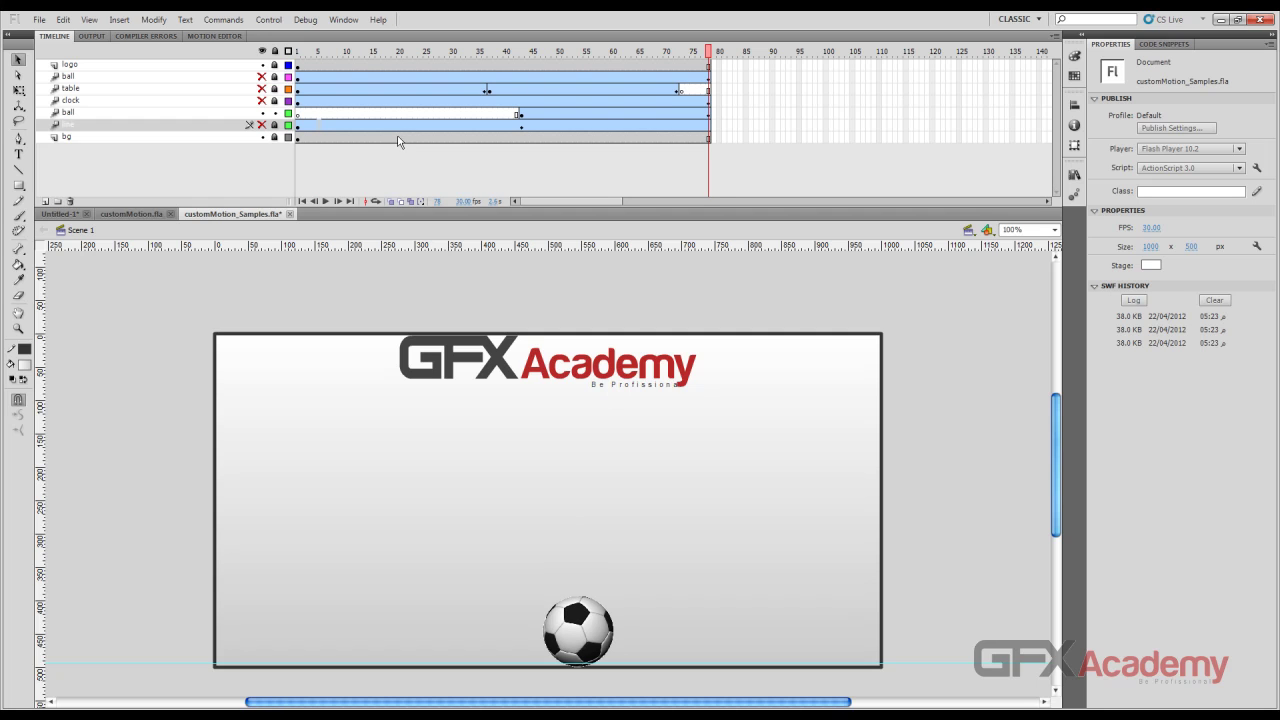
click(326, 202)
click(301, 201)
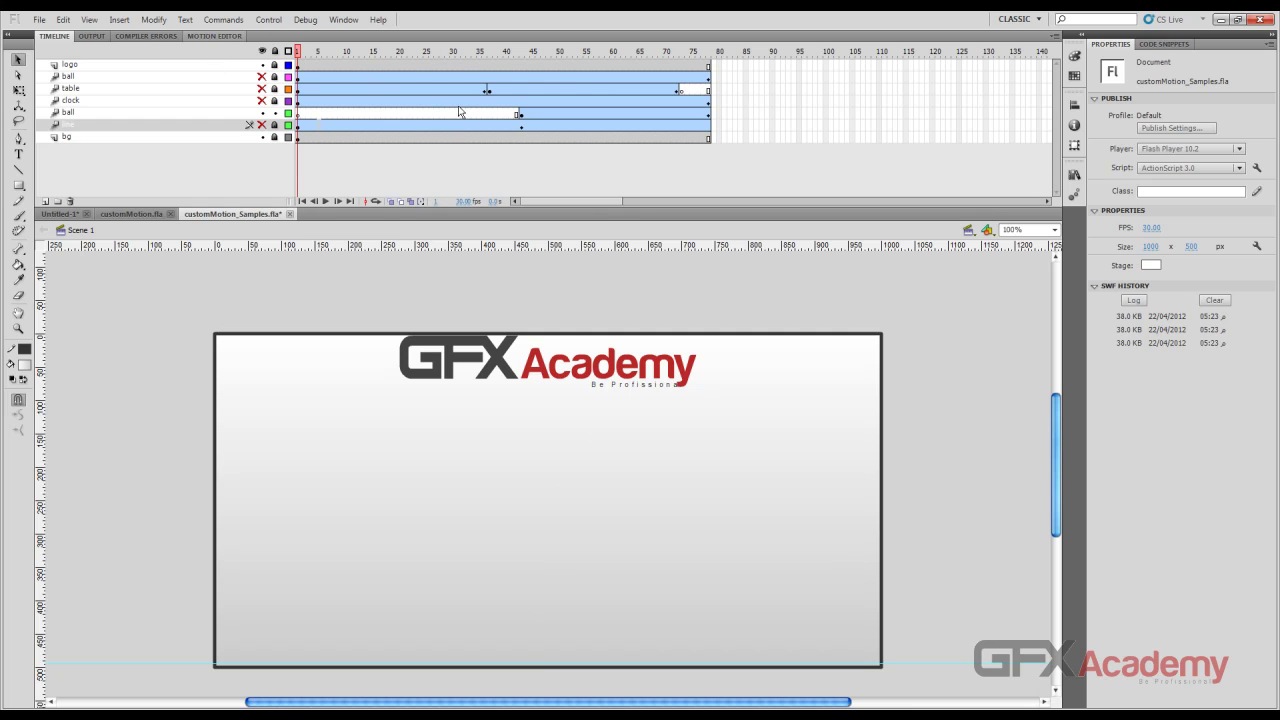
Select the lower ball layer's motion tween at frame 46 and open its property curves
click(533, 115)
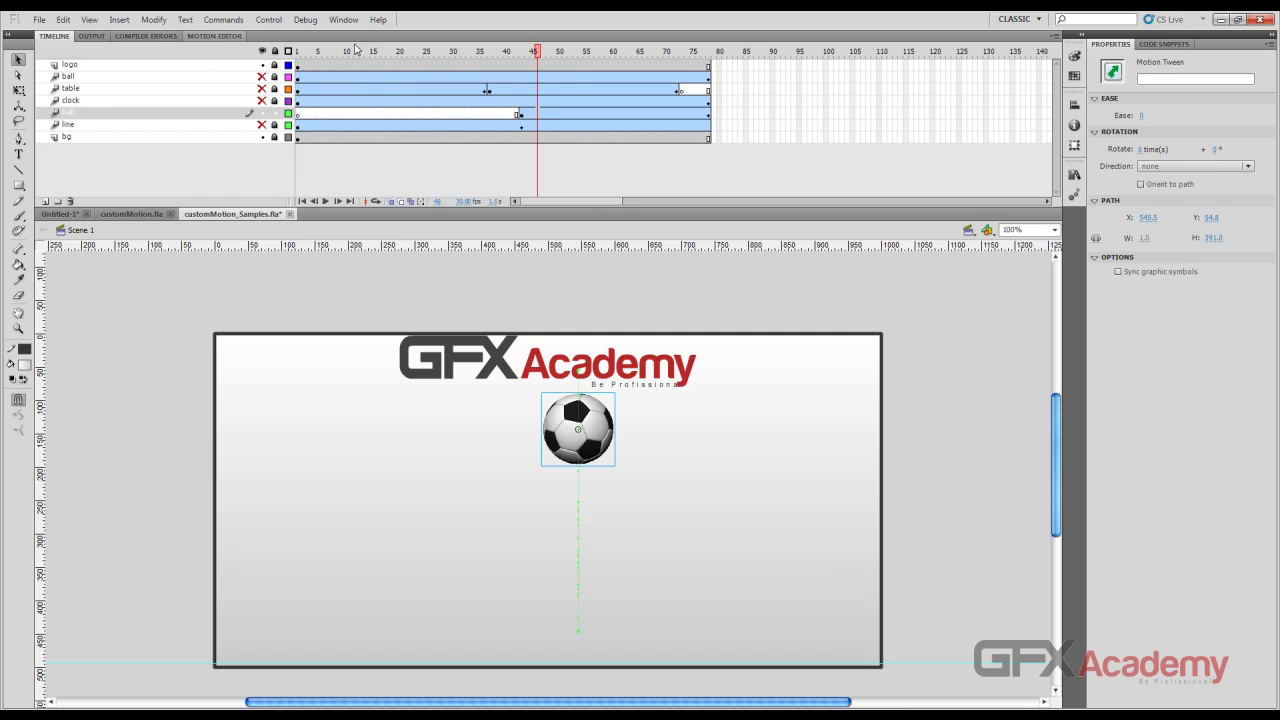
click(214, 36)
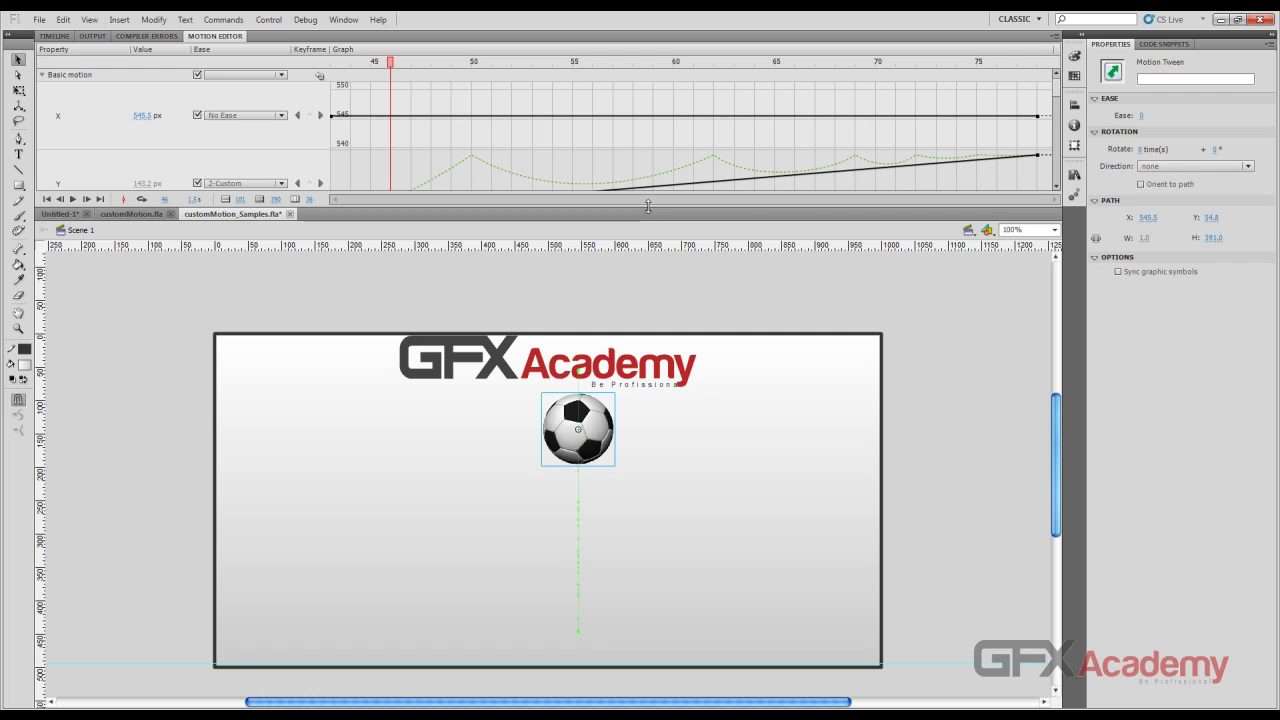
Enlarge the property curves area and examine the ball tween's custom ease curve
drag(648, 207, 628, 382)
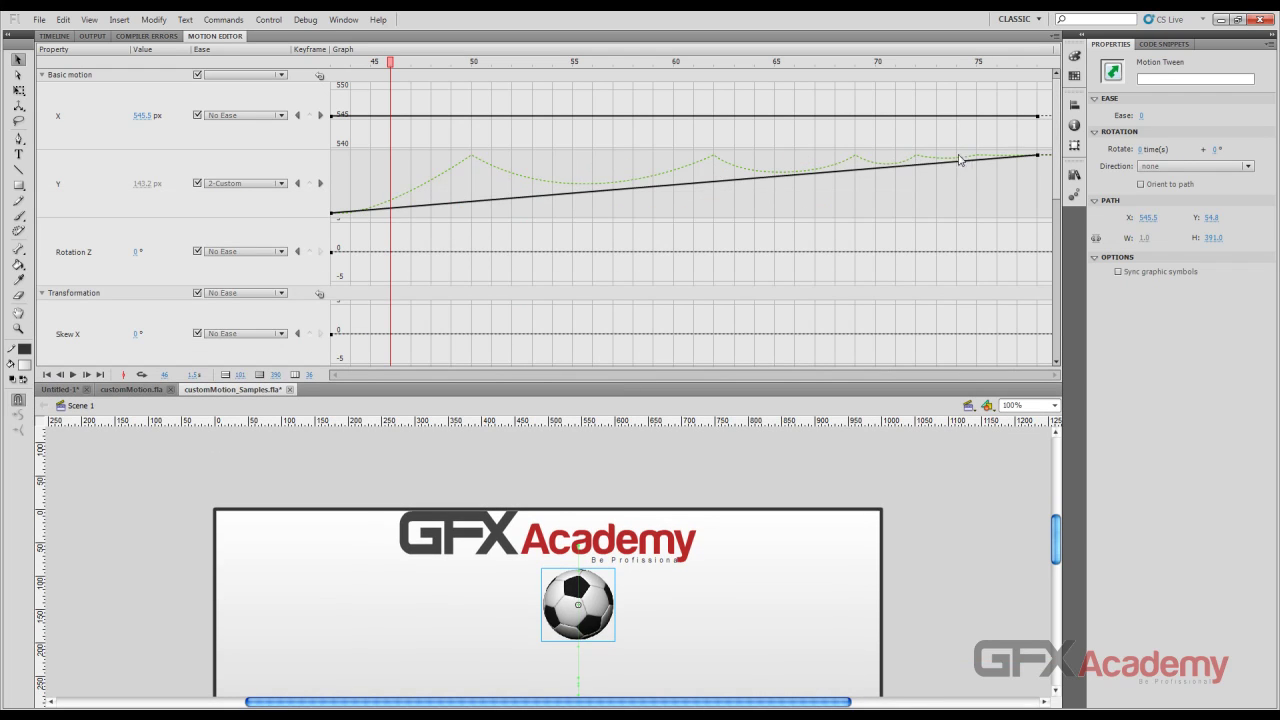
drag(1055, 165, 1053, 344)
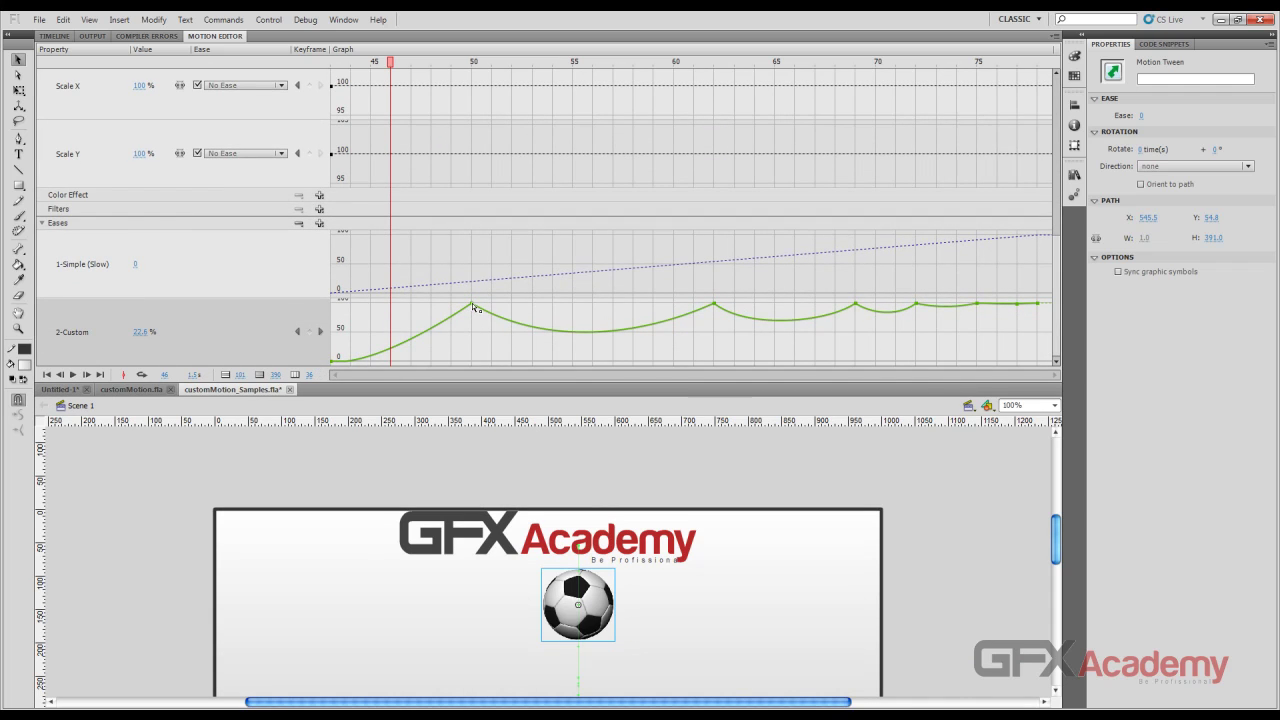
mouse_move(472, 308)
Hide the lower ball layer, then show and select the clock layer in the timeline
click(46, 37)
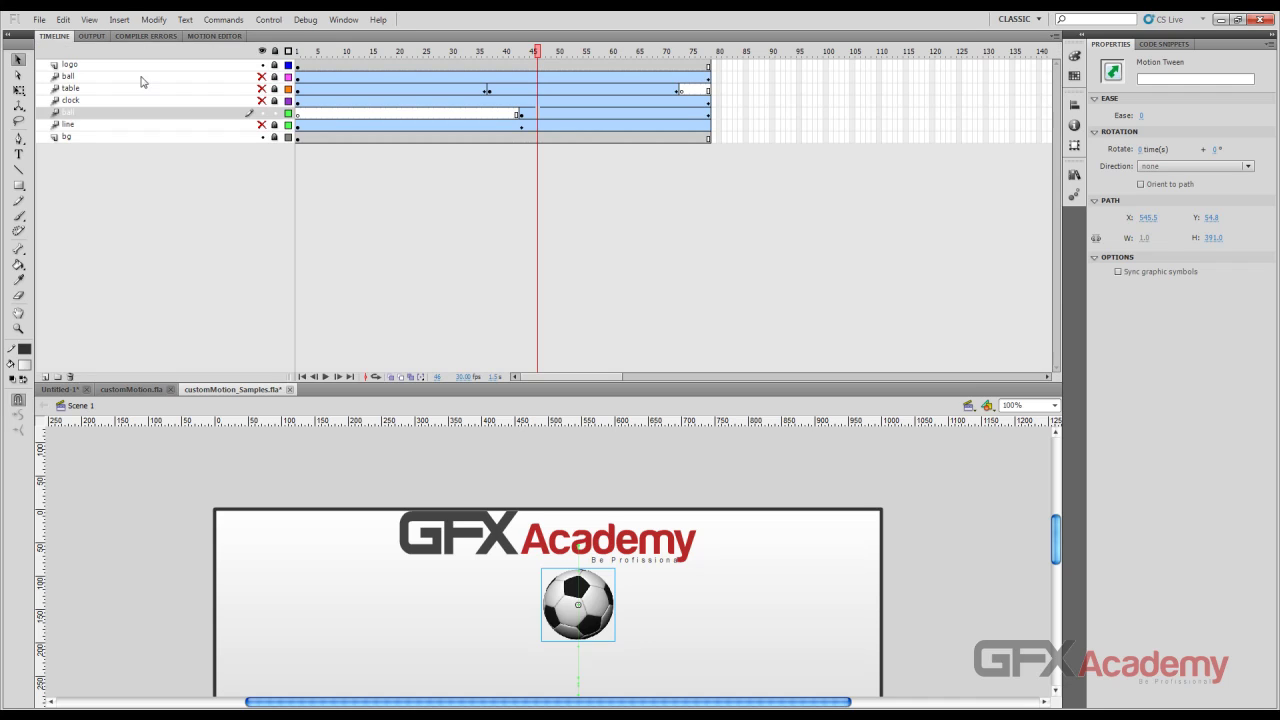
click(262, 112)
click(262, 100)
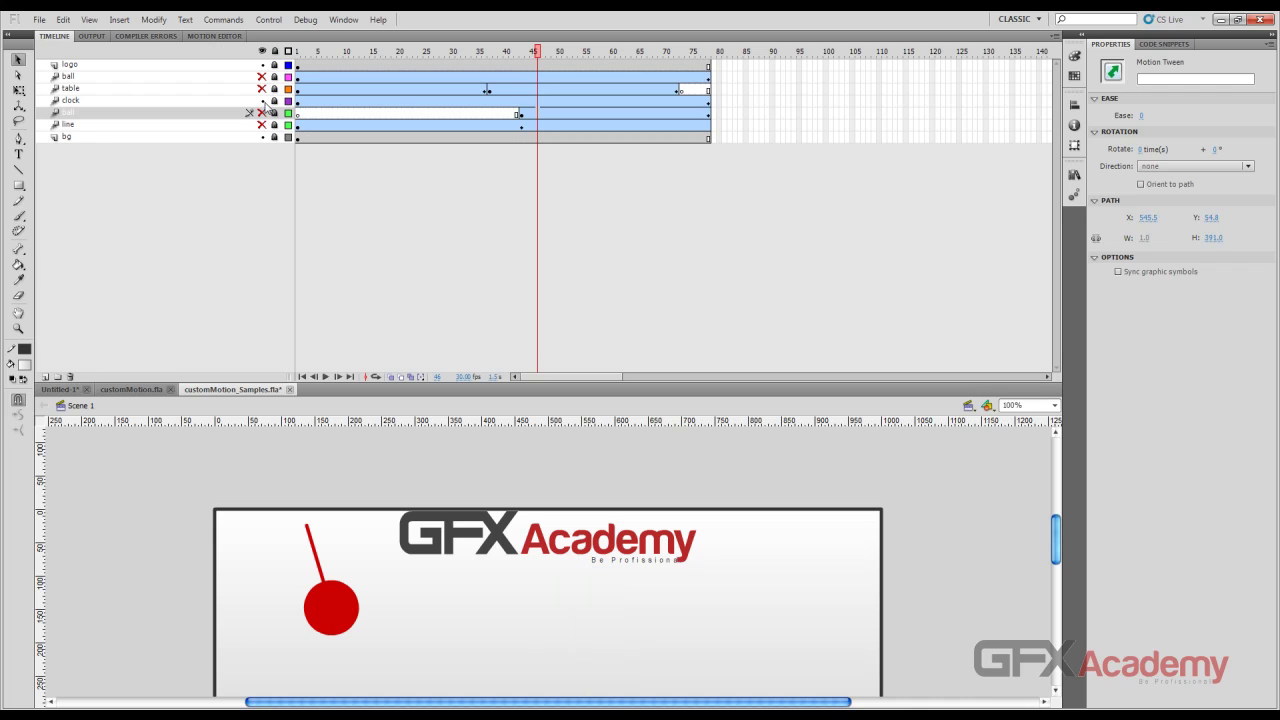
click(243, 101)
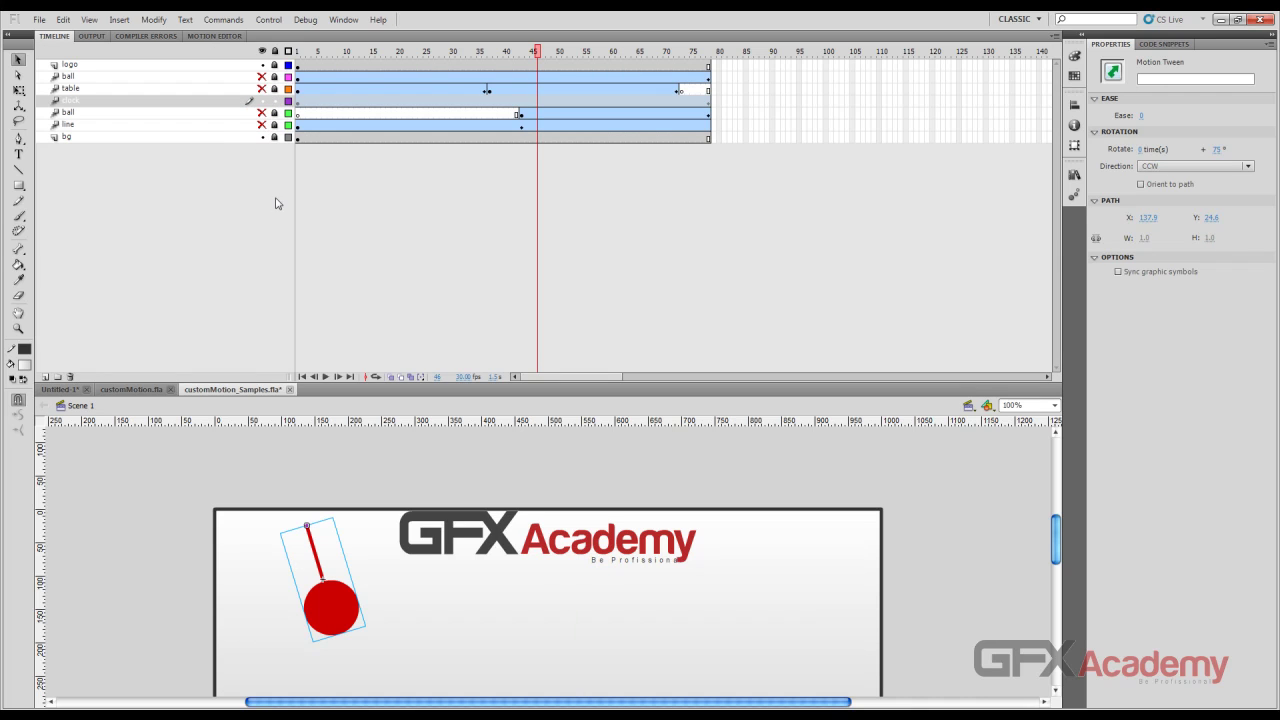
Preview the clock pendulum animation on the stage and in a test movie, closing the test movie when done
scroll(229, 445, down, 2)
scroll(229, 445, down, 4)
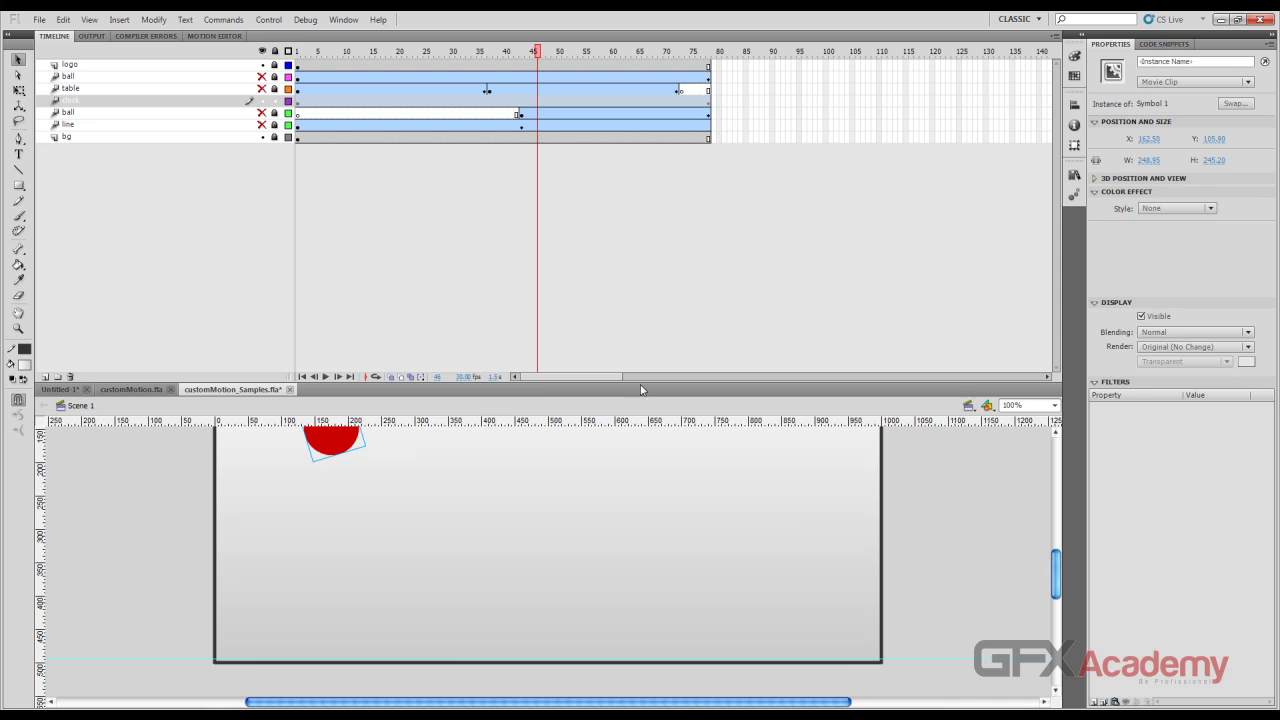
drag(641, 381, 641, 363)
click(186, 514)
scroll(184, 513, up, 4)
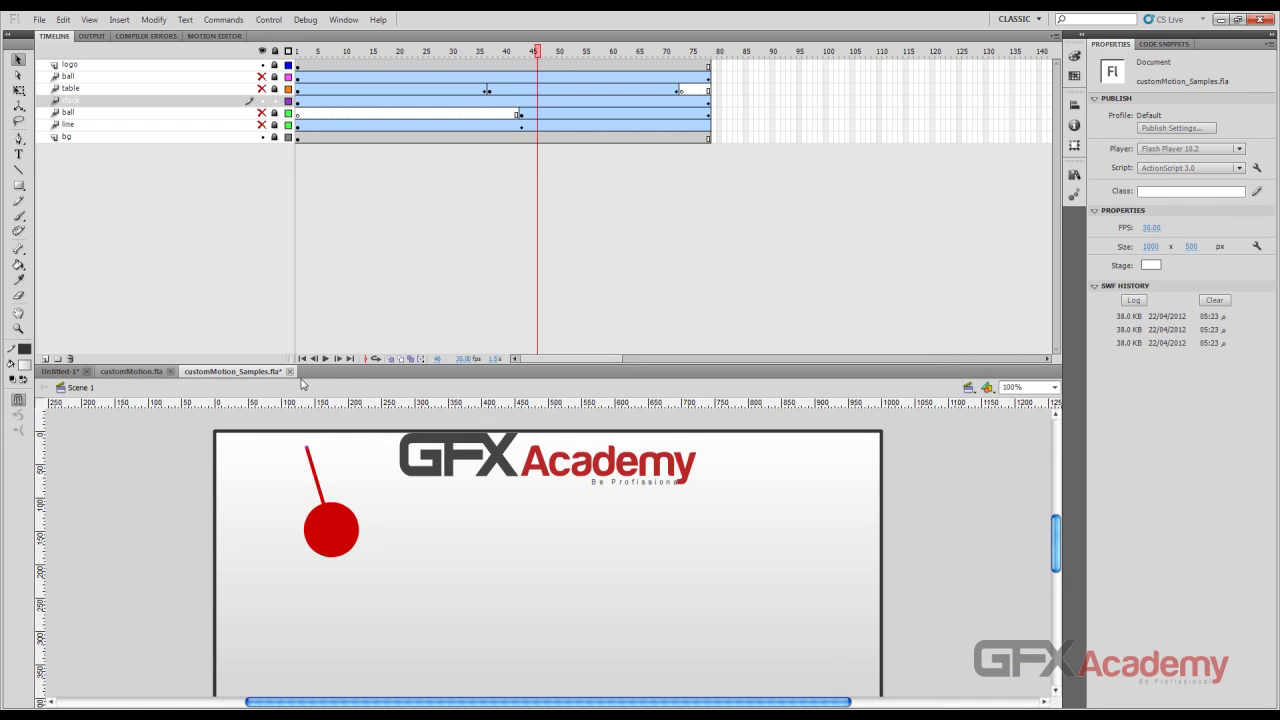
click(326, 358)
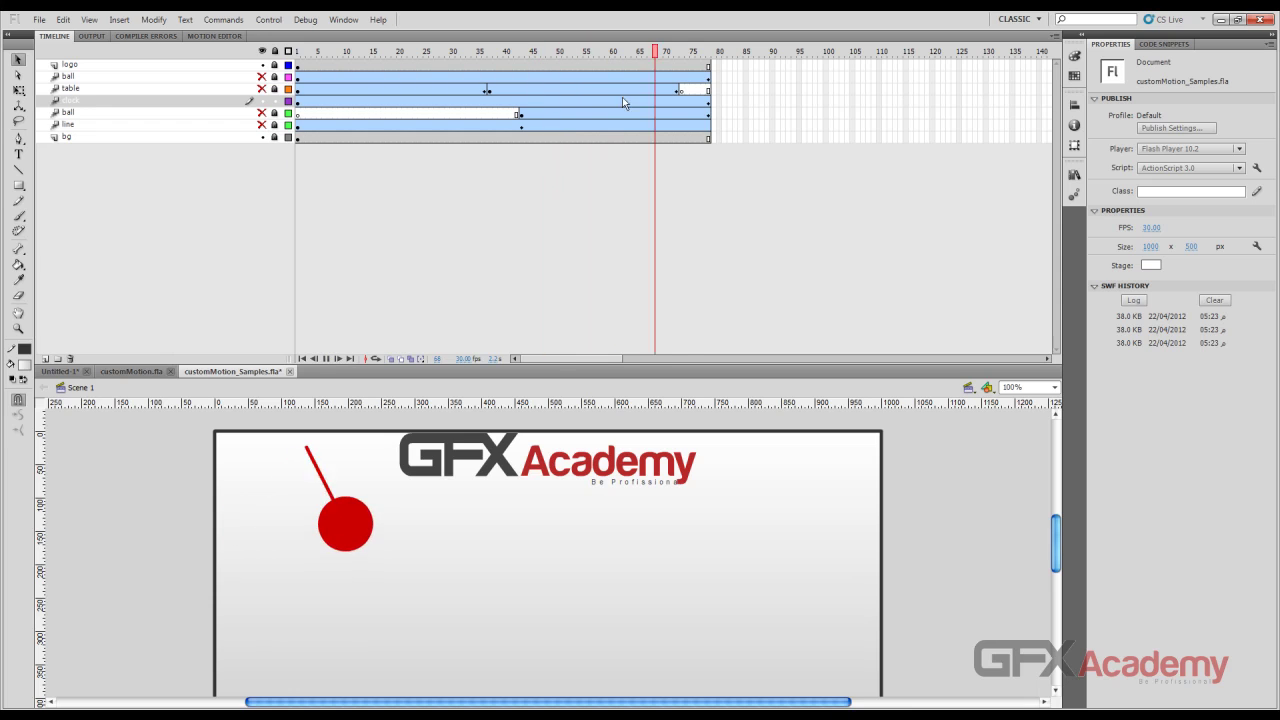
click(325, 358)
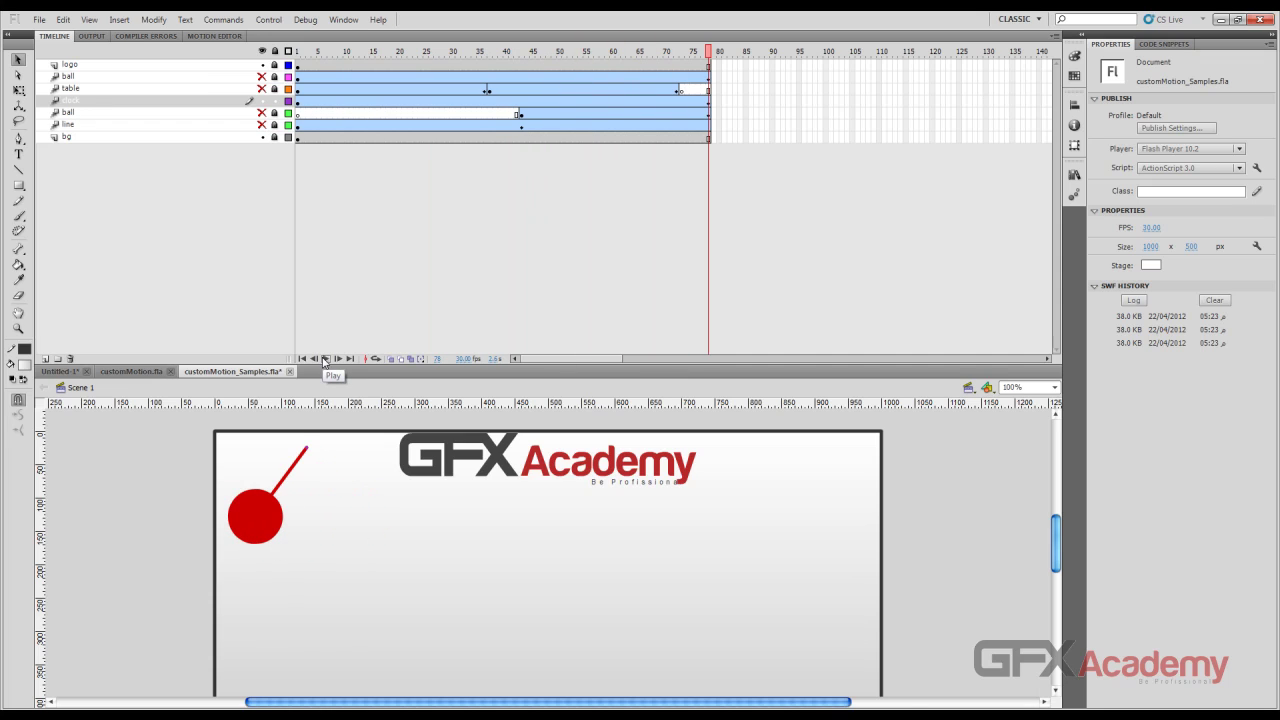
key(ctrl+Return)
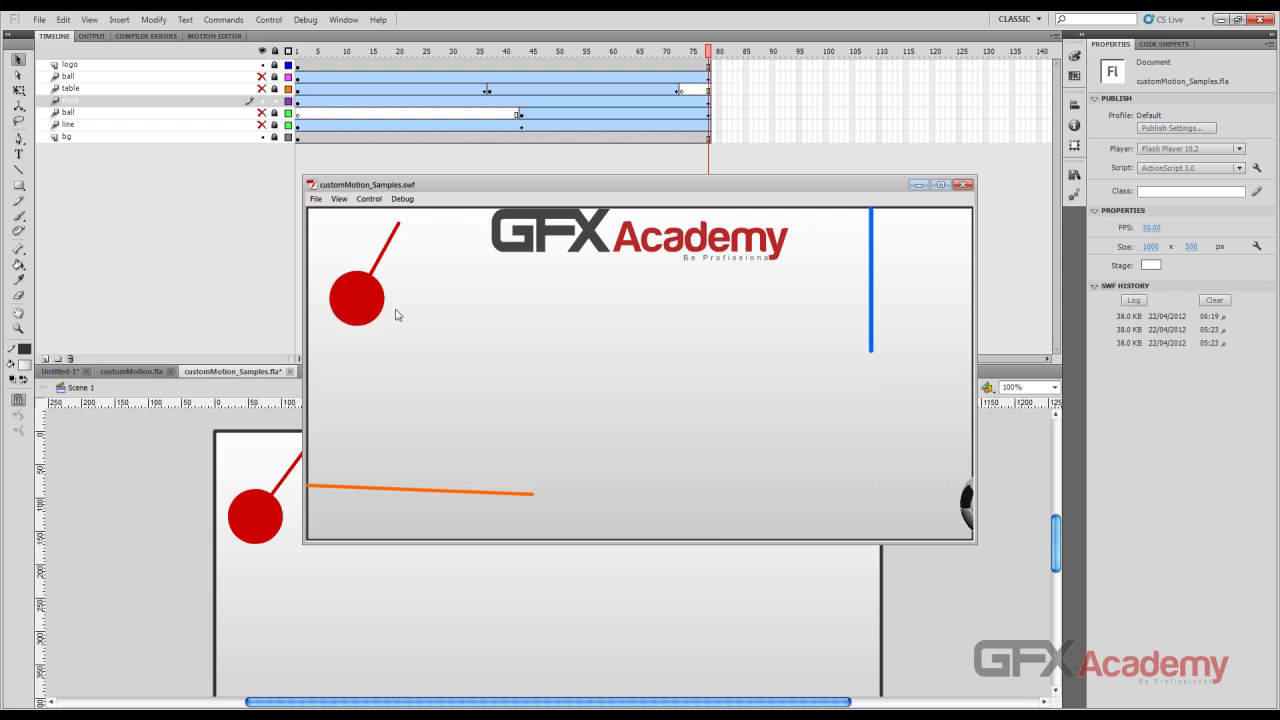
click(964, 184)
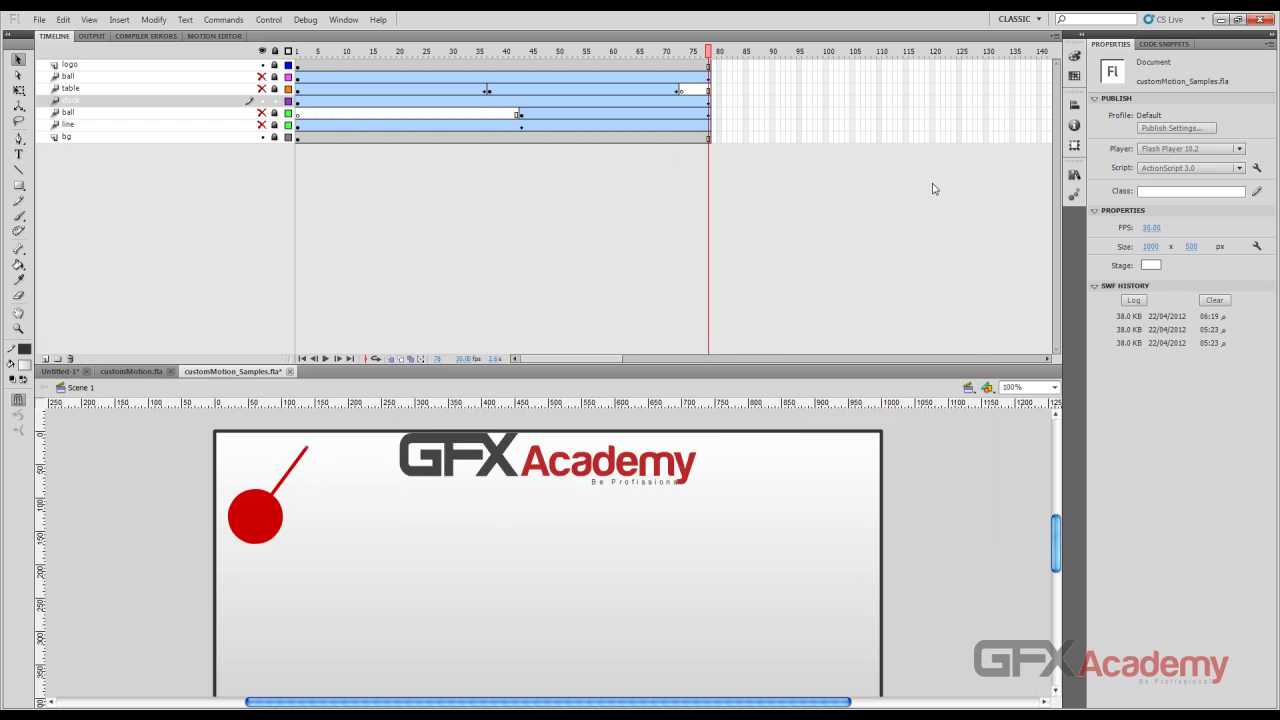
Select the clock layer's tween at frame 21 and examine its custom ease curve from the first frame to the last
click(404, 116)
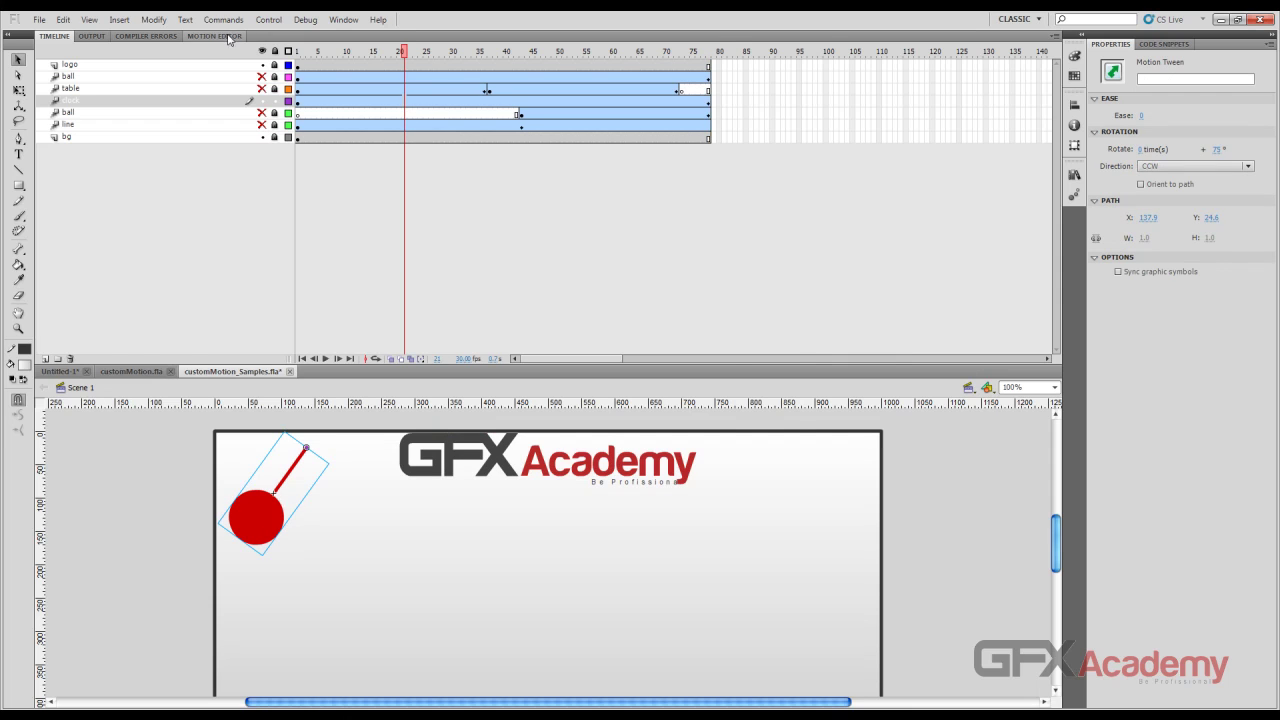
click(228, 37)
scroll(737, 257, down, 10)
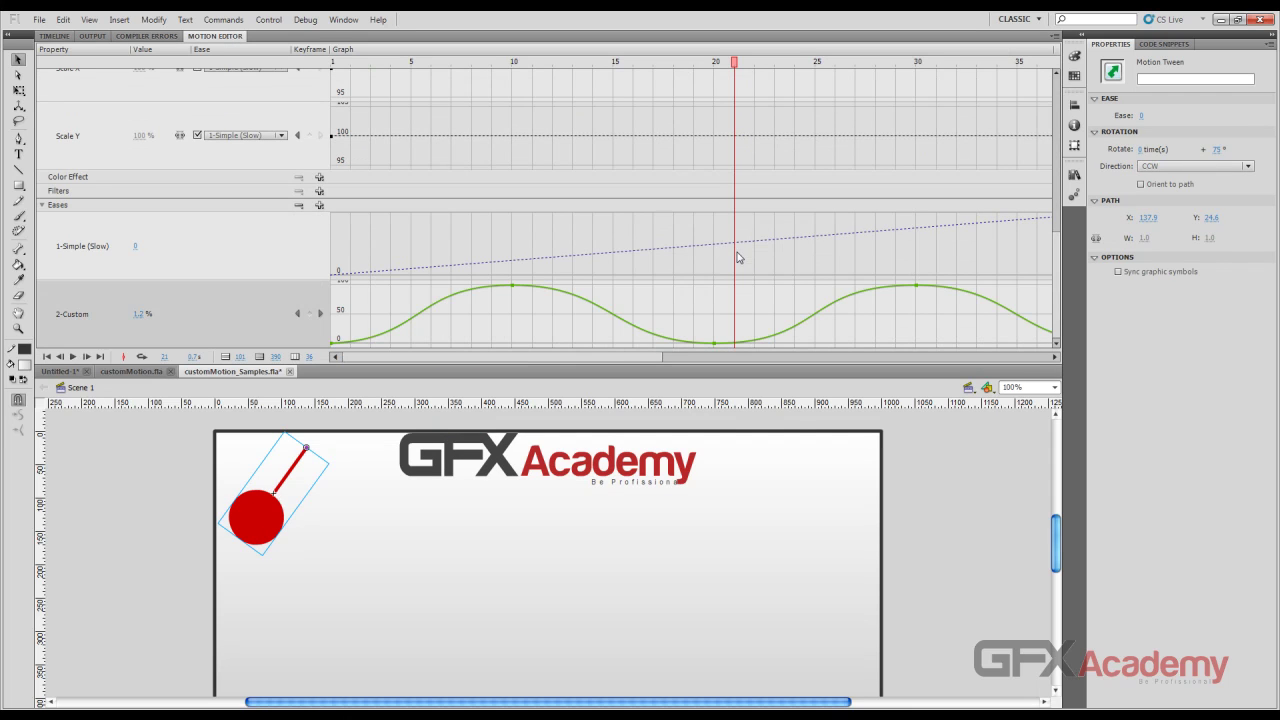
click(684, 357)
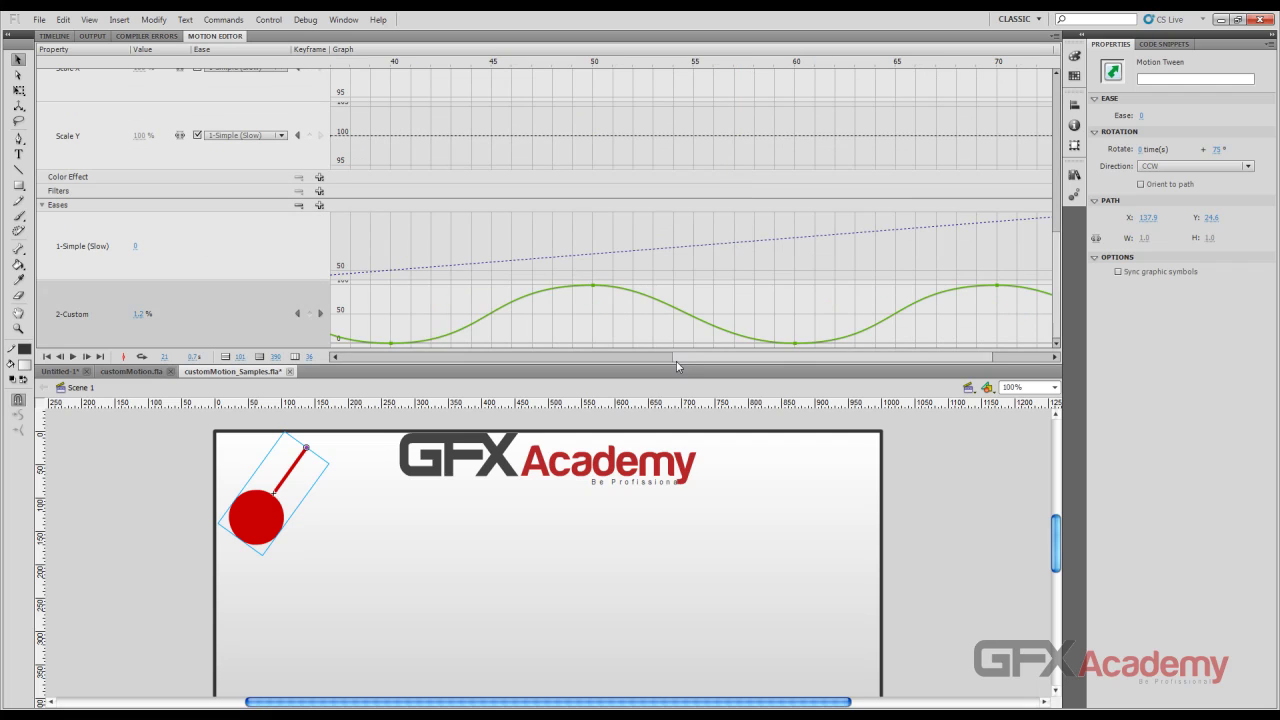
drag(708, 362, 1060, 350)
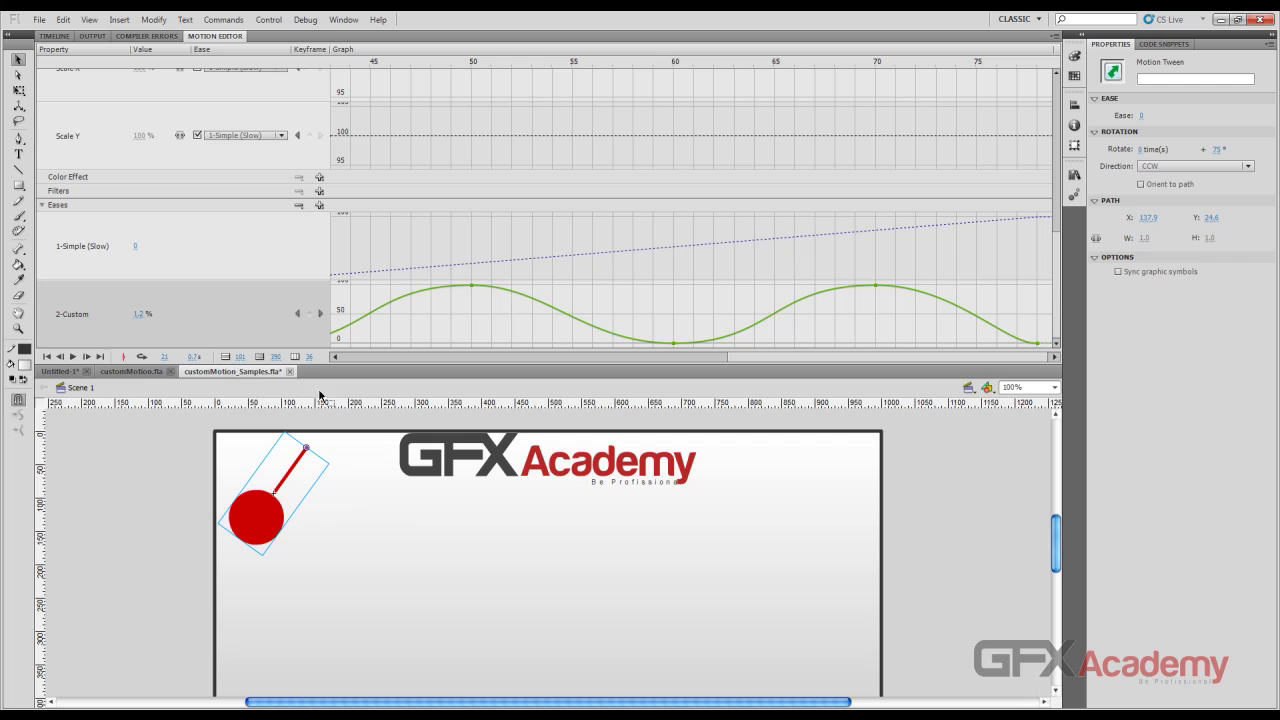
drag(759, 358, 405, 352)
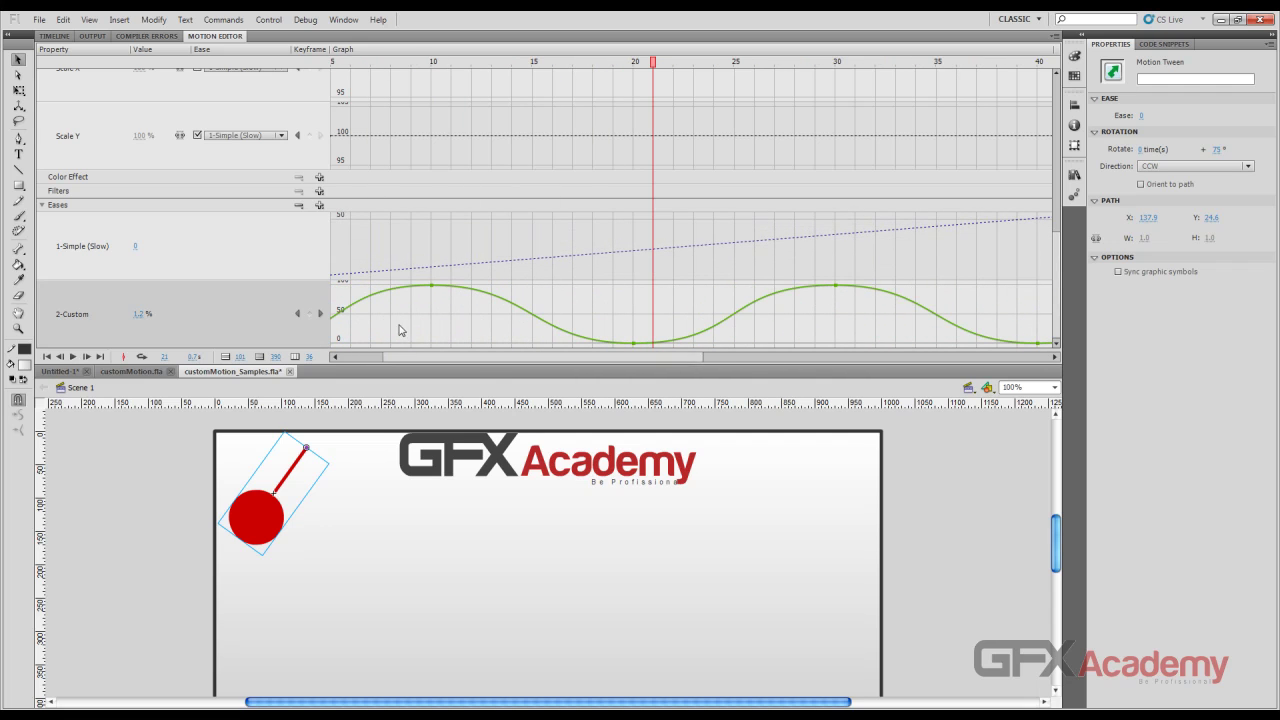
drag(490, 364, 383, 328)
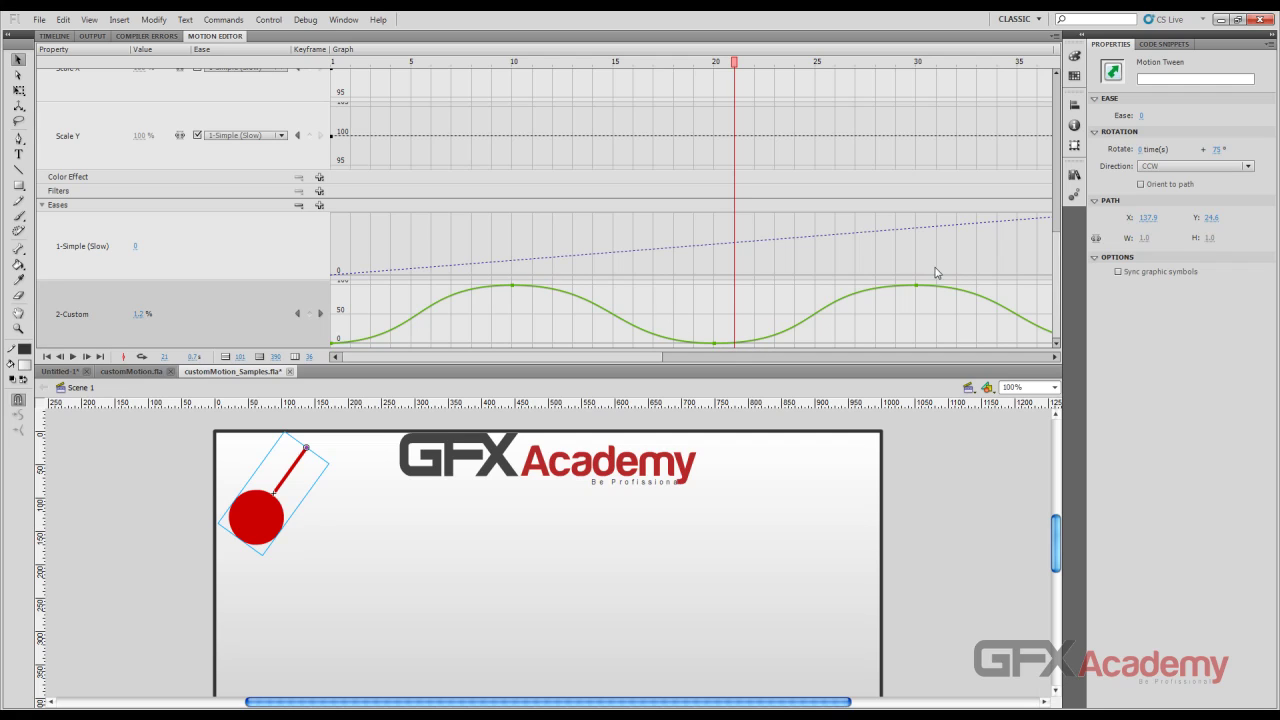
mouse_move(546, 292)
Hide the clock layer, show and unlock the table layer, and move the playhead to frame 58
click(54, 36)
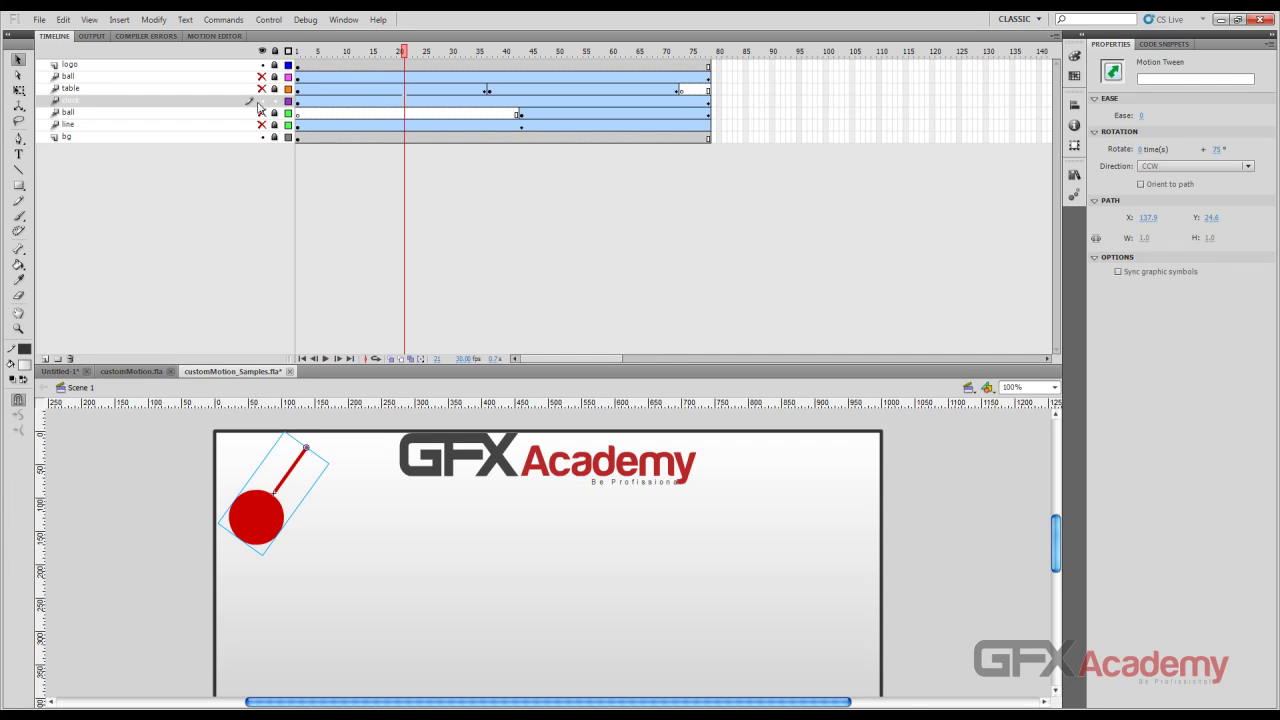
click(262, 101)
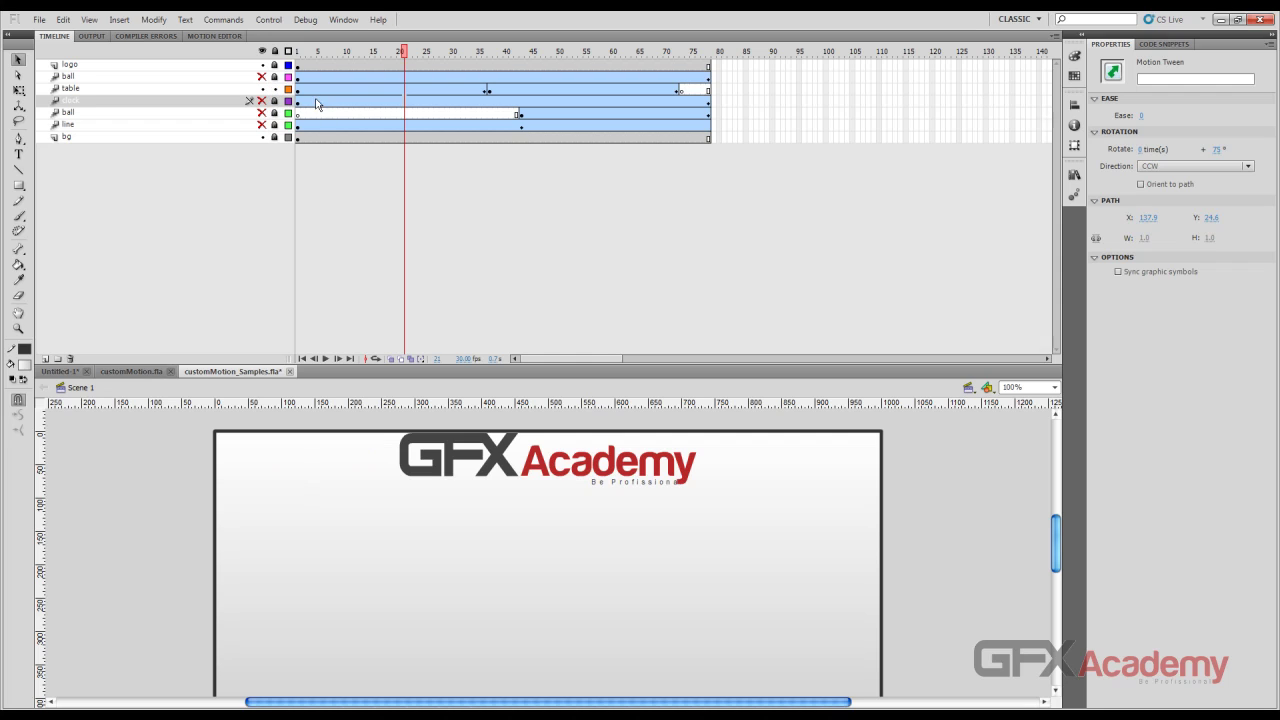
drag(407, 52, 604, 63)
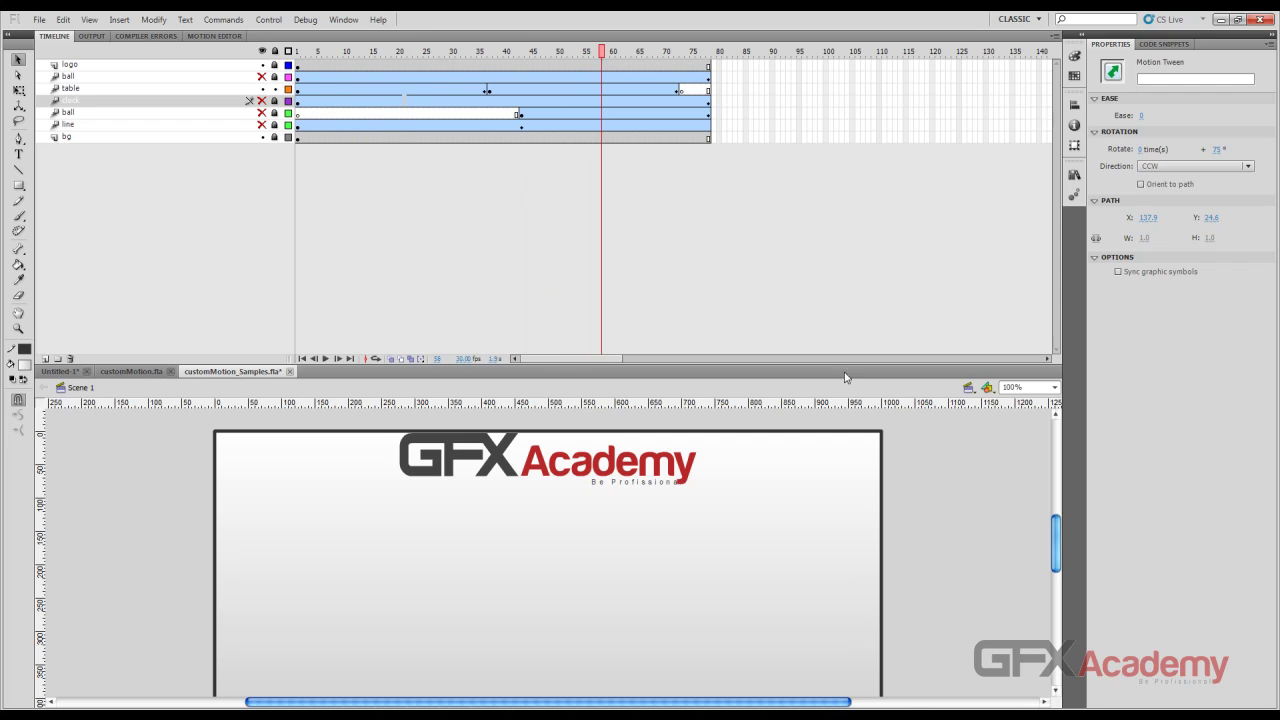
click(1016, 514)
scroll(1012, 514, down, 4)
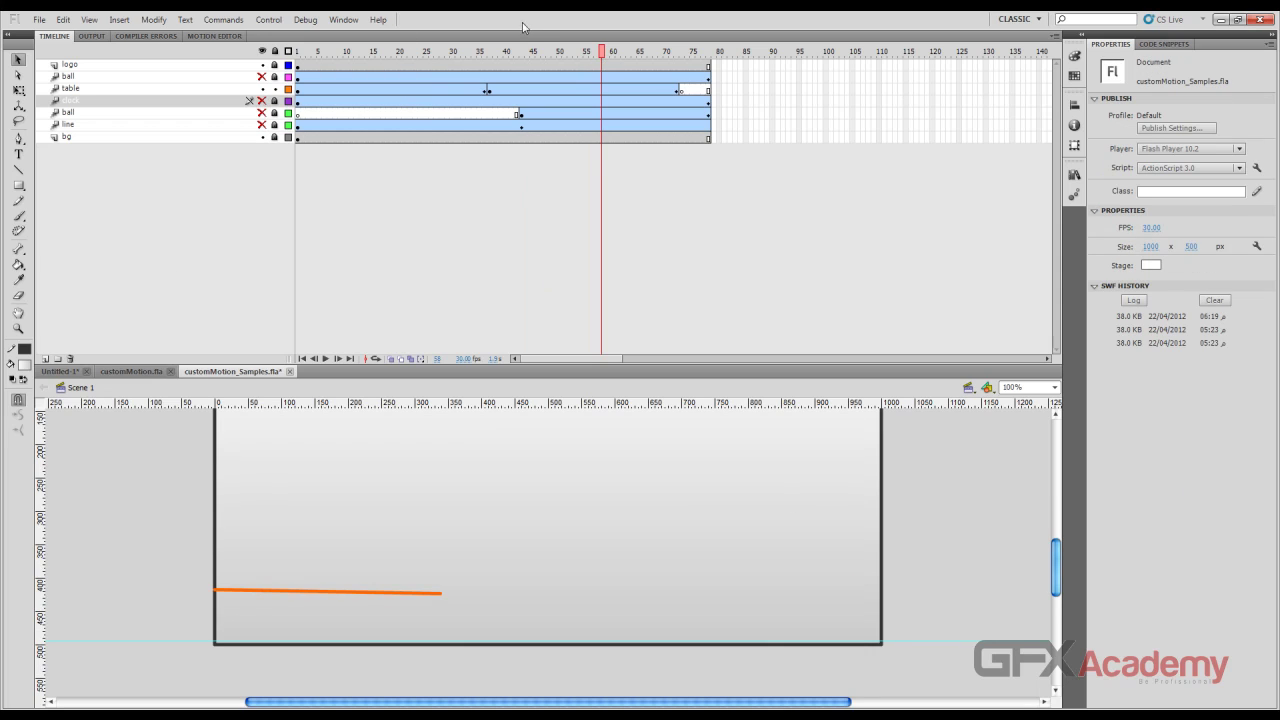
Scrub back to the first frames and play the table layer's animation through several times
drag(525, 53, 313, 82)
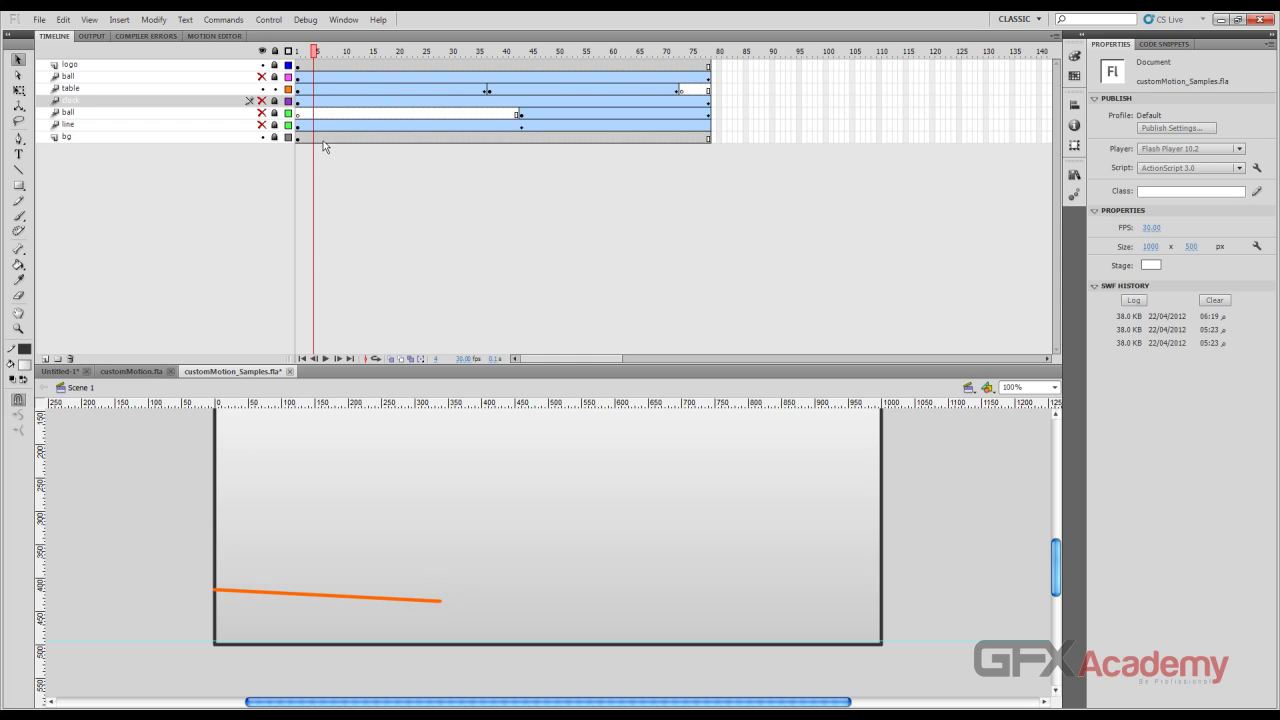
click(327, 359)
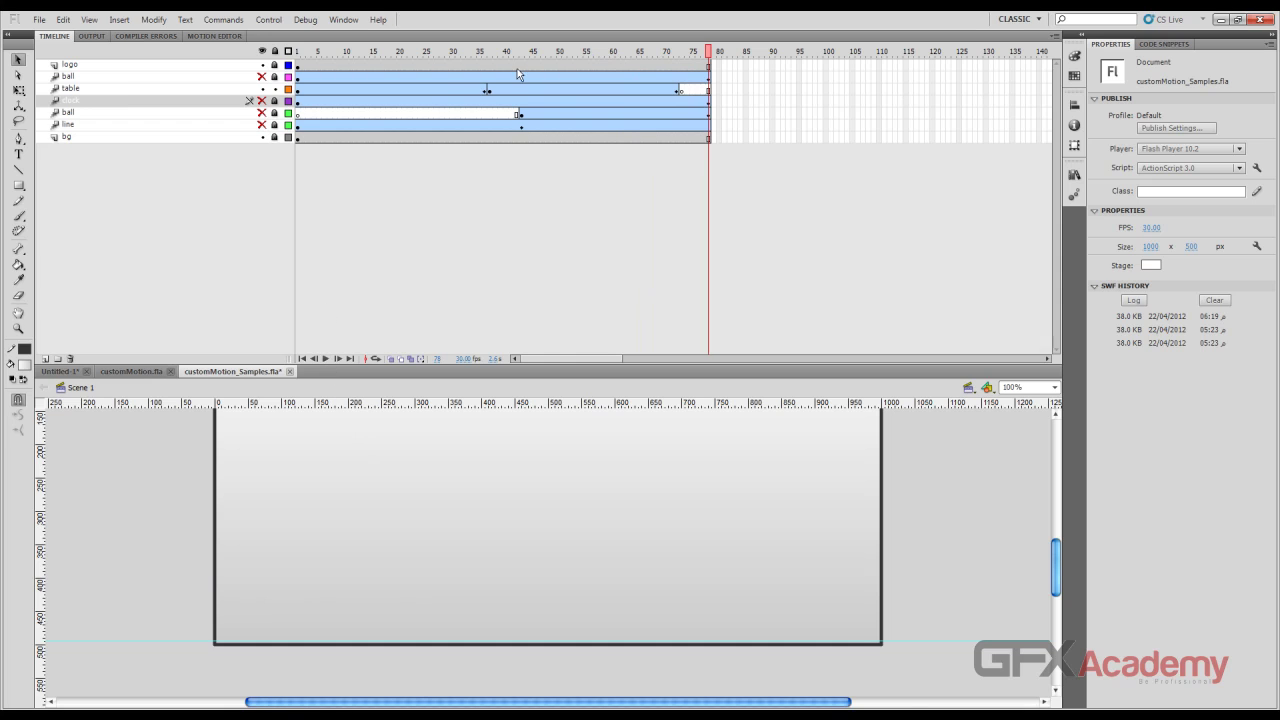
click(326, 359)
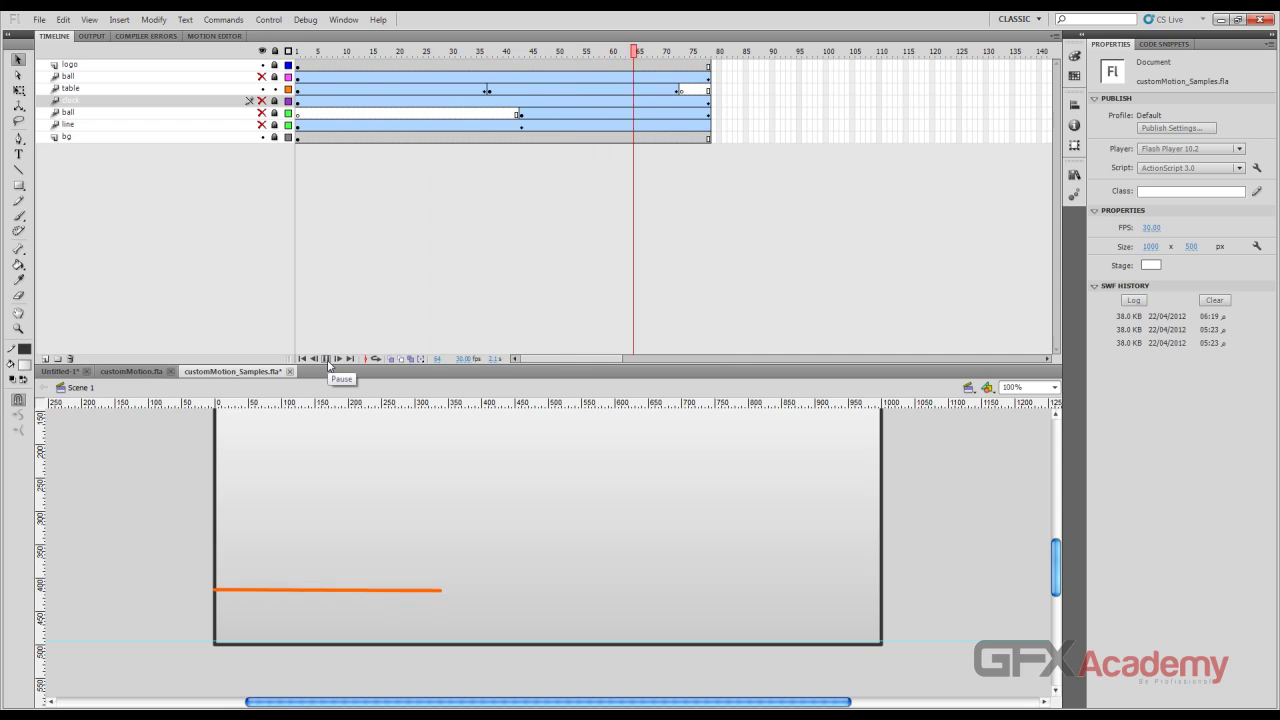
click(326, 359)
click(326, 359)
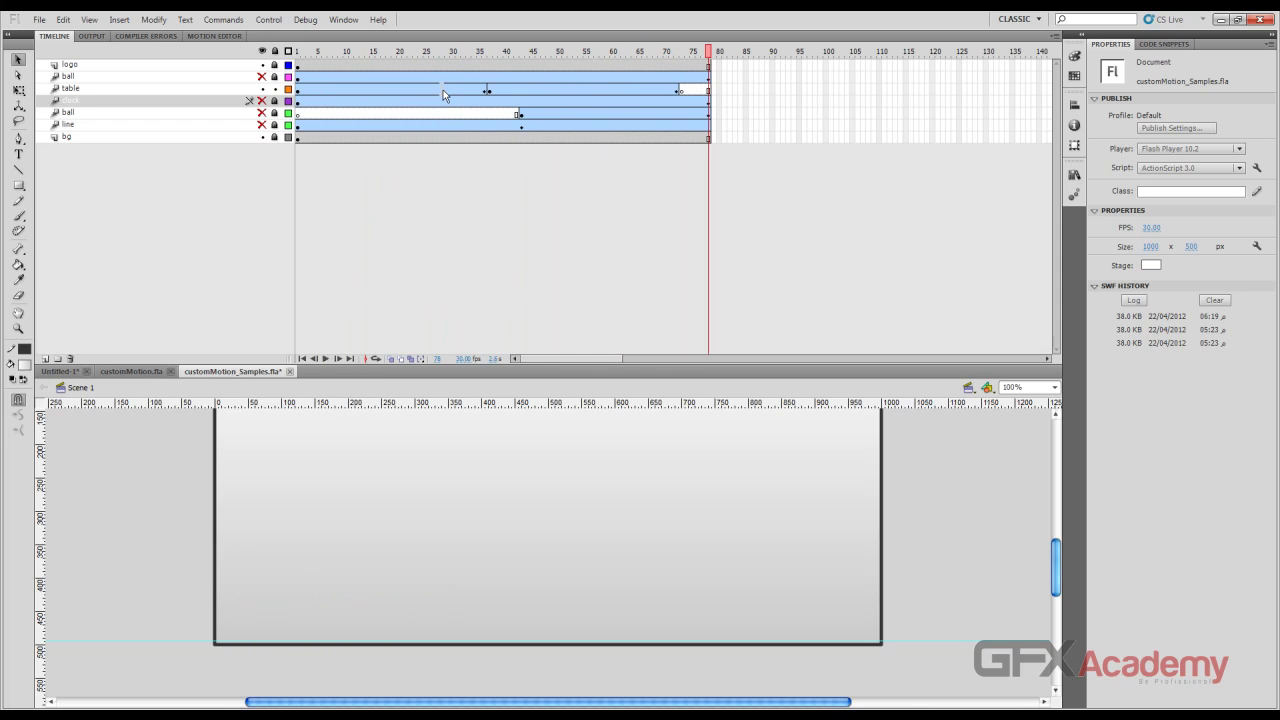
Select the table layer's first tween at frame 28, open its property curves and expand the Bounce ease graph
click(443, 95)
click(215, 36)
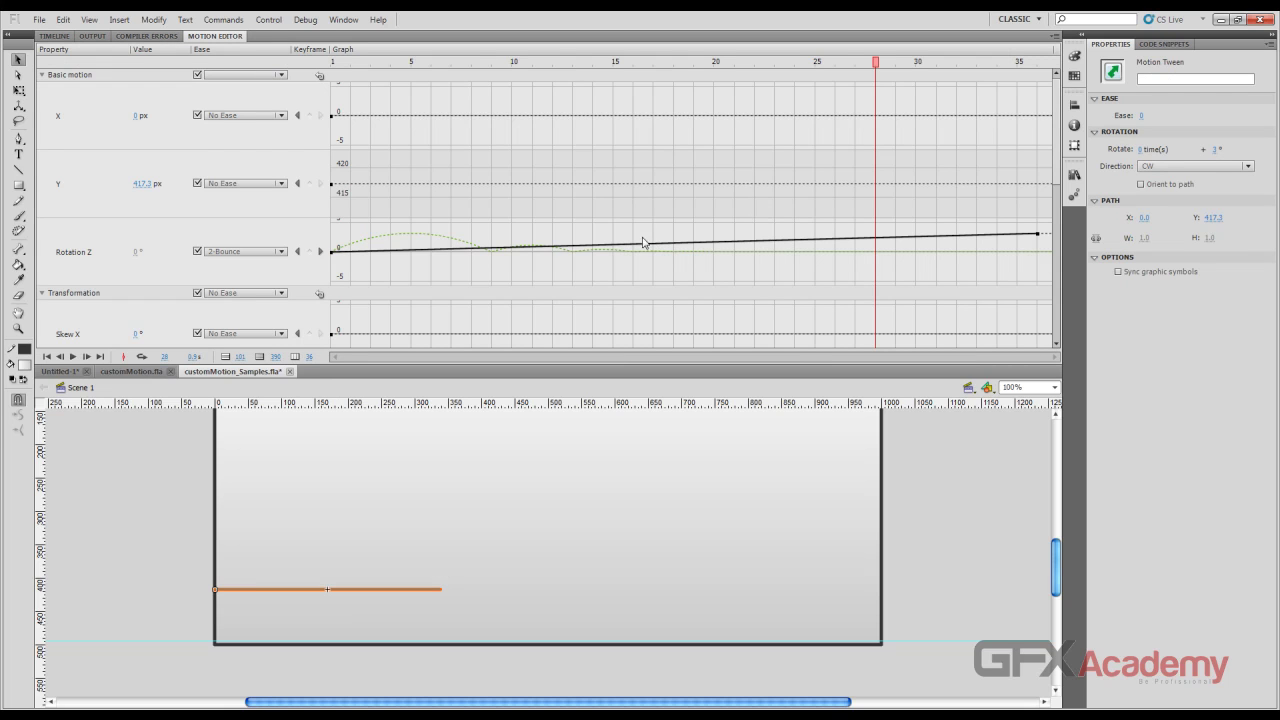
scroll(480, 257, down, 10)
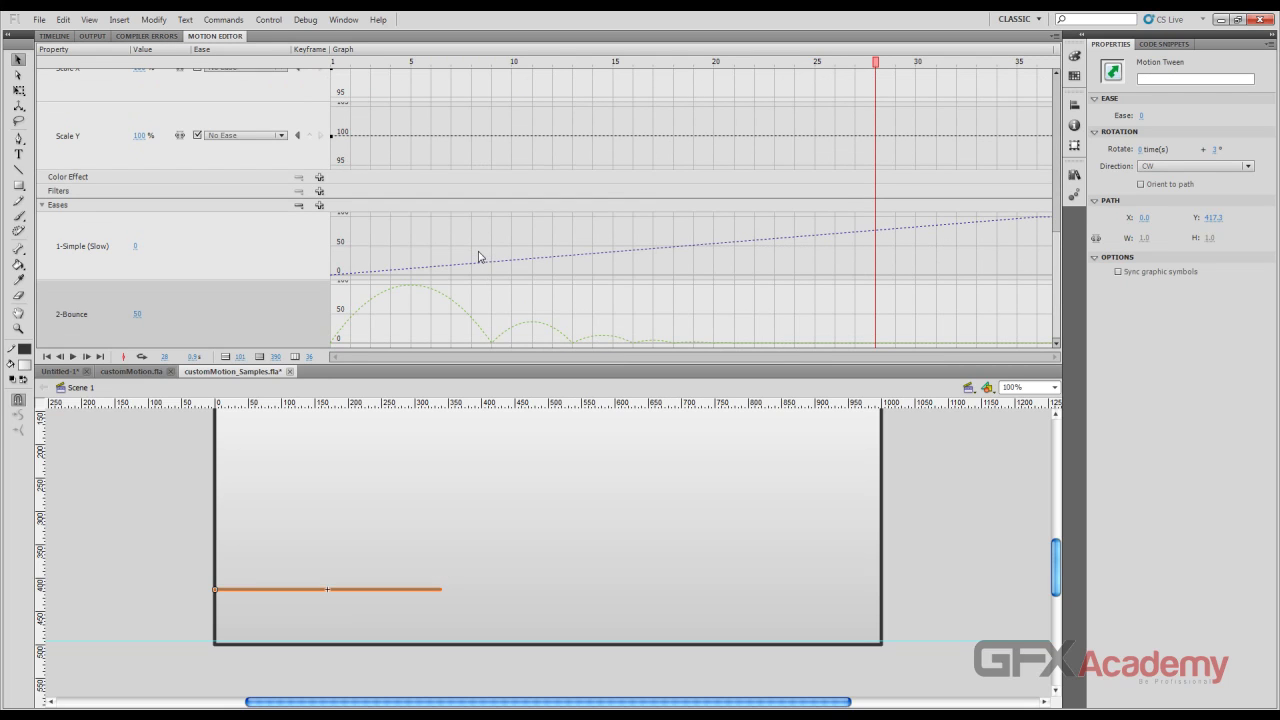
click(240, 309)
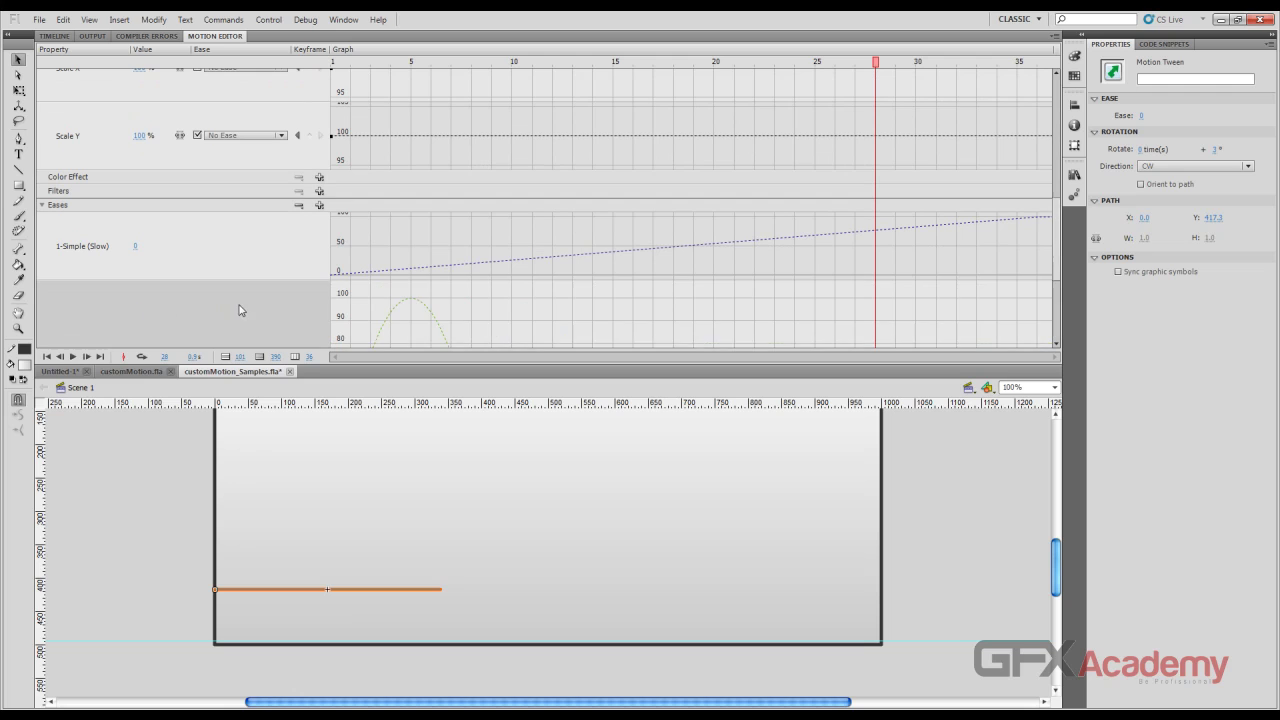
scroll(247, 292, down, 1)
Add a Spring ease to the table tween's list of eases and view its curve
click(319, 176)
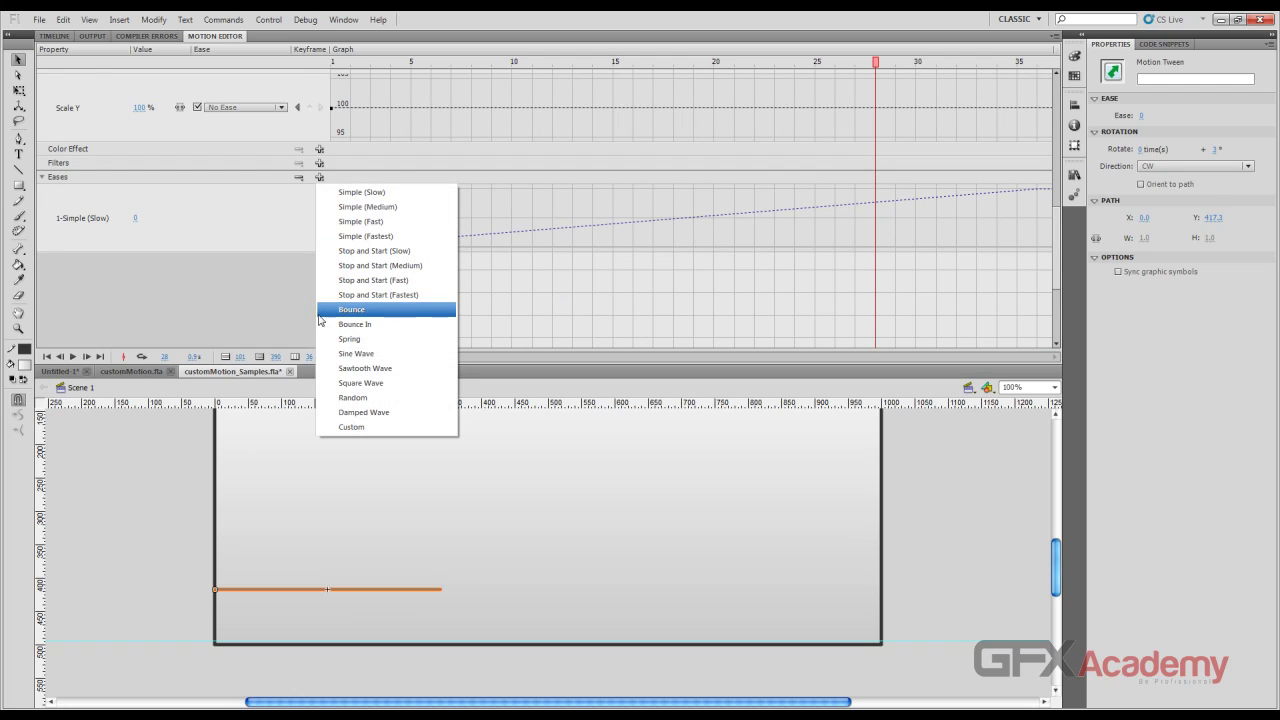
click(374, 340)
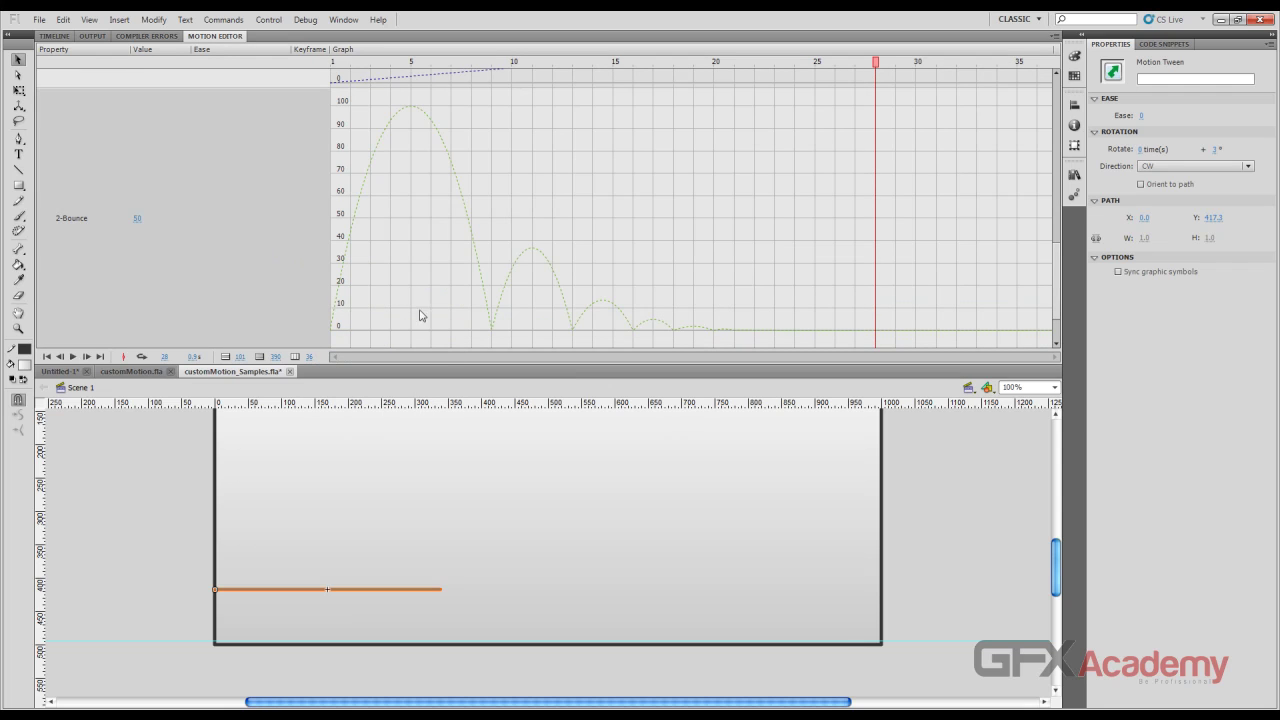
scroll(445, 295, down, 2)
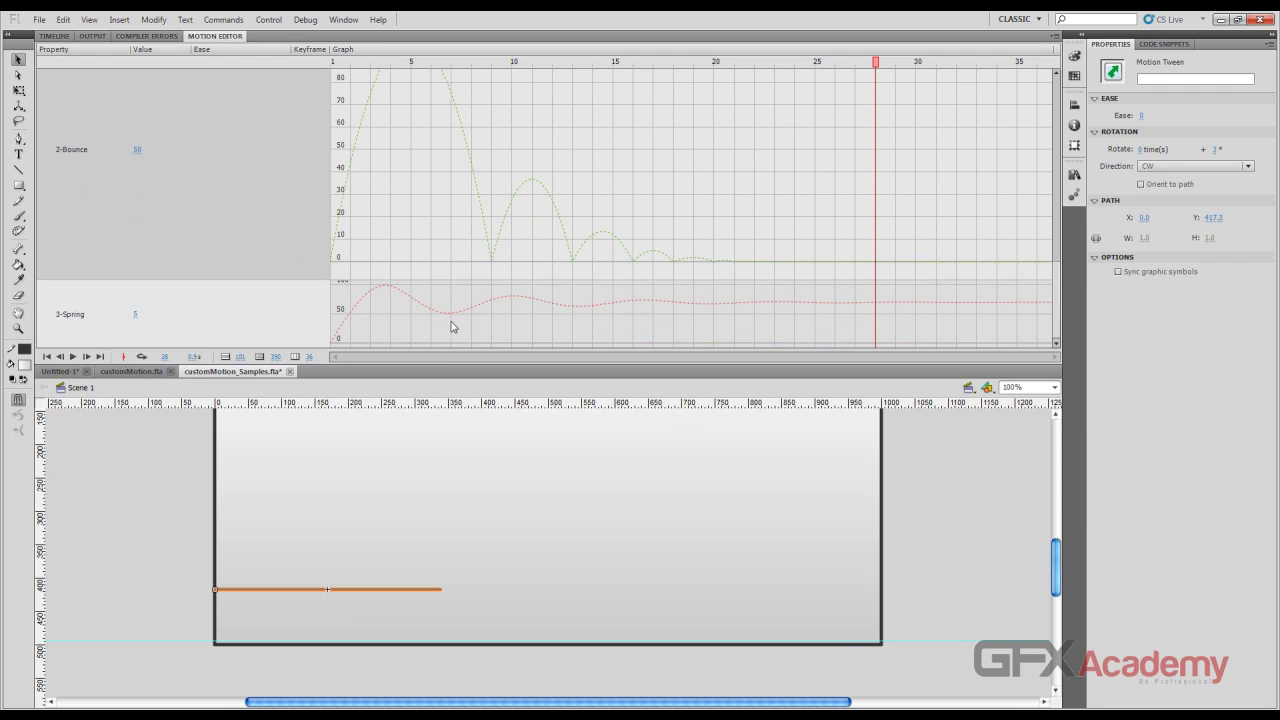
scroll(531, 302, down, 1)
Expand the table tween's Rotation Z graph and examine the bounce ease applied to it
scroll(226, 246, up, 10)
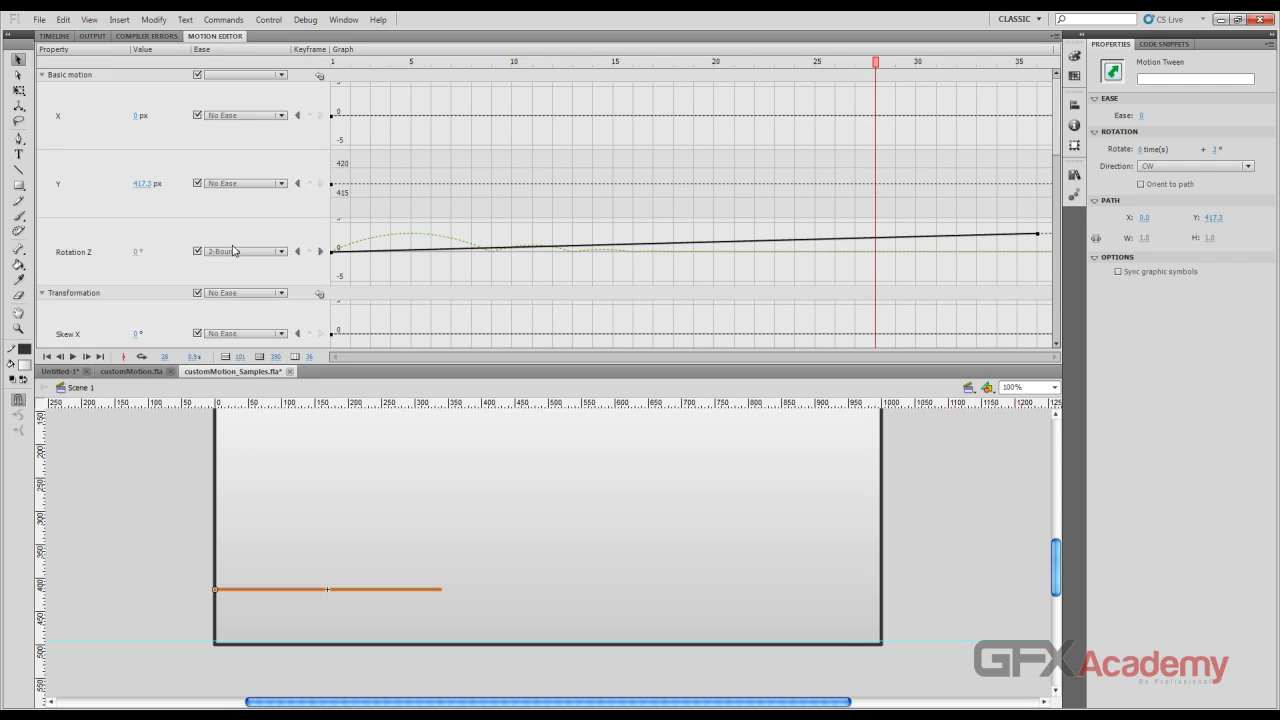
click(151, 269)
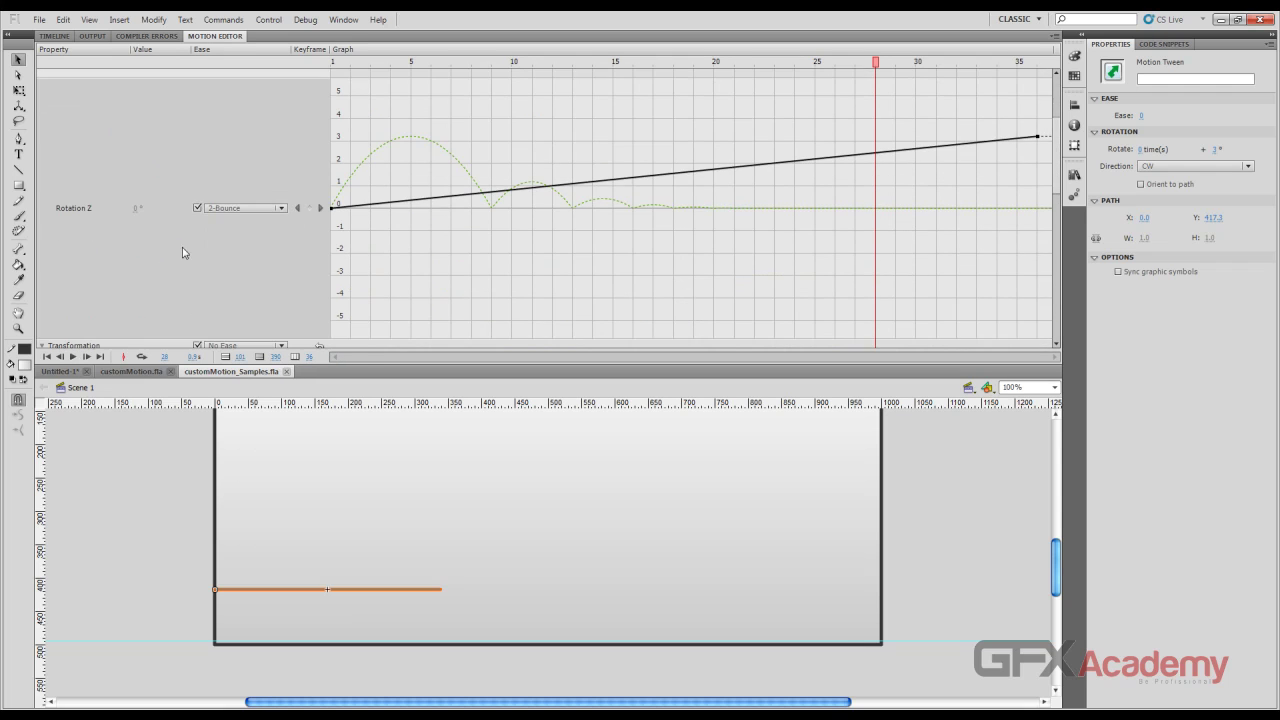
scroll(160, 250, down, 5)
scroll(762, 213, down, 3)
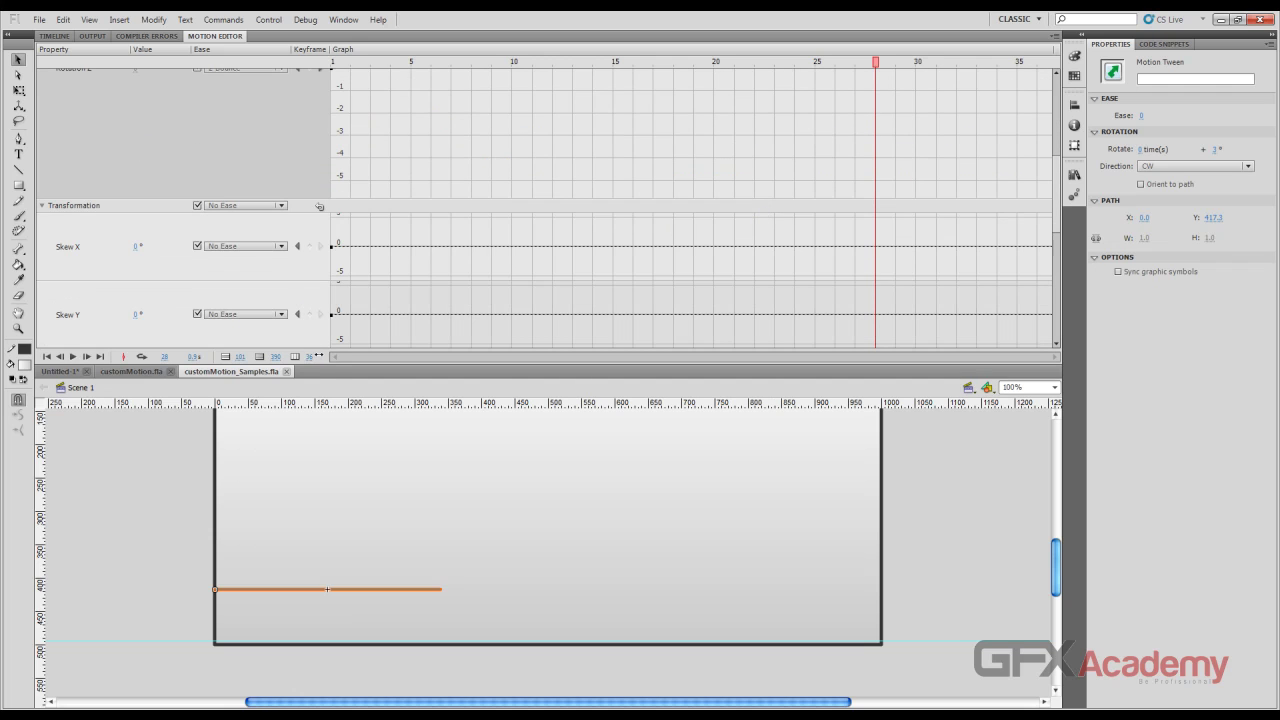
scroll(422, 248, up, 3)
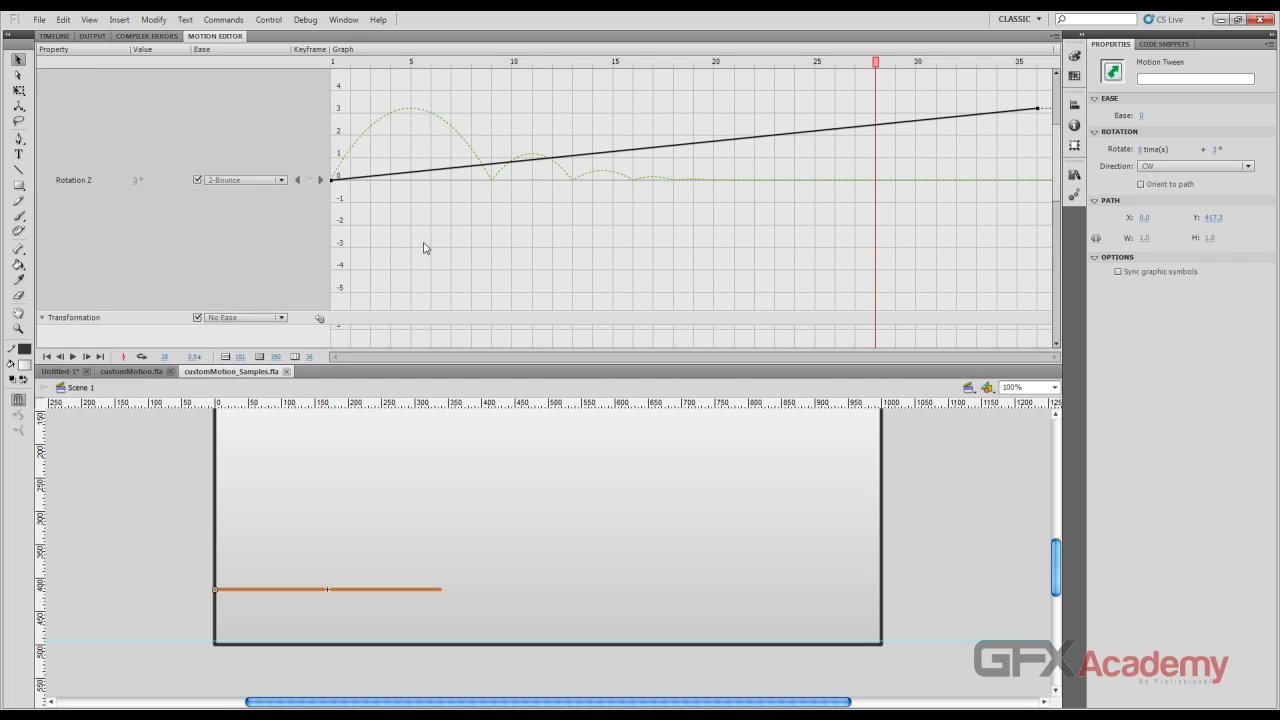
Preview the table tween's Rotation Z with the 3-Spring ease, and restore its 2-Bounce ease
click(281, 180)
click(280, 249)
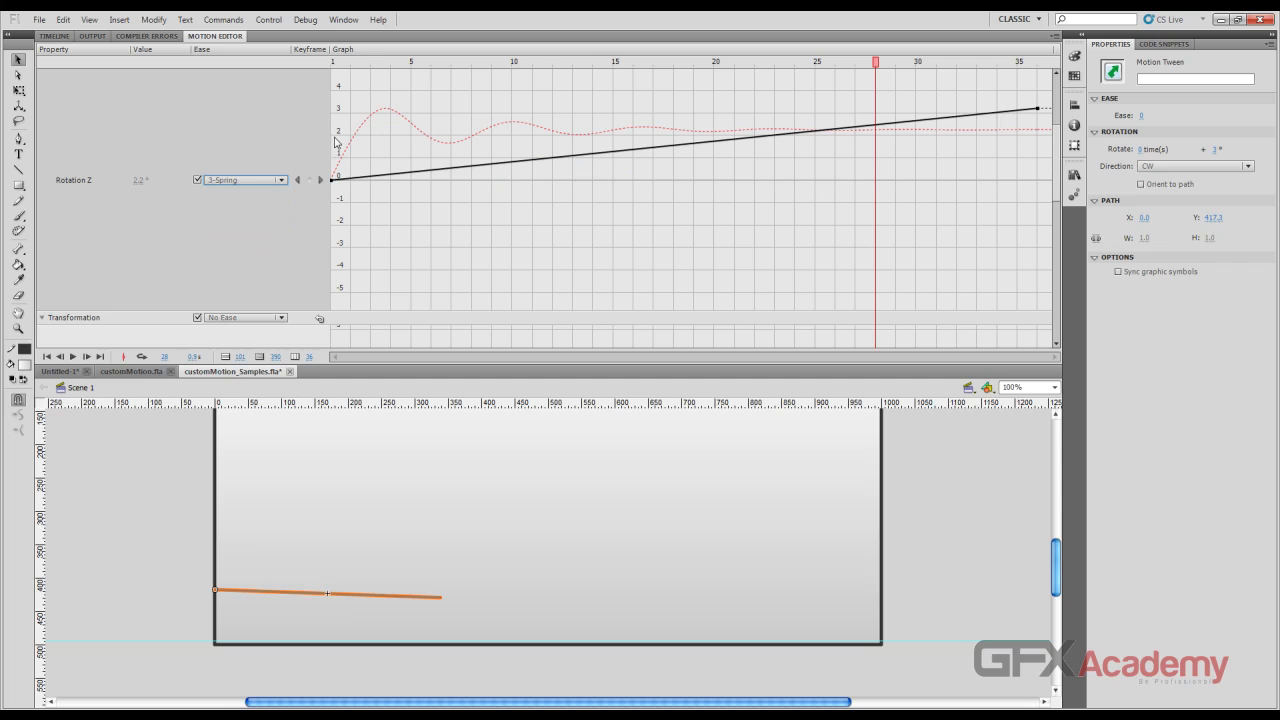
key(ctrl+Return)
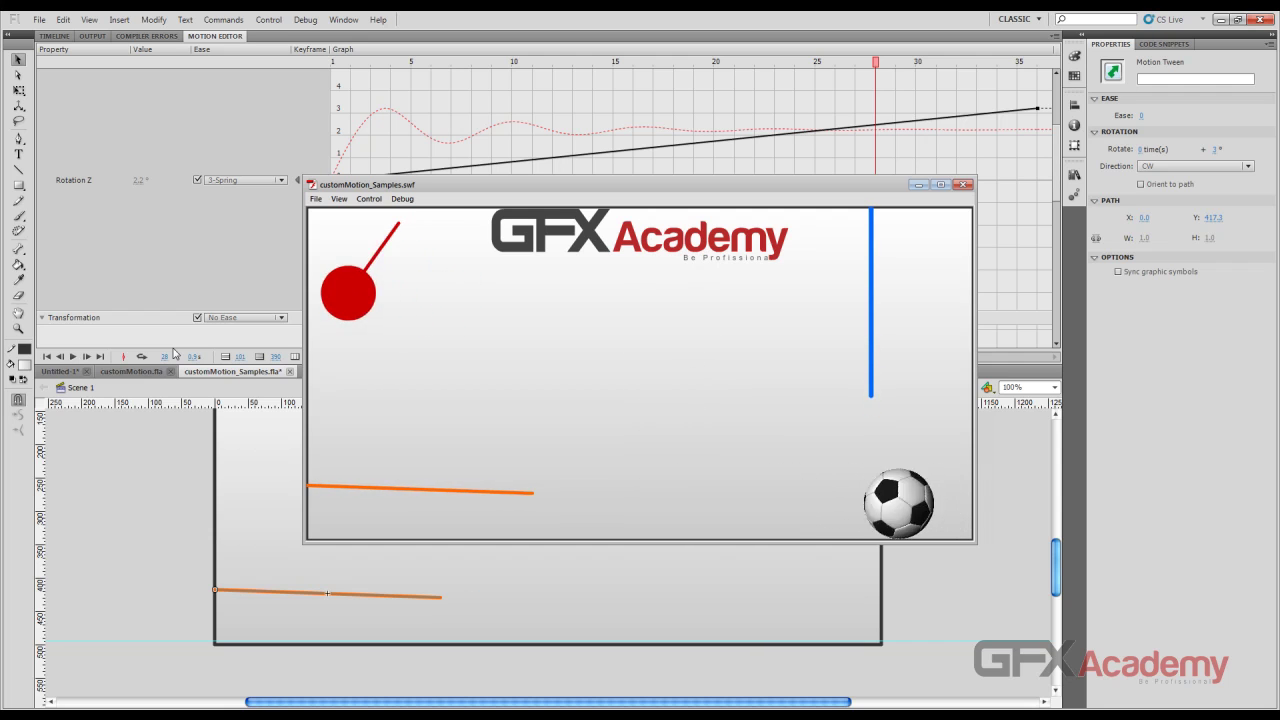
click(964, 185)
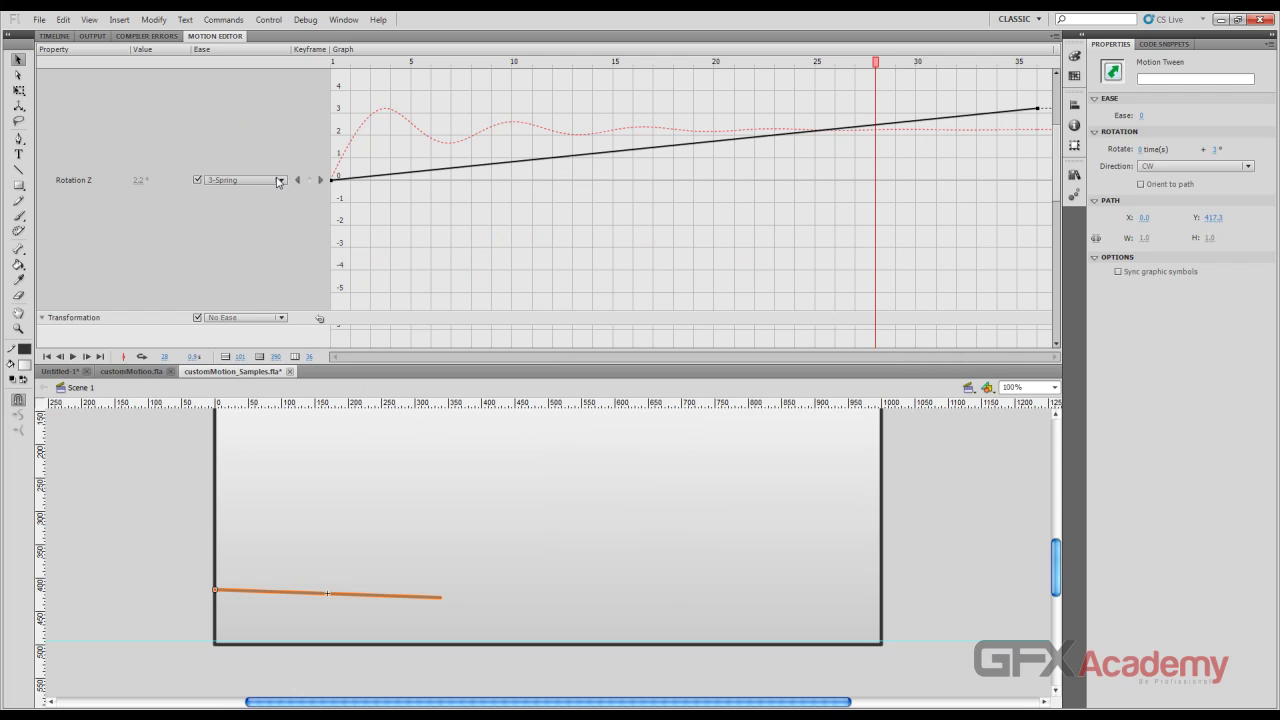
click(281, 179)
click(267, 231)
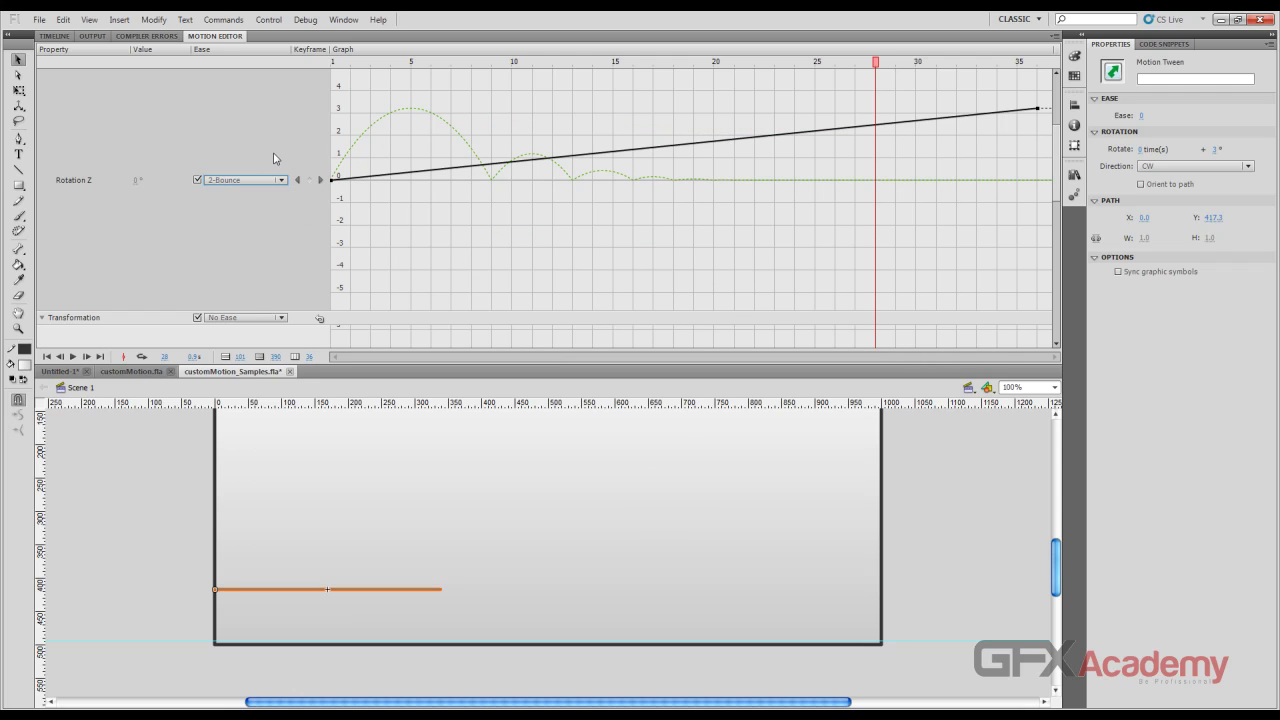
Compare the table layer's first and second tween spans on the timeline, ending at frame 33 of the first
click(55, 36)
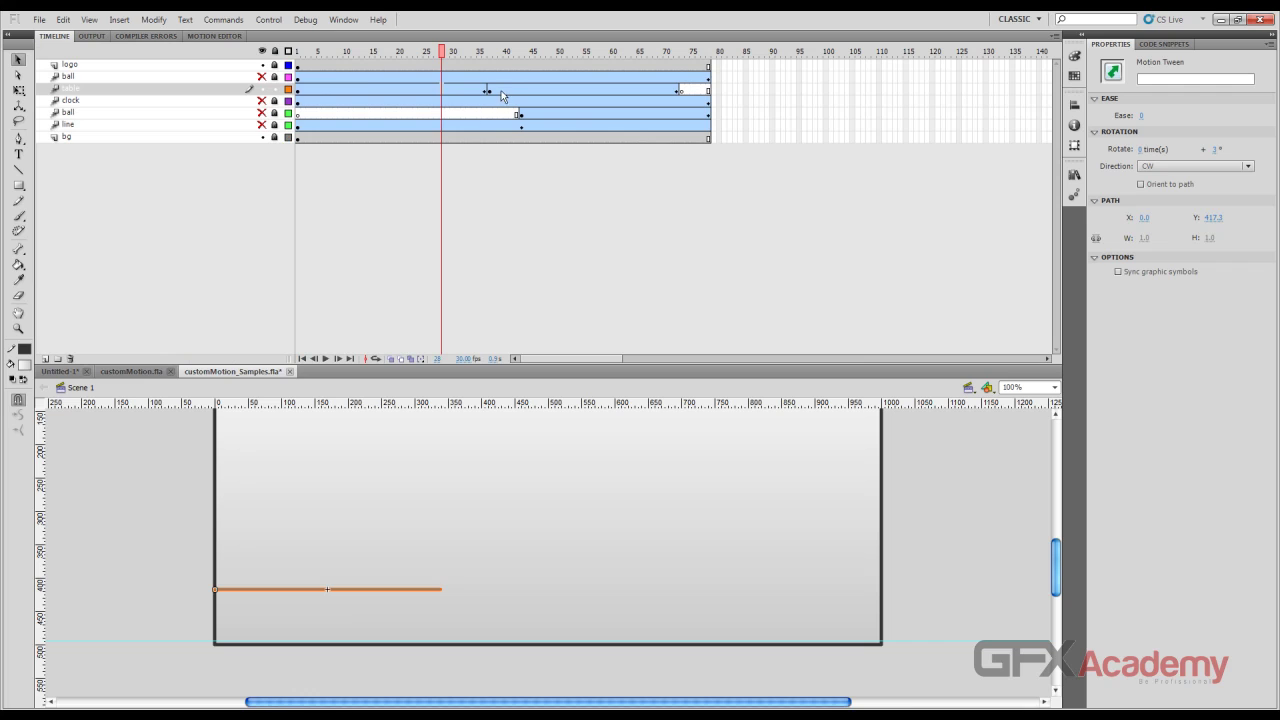
click(504, 93)
click(459, 92)
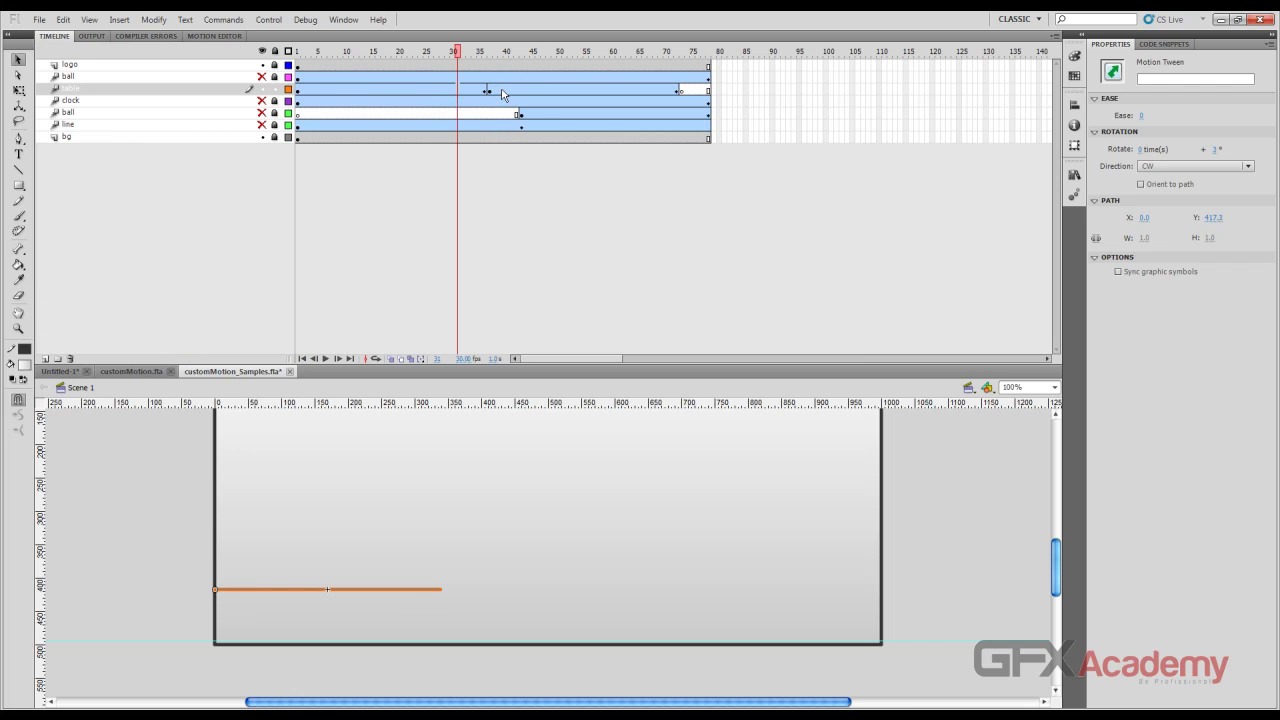
click(503, 93)
click(474, 93)
click(502, 95)
click(472, 93)
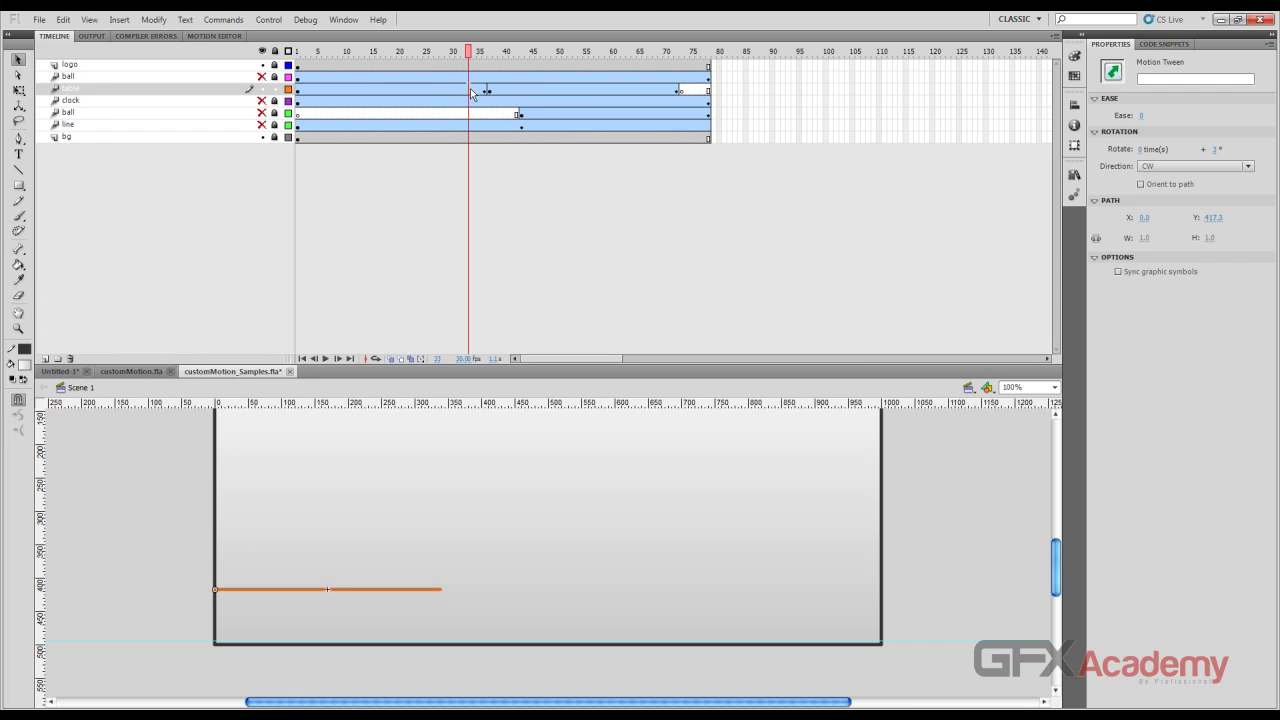
Remove the 3-Spring ease from the first table tween's list of eases
click(222, 36)
scroll(403, 120, down, 5)
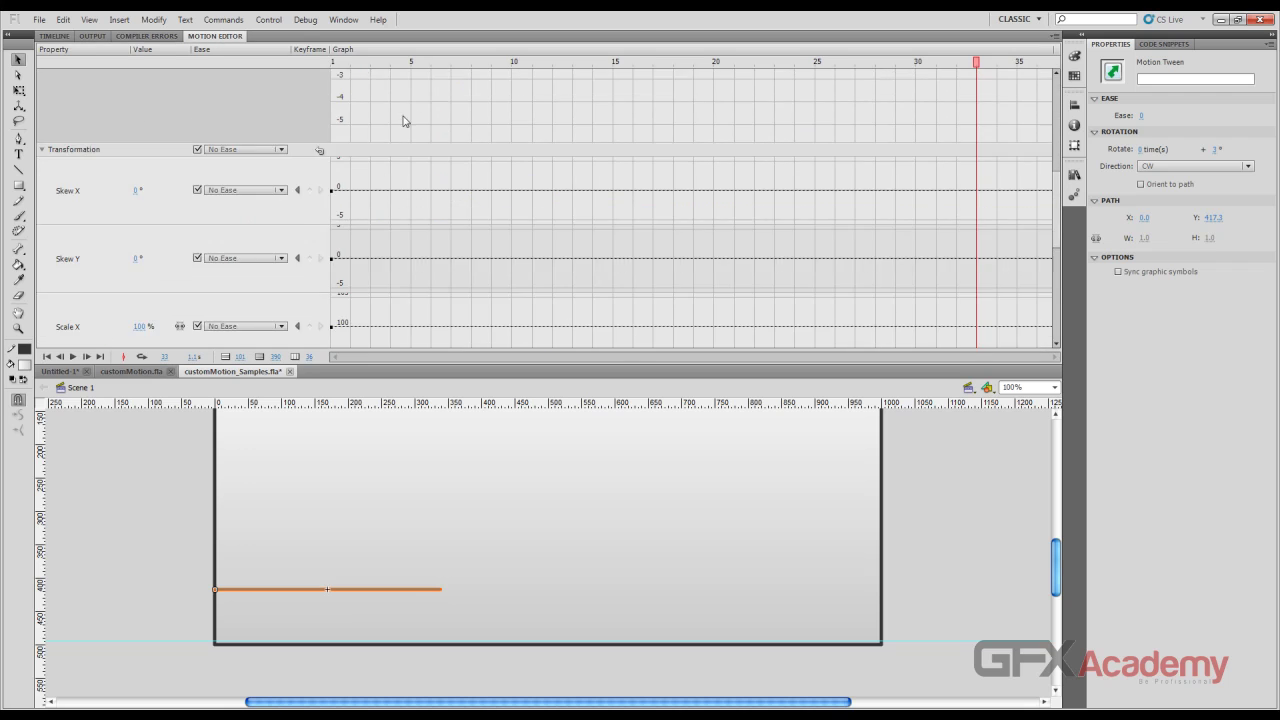
scroll(283, 246, down, 5)
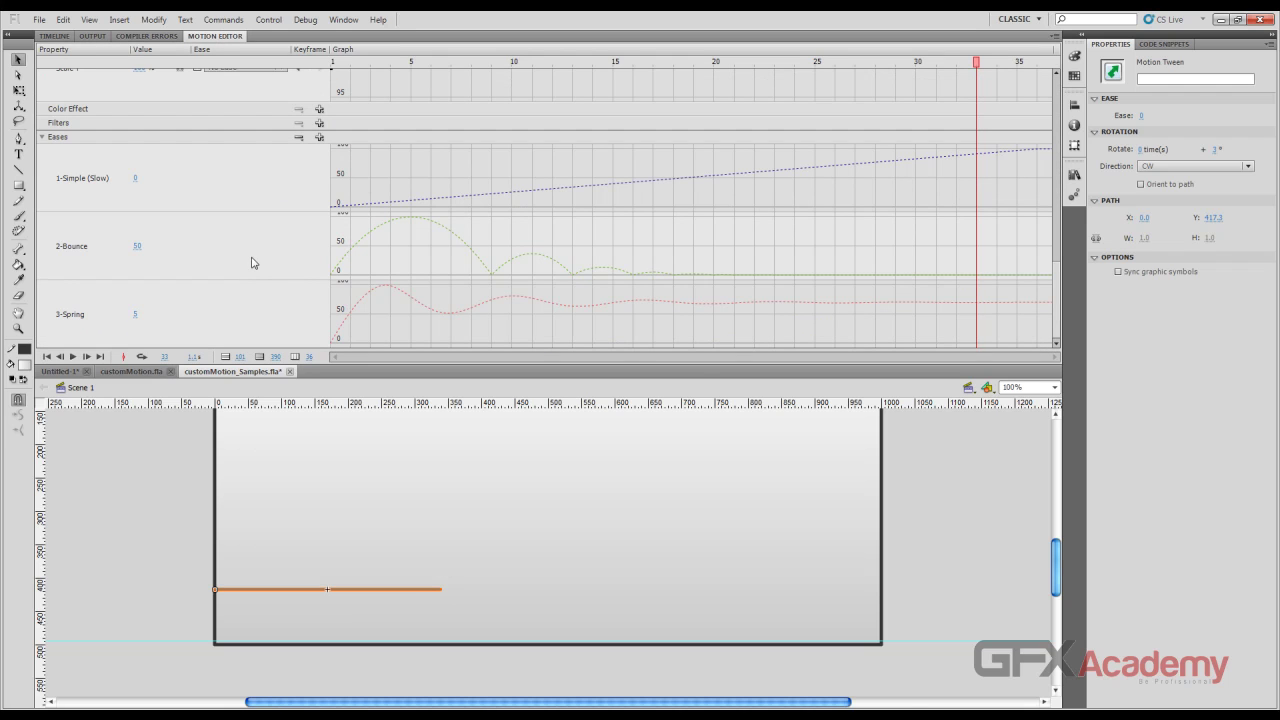
click(299, 137)
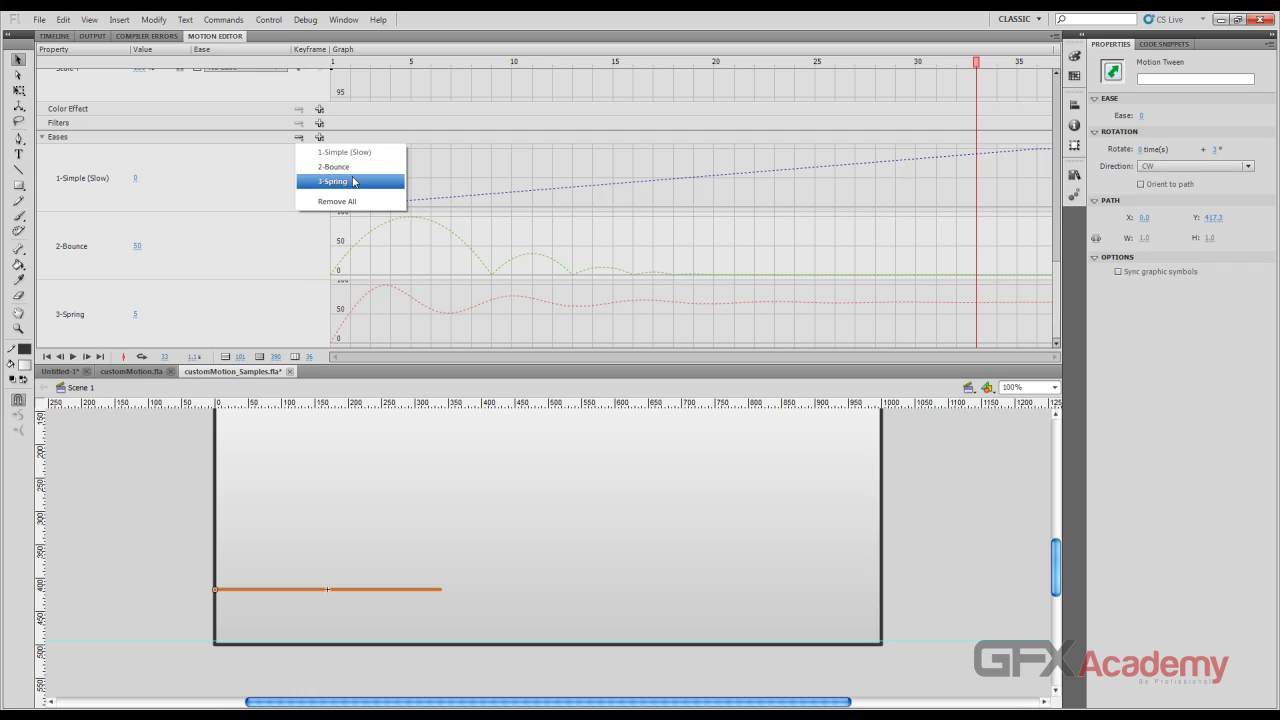
click(355, 181)
Set the 2-Bounce ease of the table's first tween to -6 and preview the movie
click(259, 287)
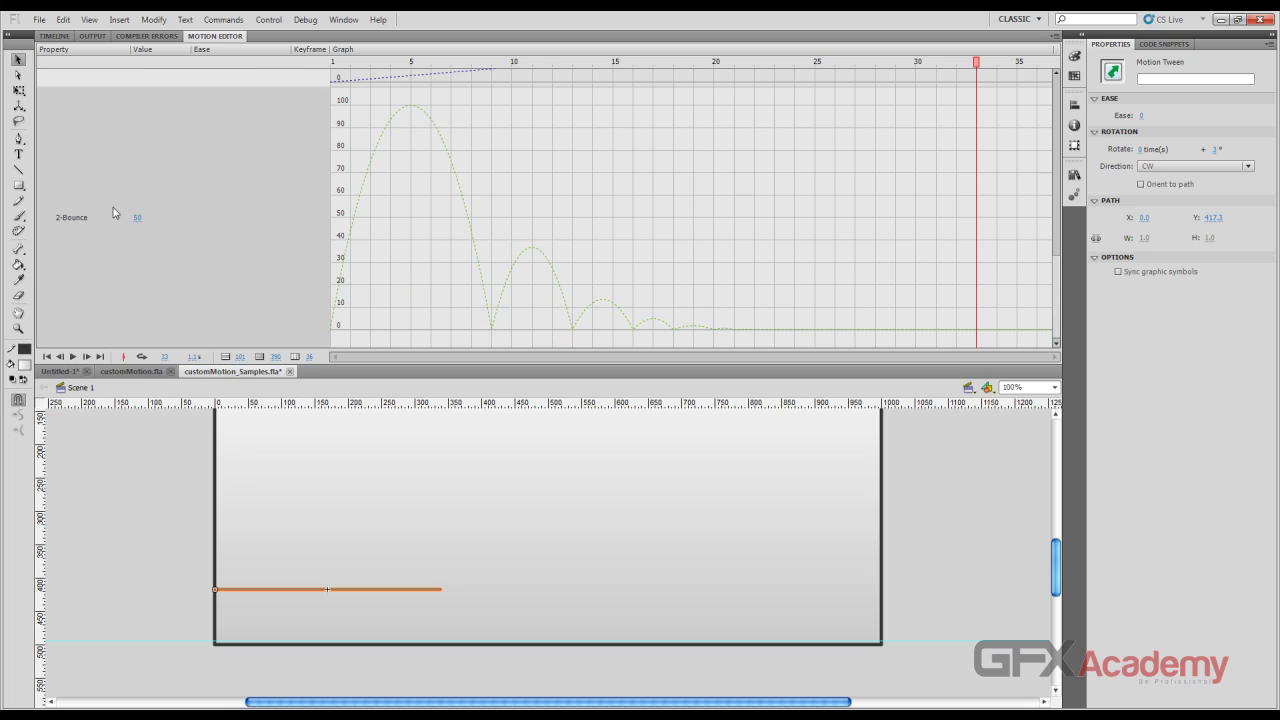
drag(137, 222, 105, 224)
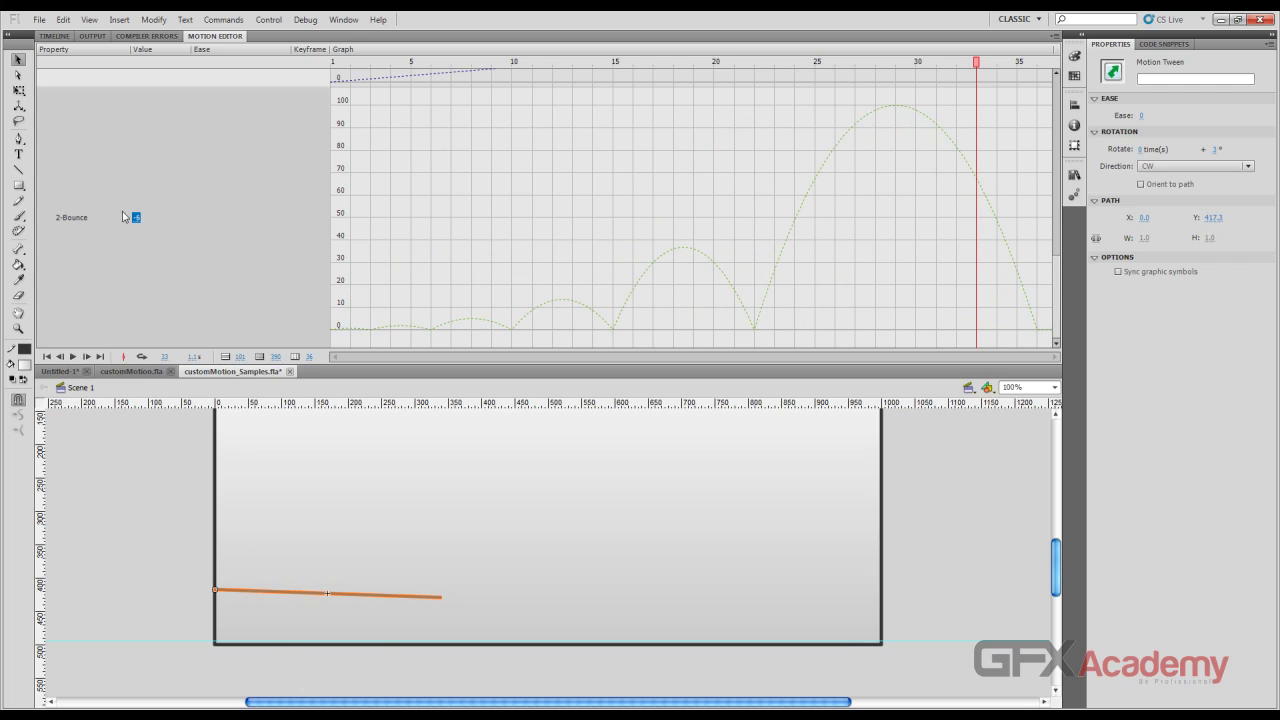
click(139, 219)
click(143, 236)
click(152, 326)
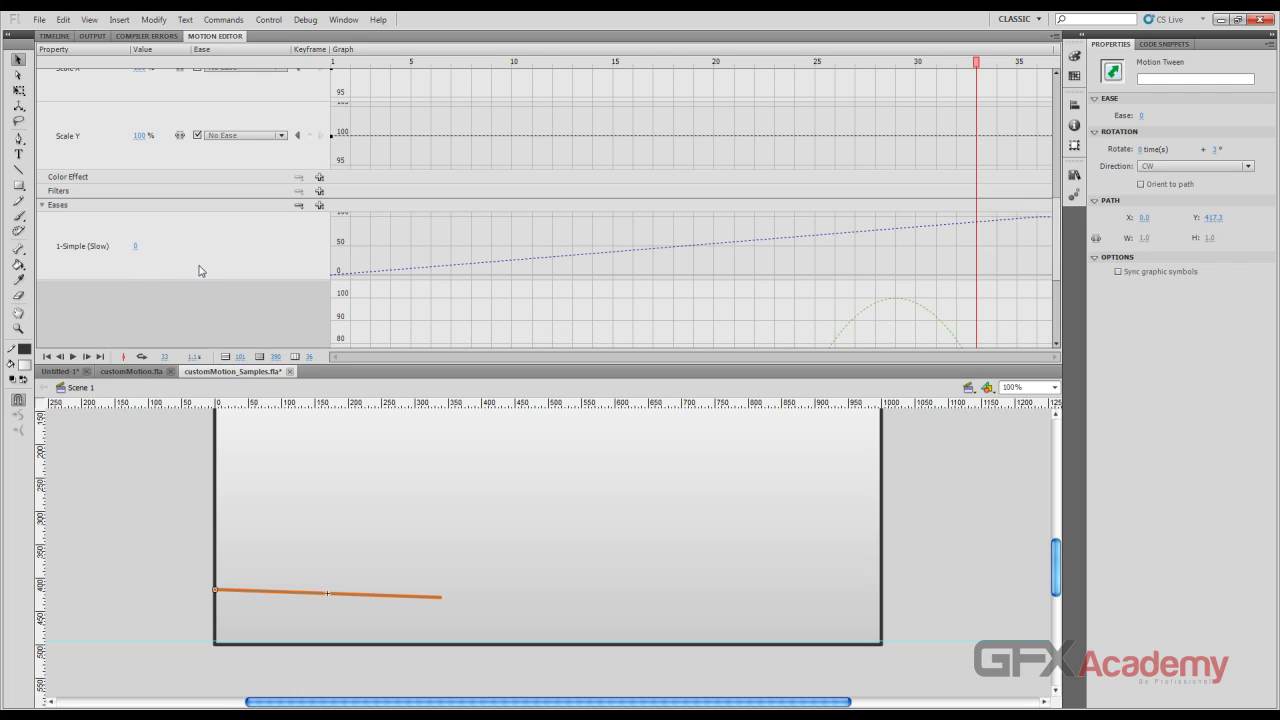
scroll(198, 280, down, 3)
drag(138, 276, 138, 276)
scroll(209, 254, down, 1)
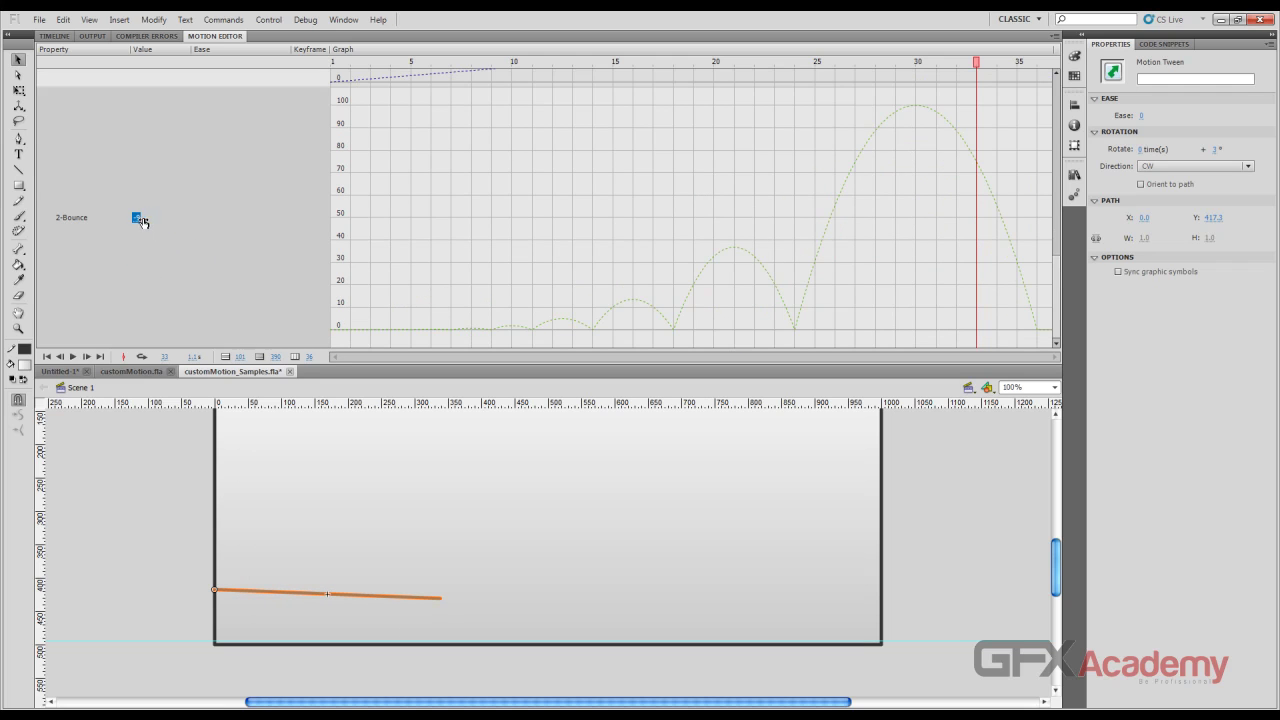
drag(143, 222, 146, 218)
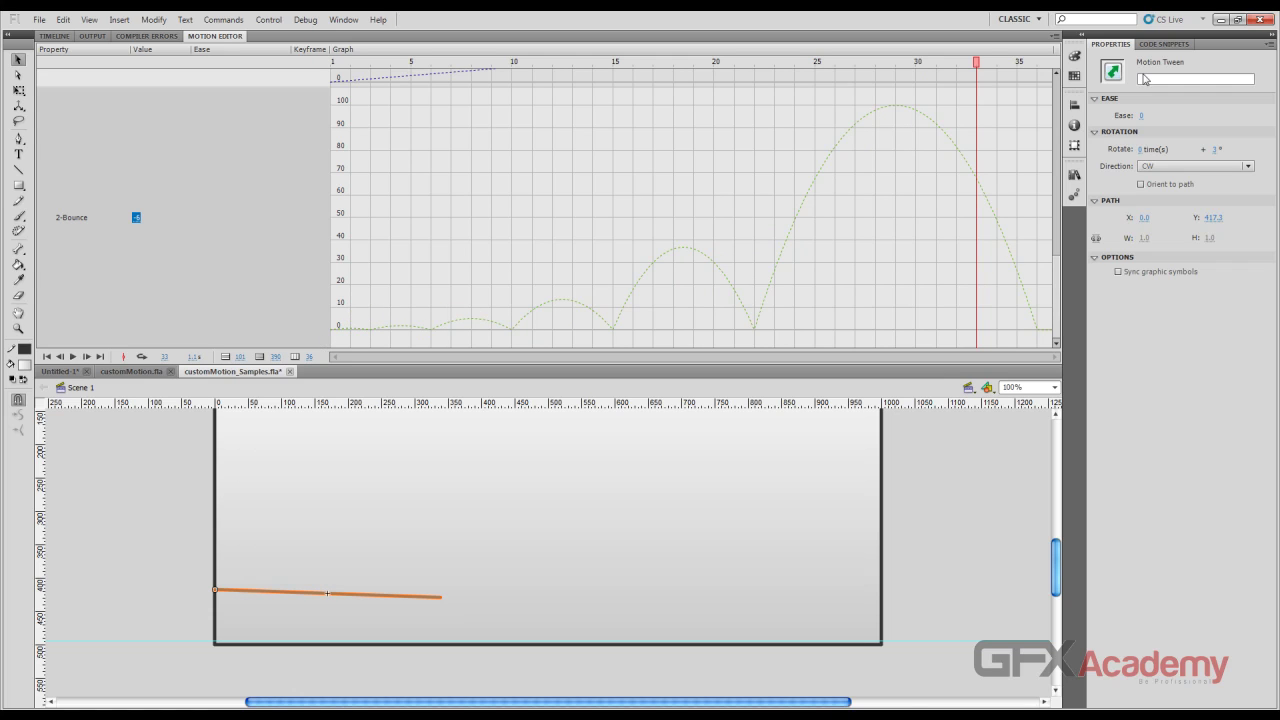
key(ctrl+Return)
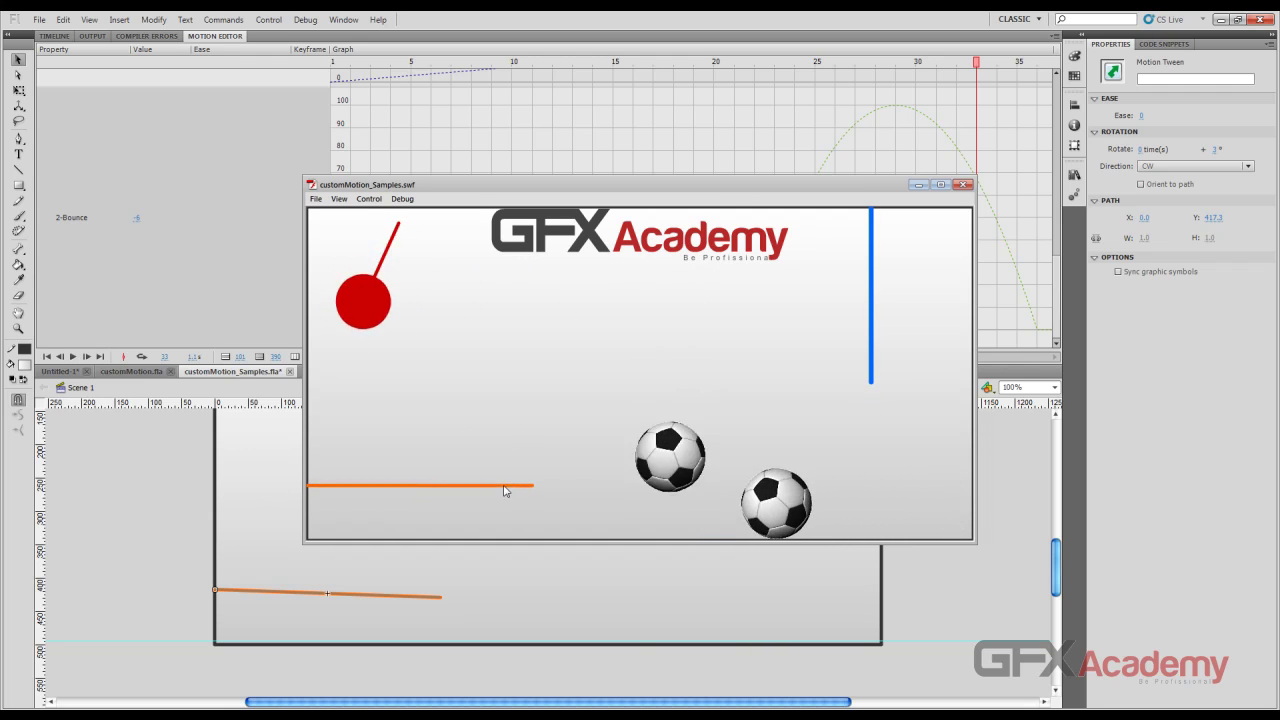
click(964, 184)
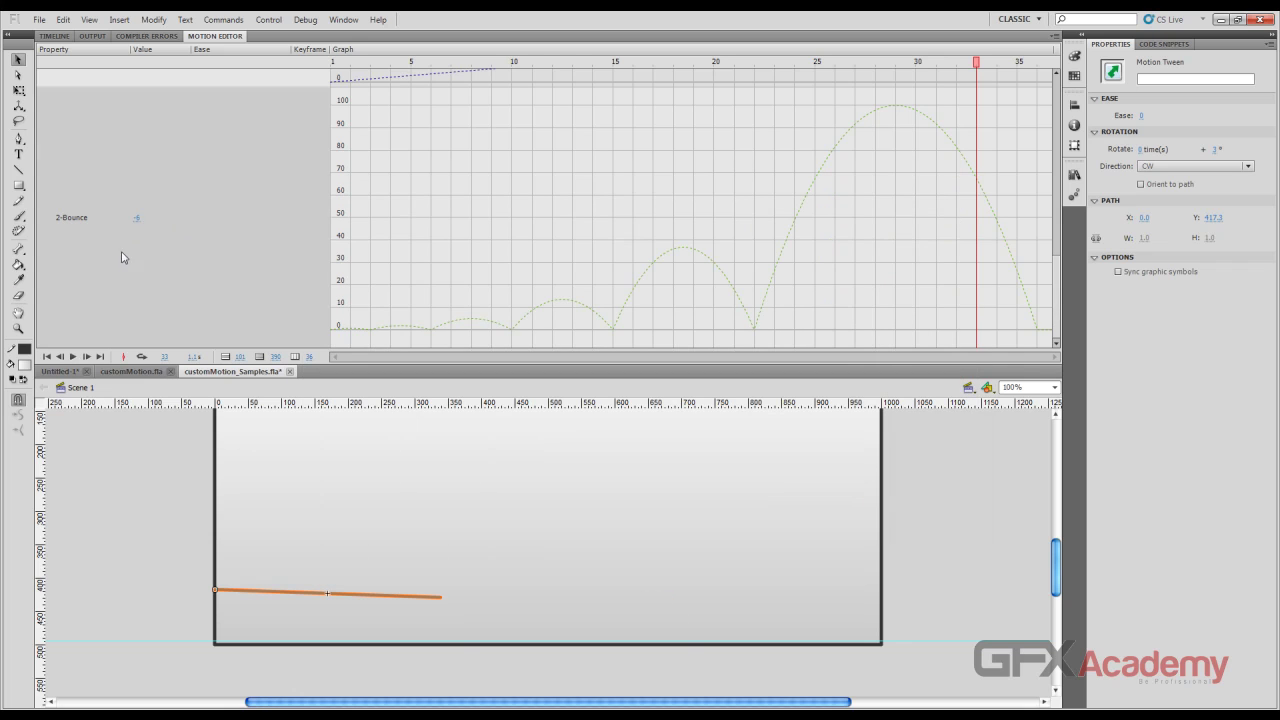
Set the 2-Bounce ease of the table layer's second tween to 6 and preview the movie
click(55, 37)
click(513, 92)
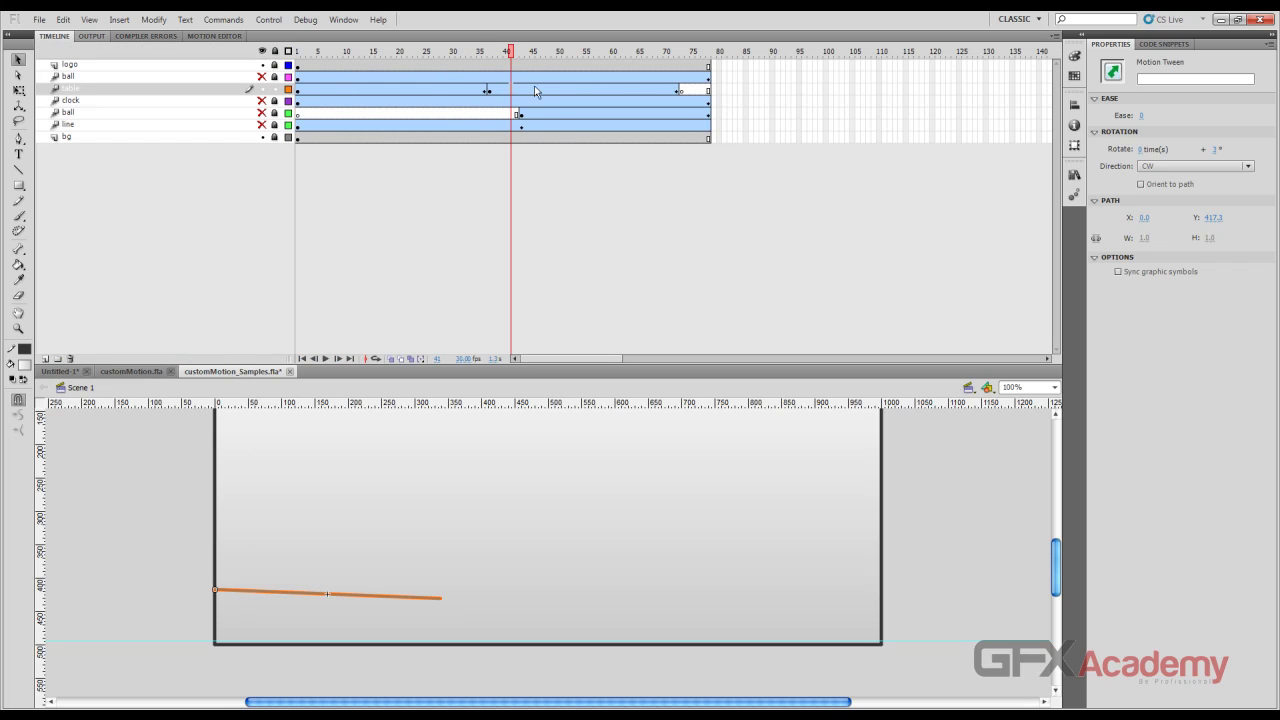
click(206, 38)
scroll(300, 250, down, 3)
scroll(225, 290, down, 6)
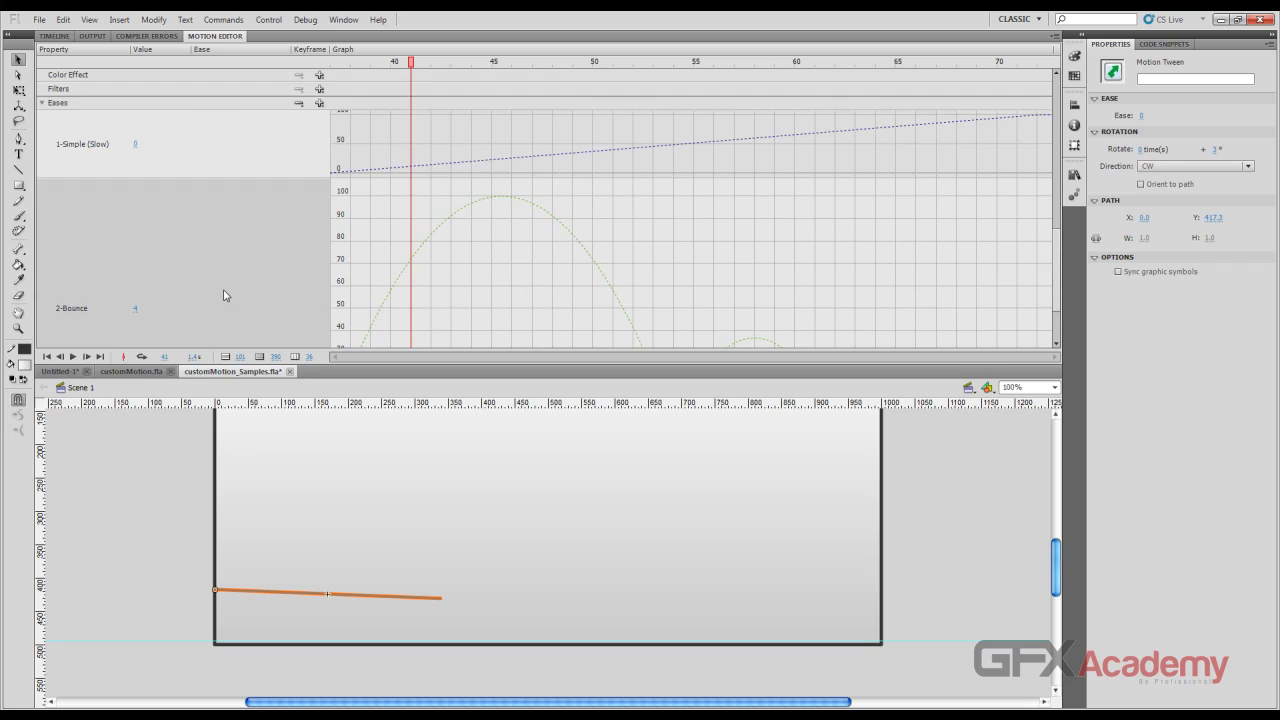
scroll(225, 248, up, 1)
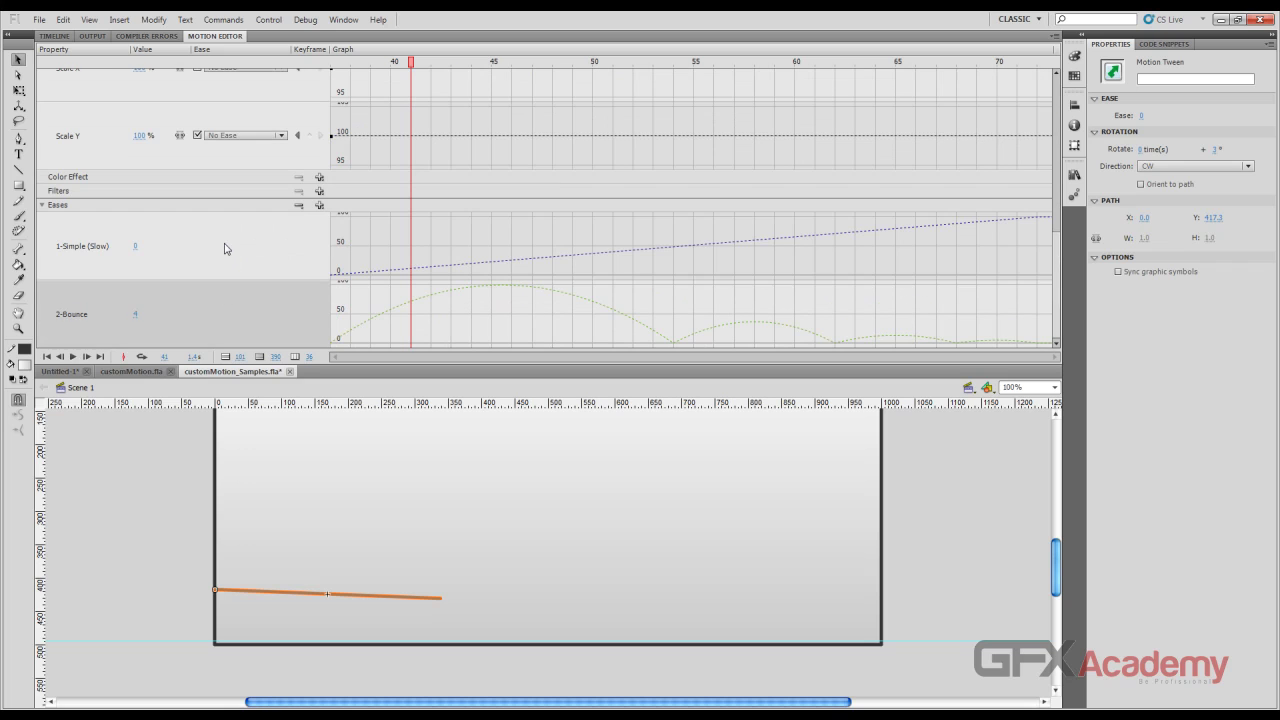
click(134, 314)
text(6)
key(Return)
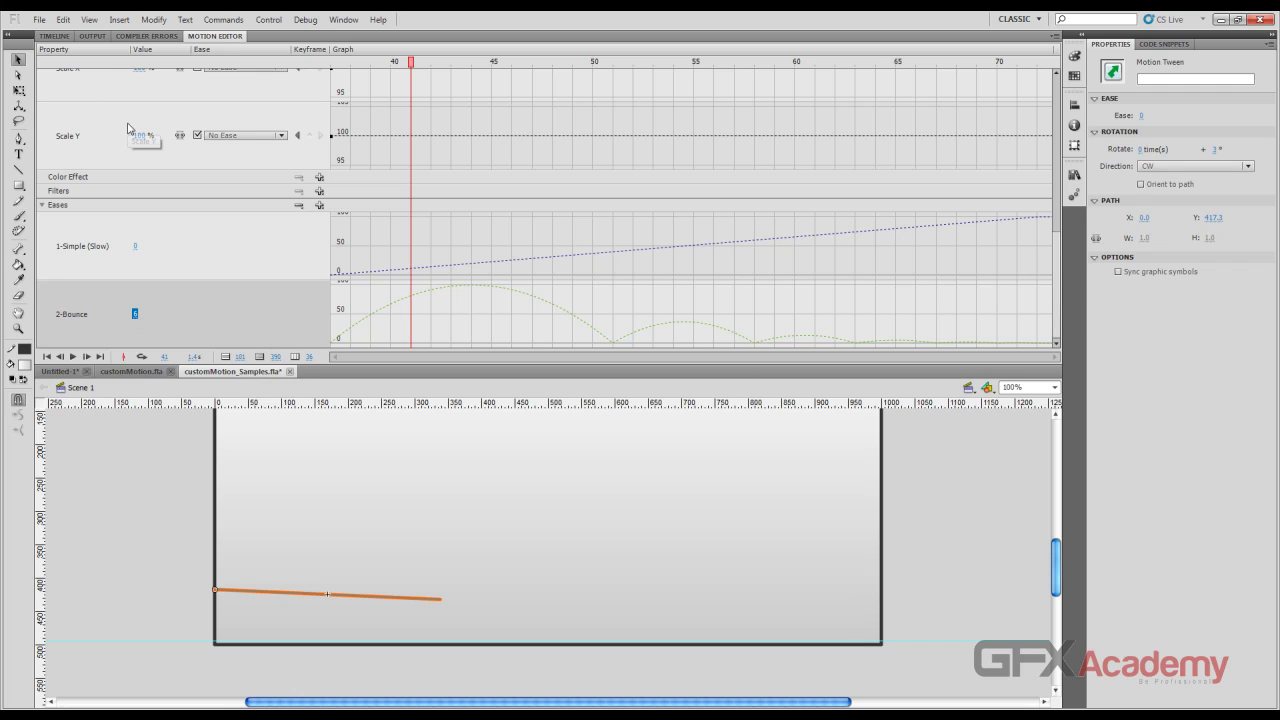
key(ctrl+Return)
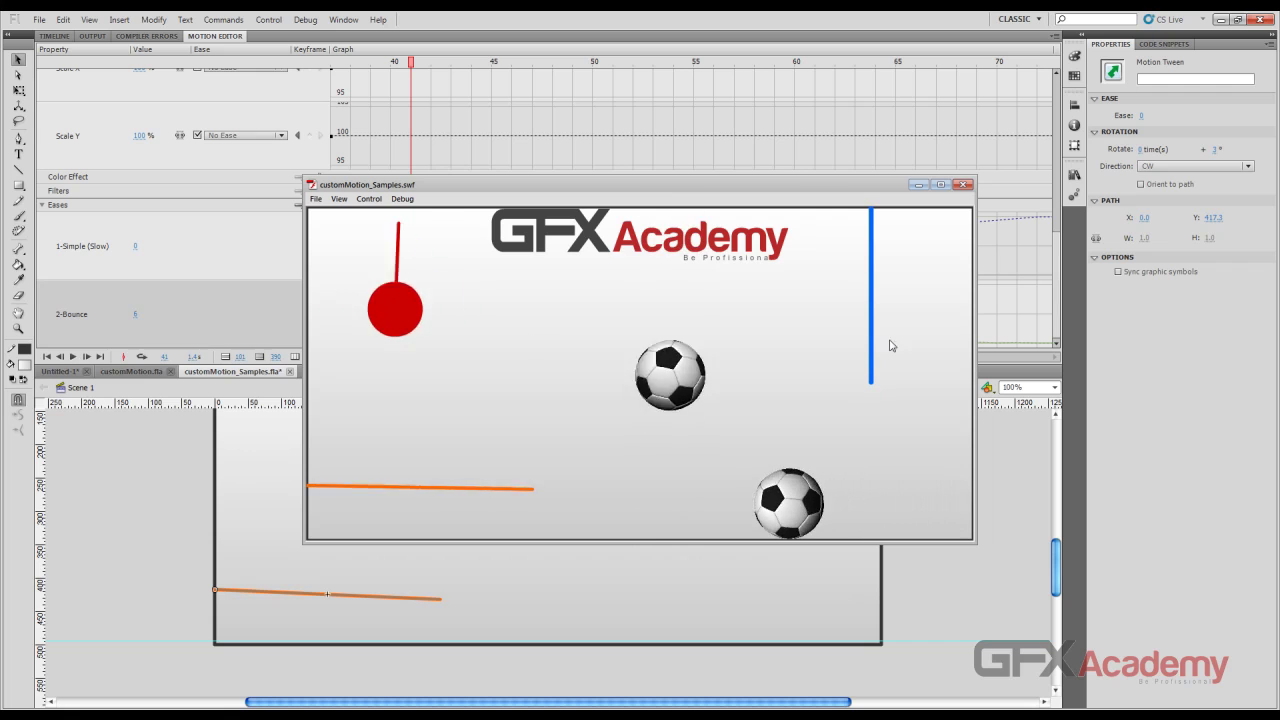
click(964, 184)
Save the document, and hide and lock the table layer while showing and unlocking the upper ball layer
click(55, 37)
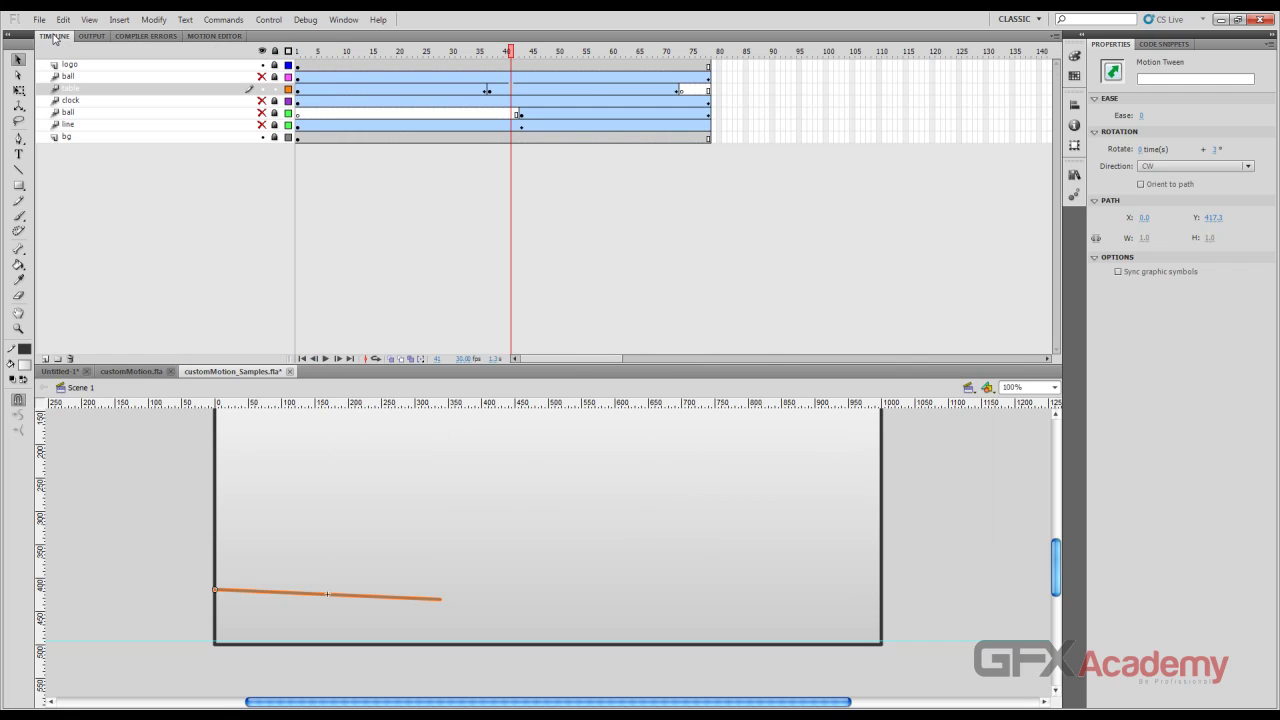
key(ctrl+s)
click(262, 88)
click(262, 76)
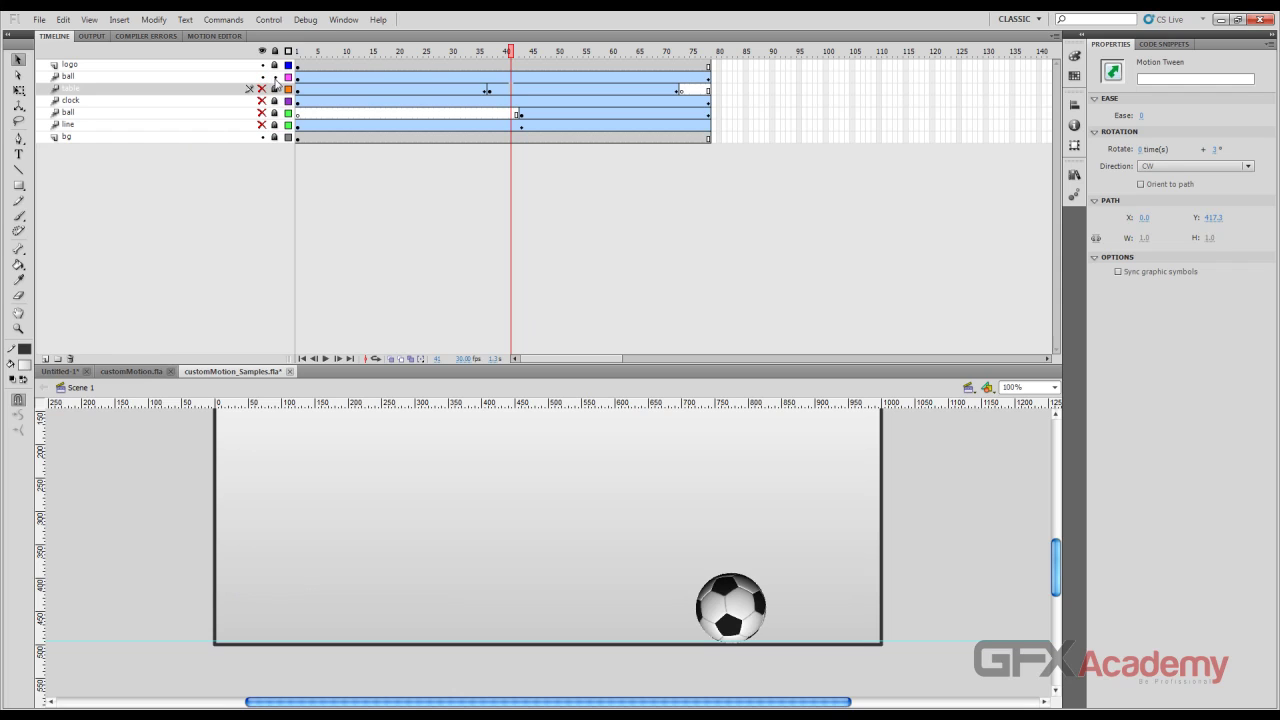
Preview the movie and scrub the timeline from frame 1 to the end to examine the upper ball's rolling motion
drag(1054, 557, 1054, 544)
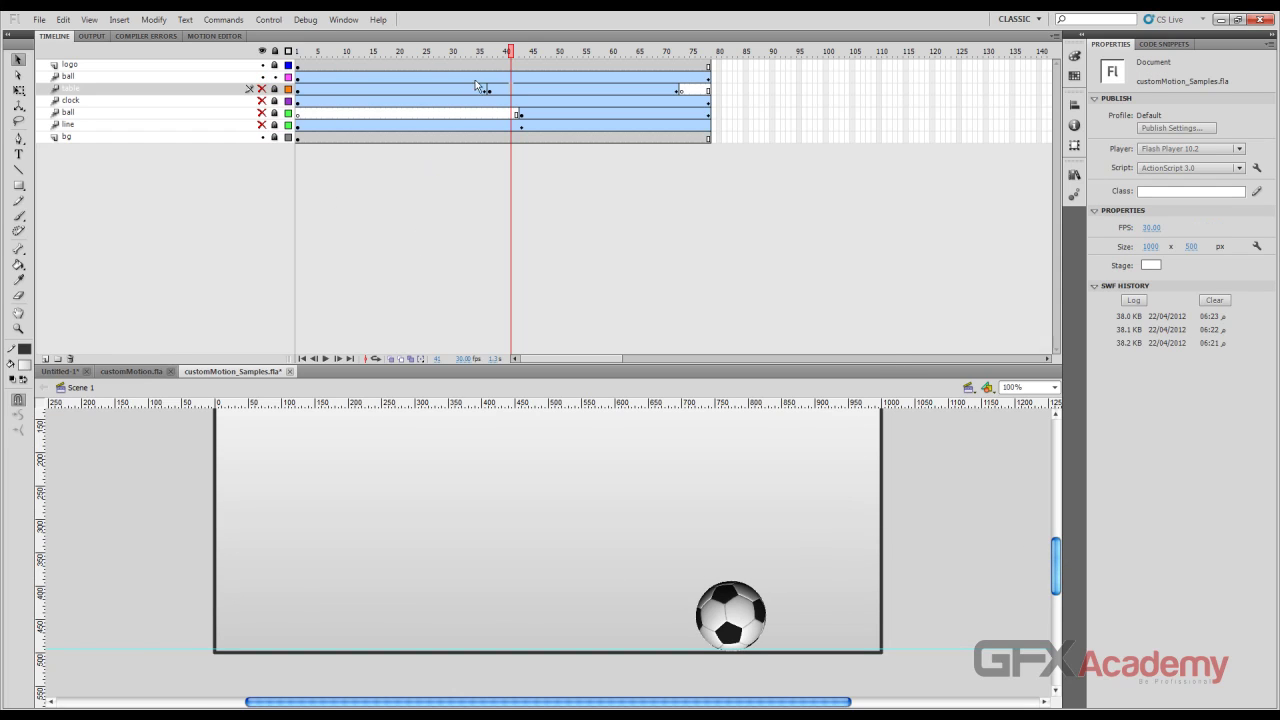
drag(512, 54, 696, 92)
key(ctrl+Return)
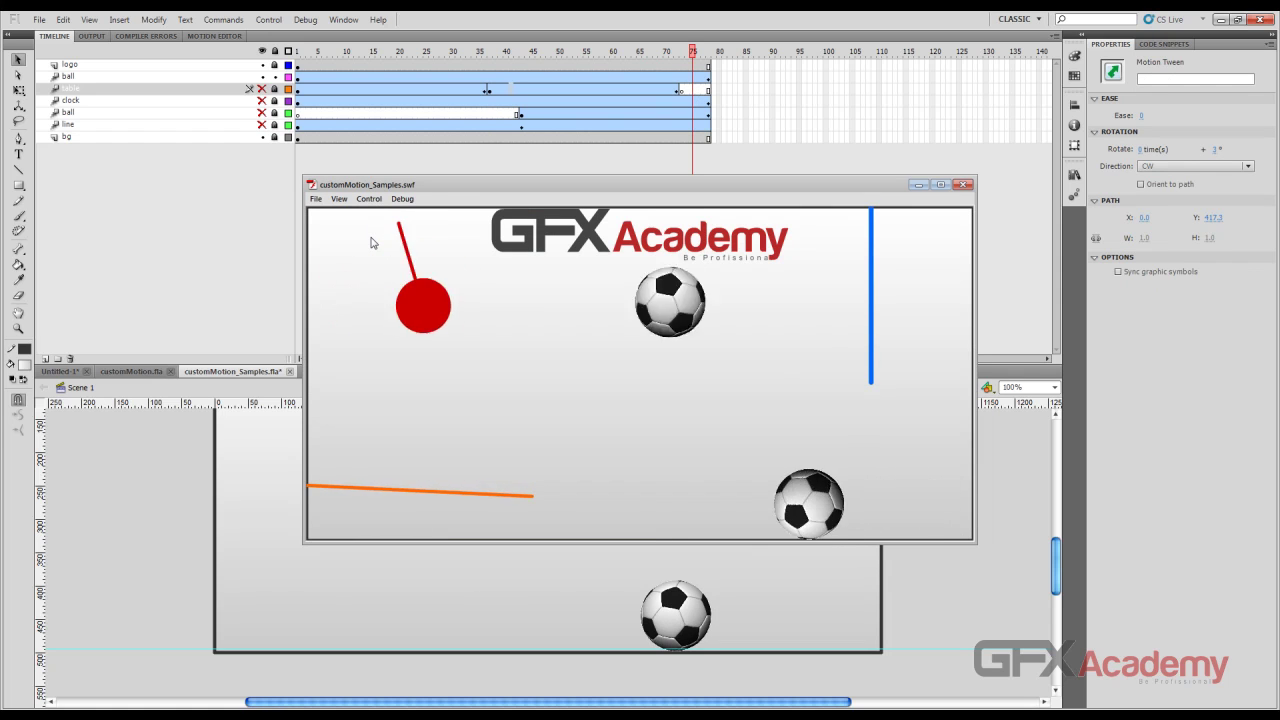
key(ctrl+w)
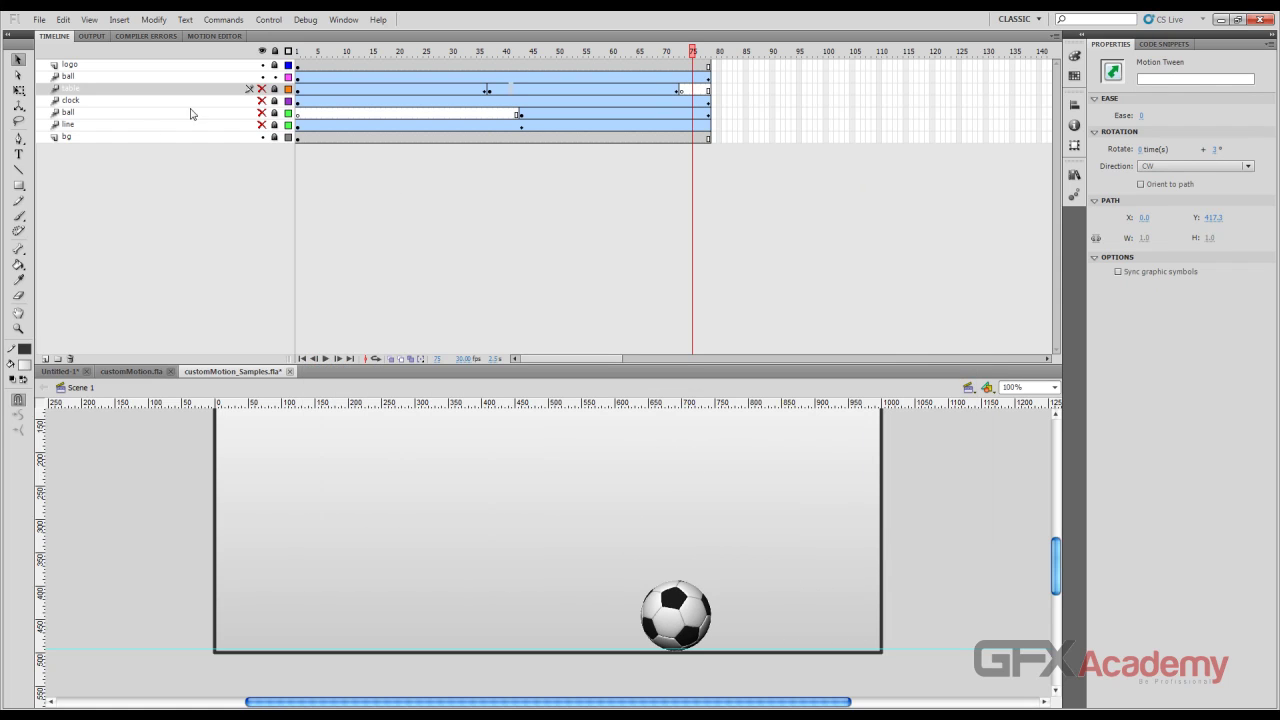
click(301, 53)
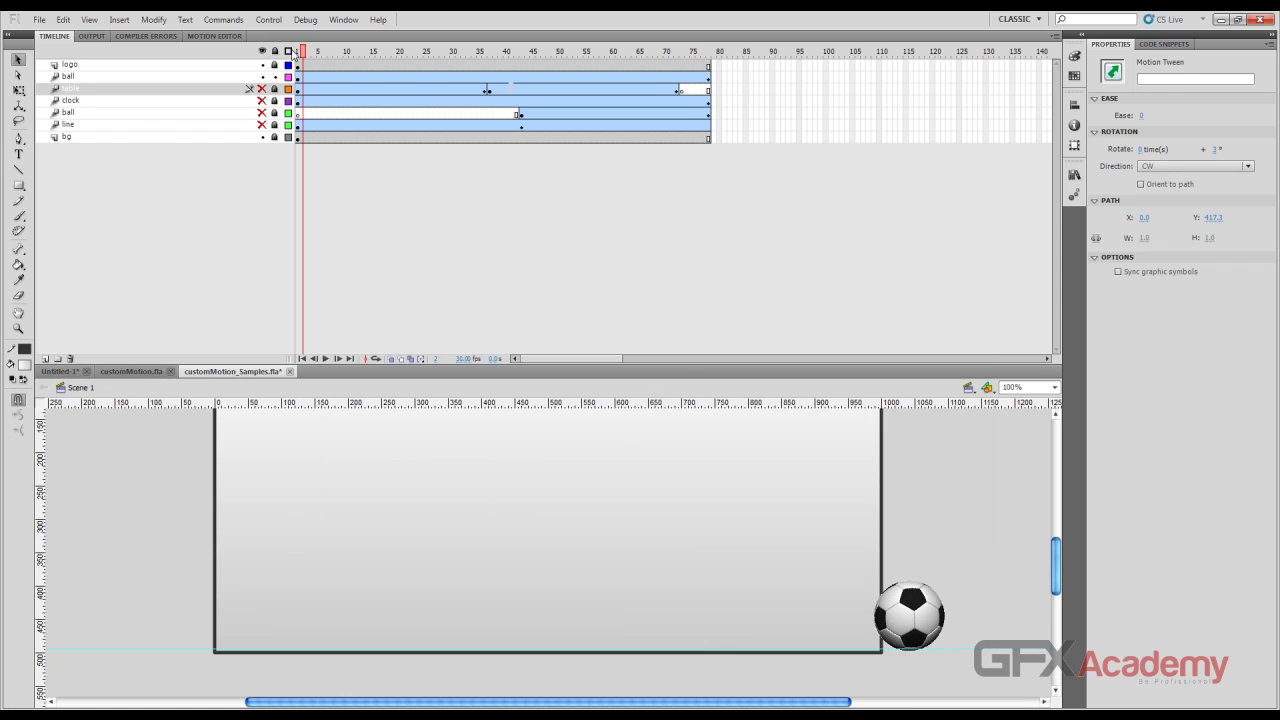
click(296, 53)
drag(300, 53, 711, 60)
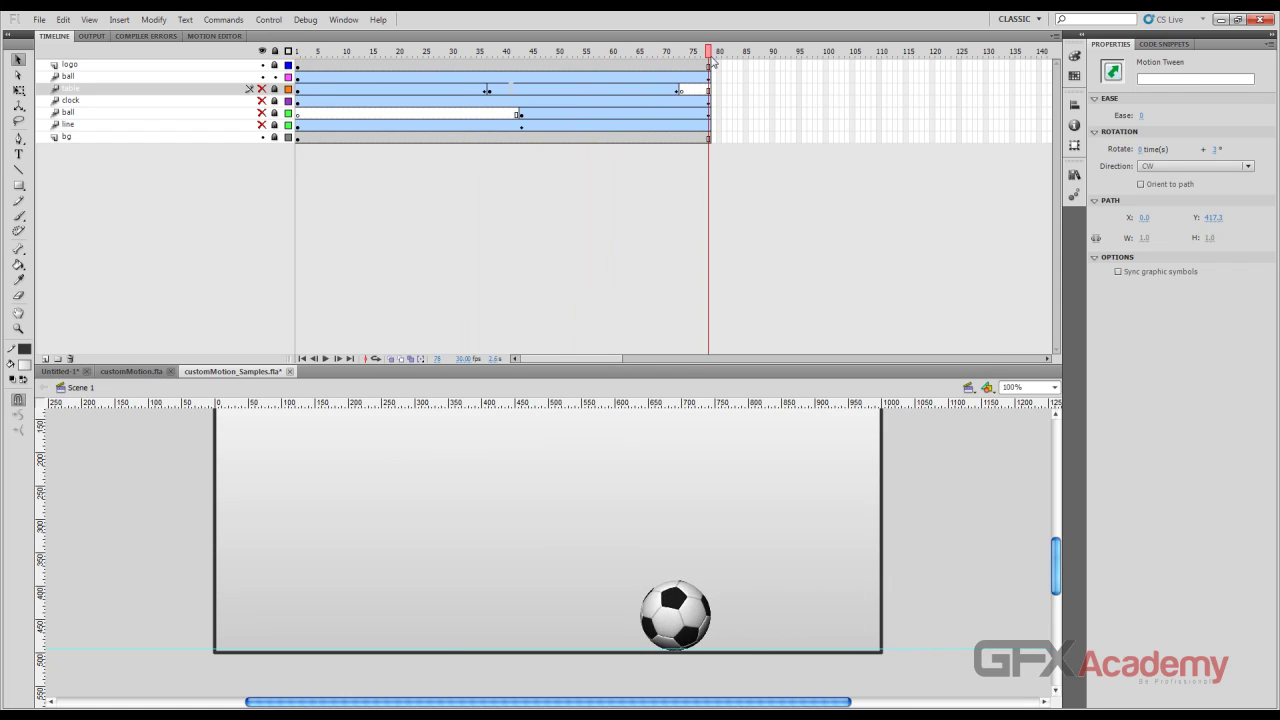
Set the upper ball tween's rotation to 2 times clockwise (CW) and preview the movie
click(671, 77)
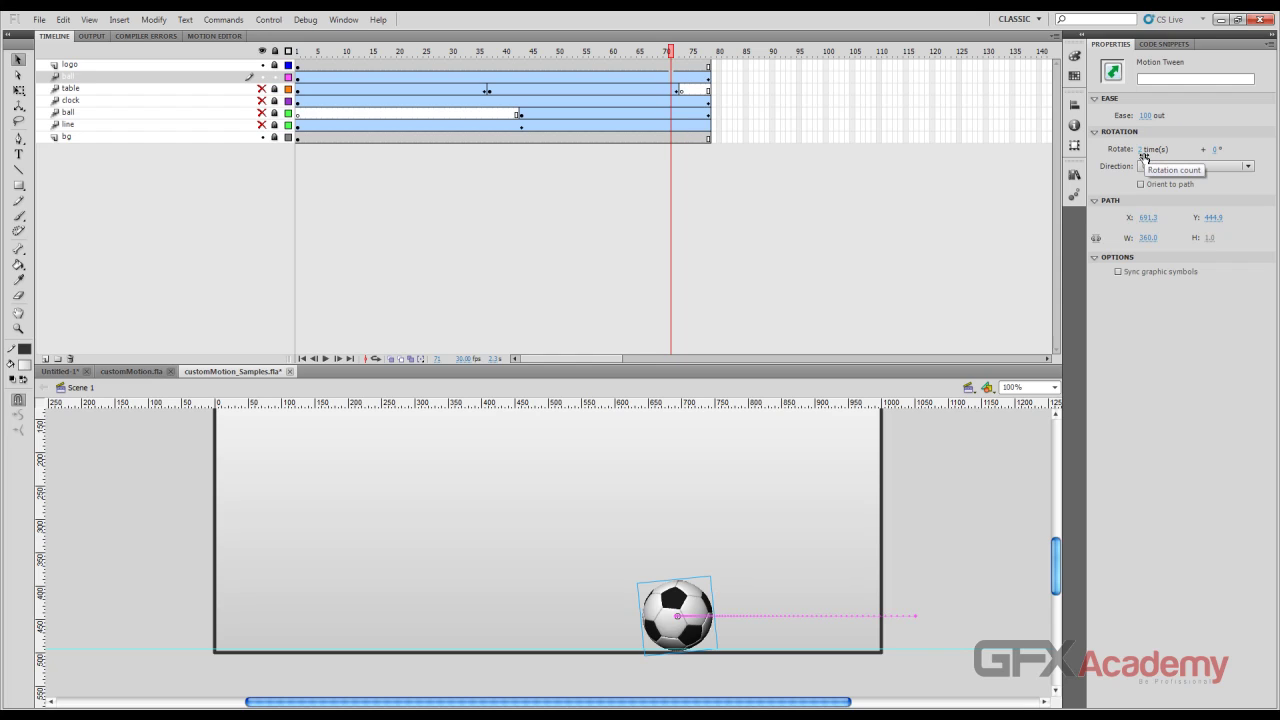
click(1248, 167)
click(1140, 152)
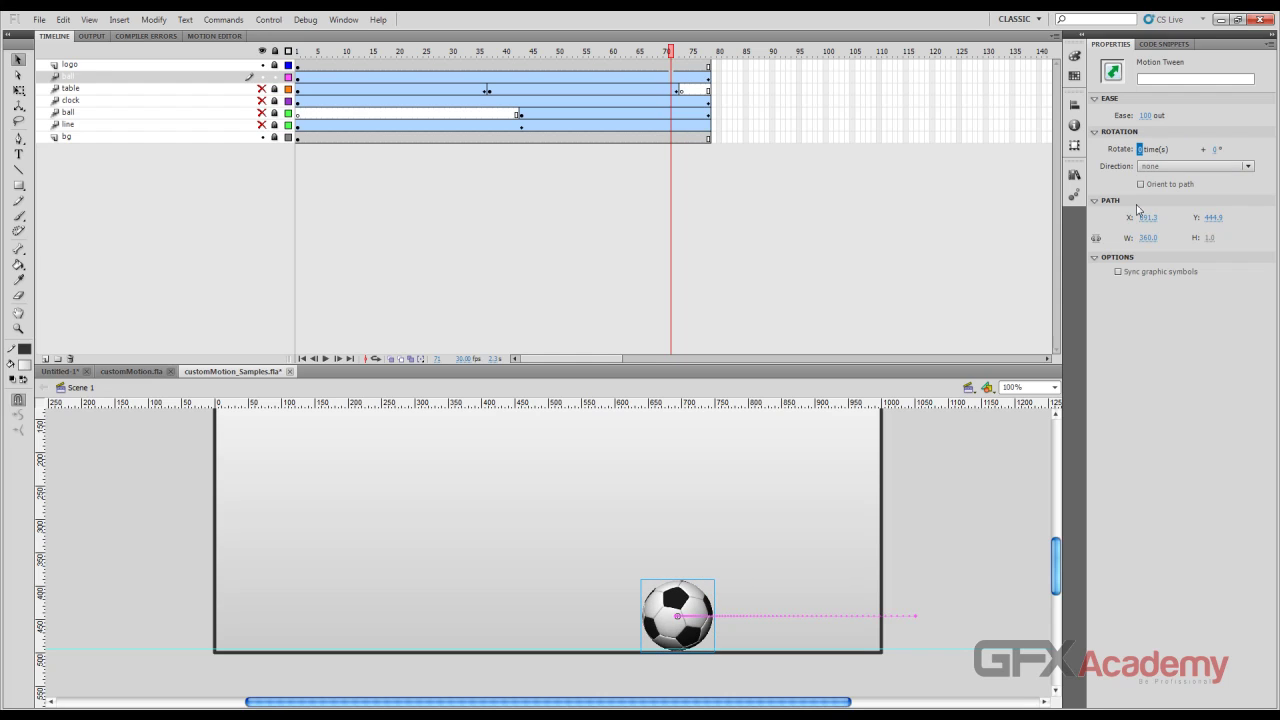
click(1152, 168)
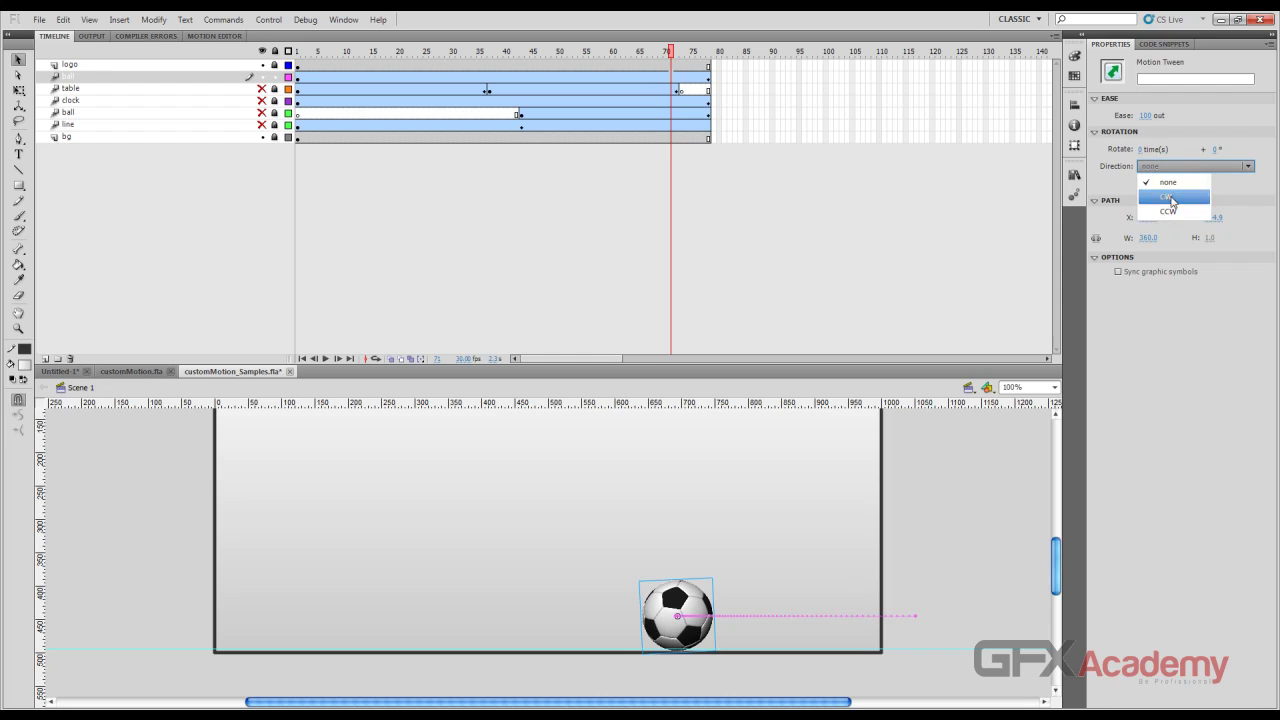
click(1170, 203)
click(1146, 149)
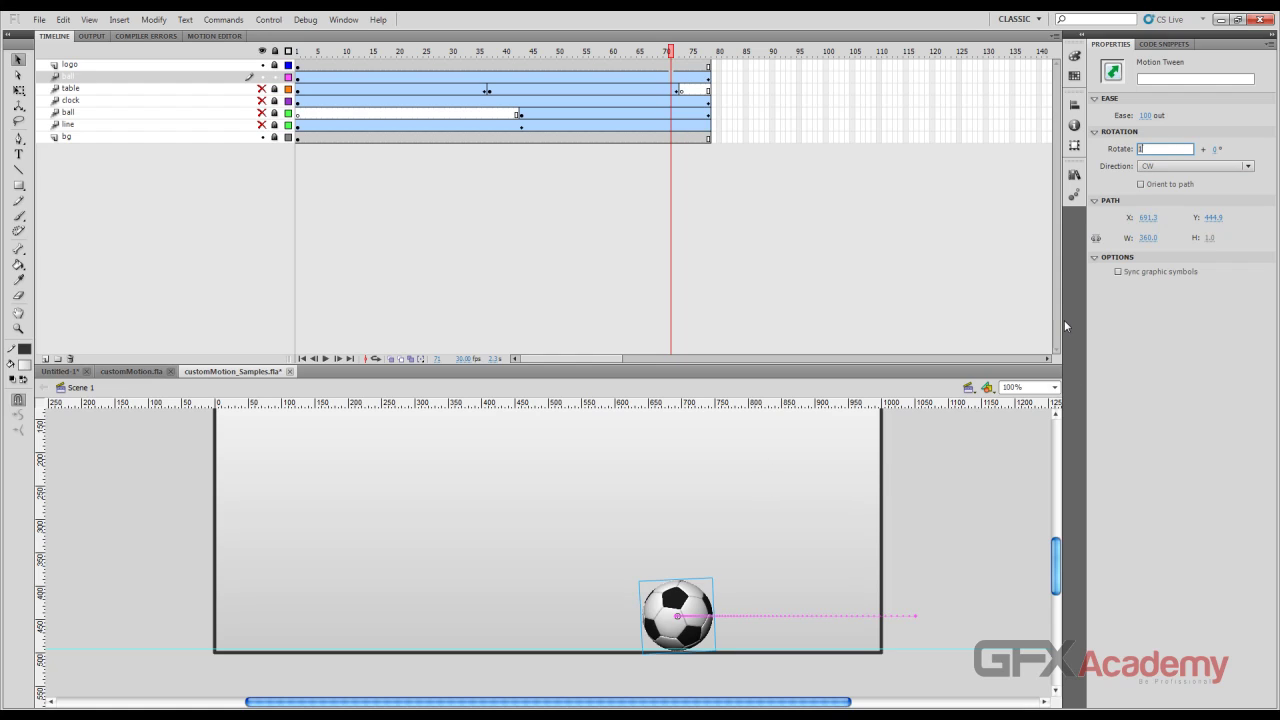
text(2)
key(Return)
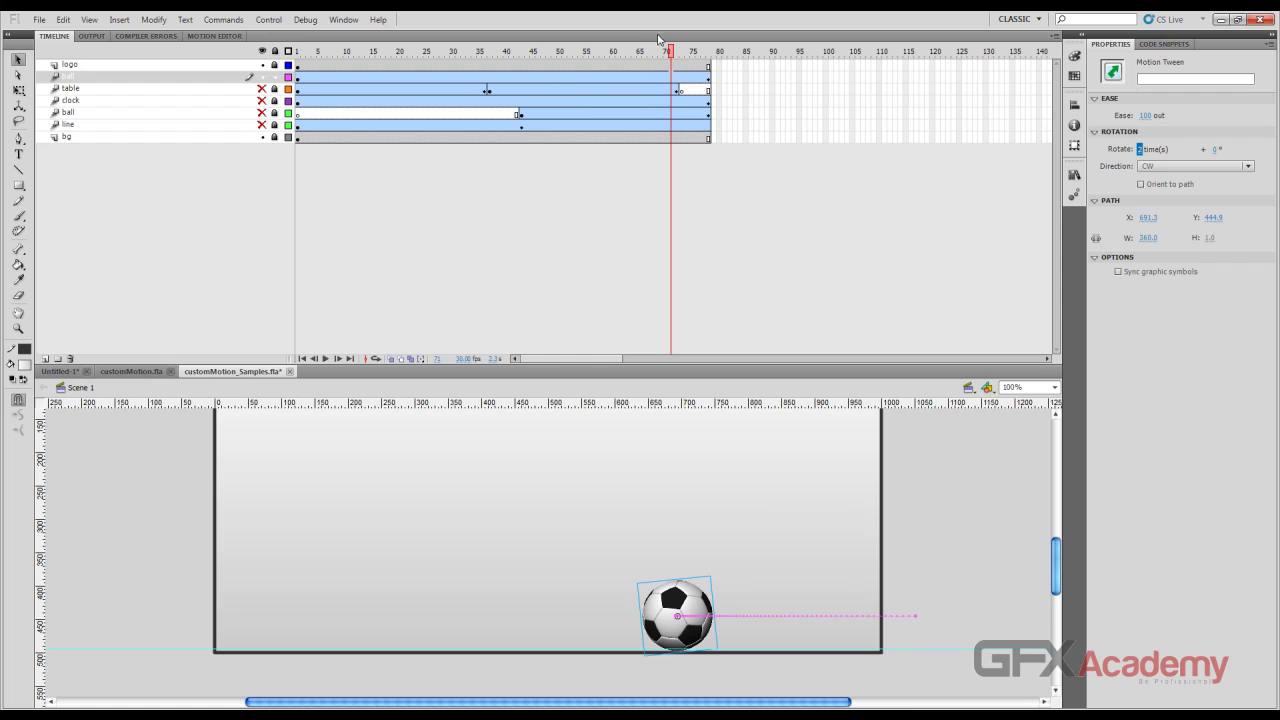
mouse_move(668, 51)
mouse_down()
mouse_move(263, 55)
mouse_move(466, 52)
mouse_move(297, 60)
mouse_move(679, 73)
mouse_up()
key(ctrl+Return)
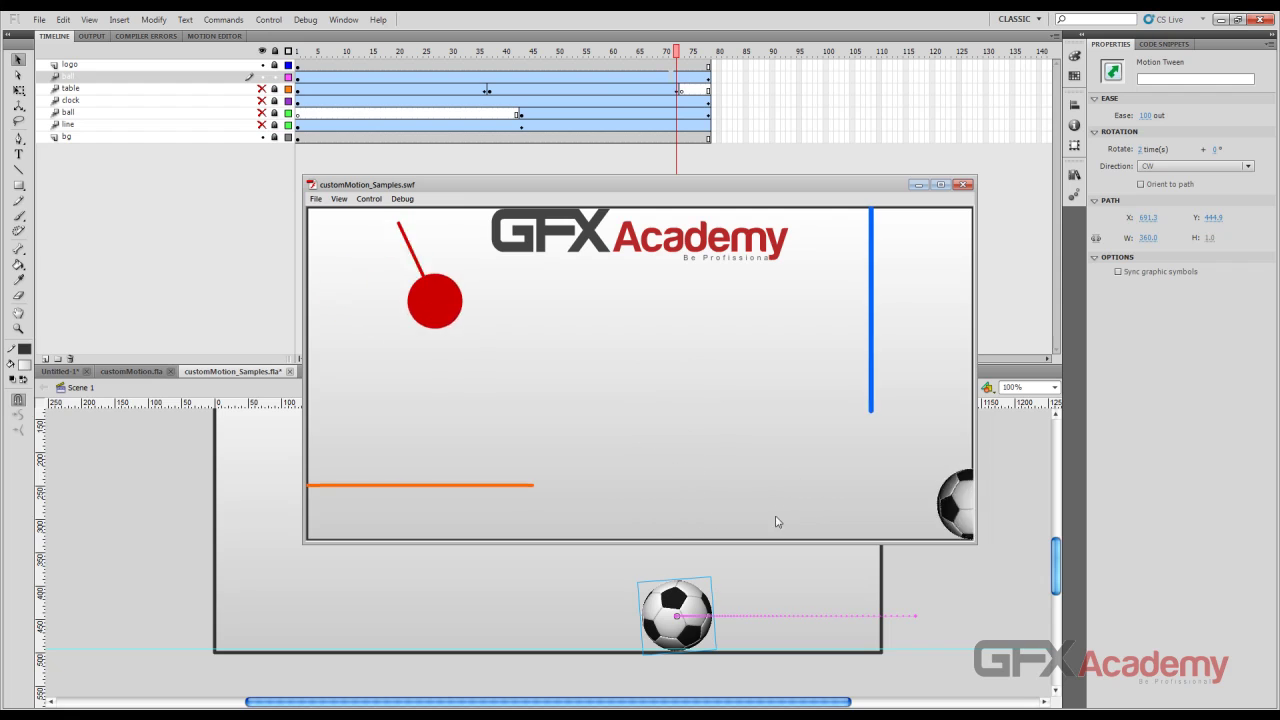
Close the movie preview and save the upper ball layer's motion tween as a motion preset named "ball"
click(965, 185)
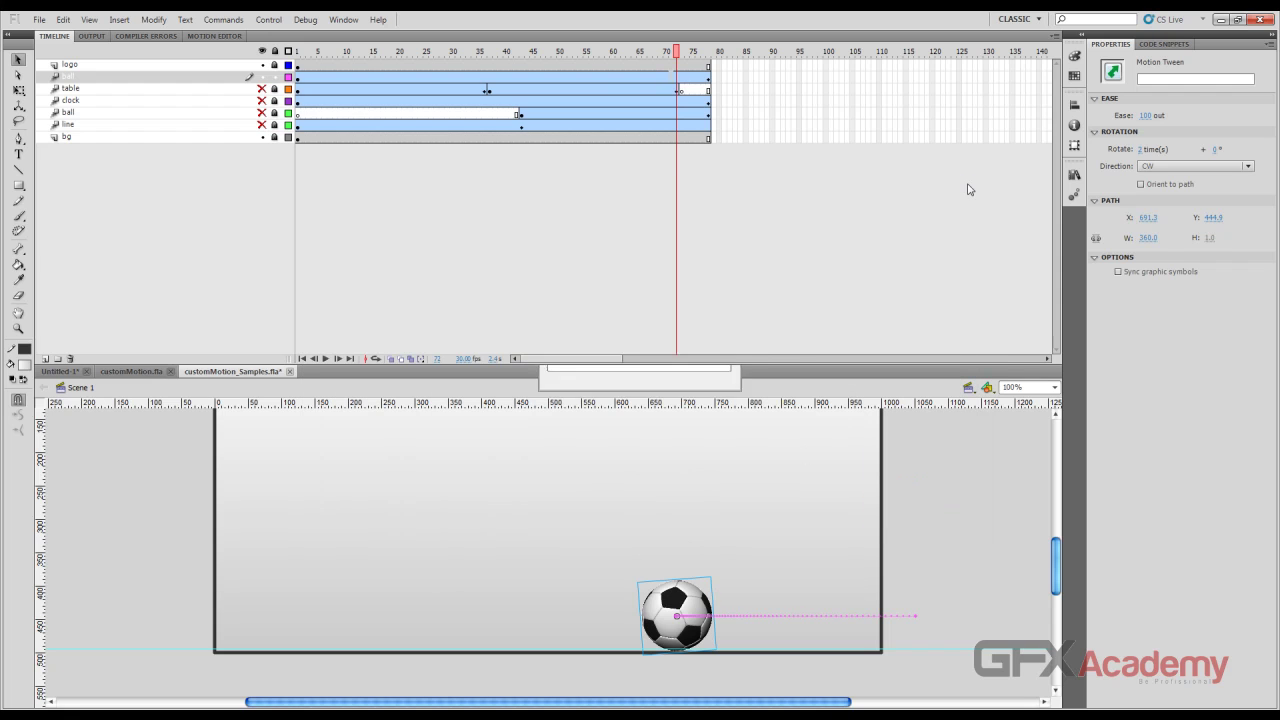
click(501, 92)
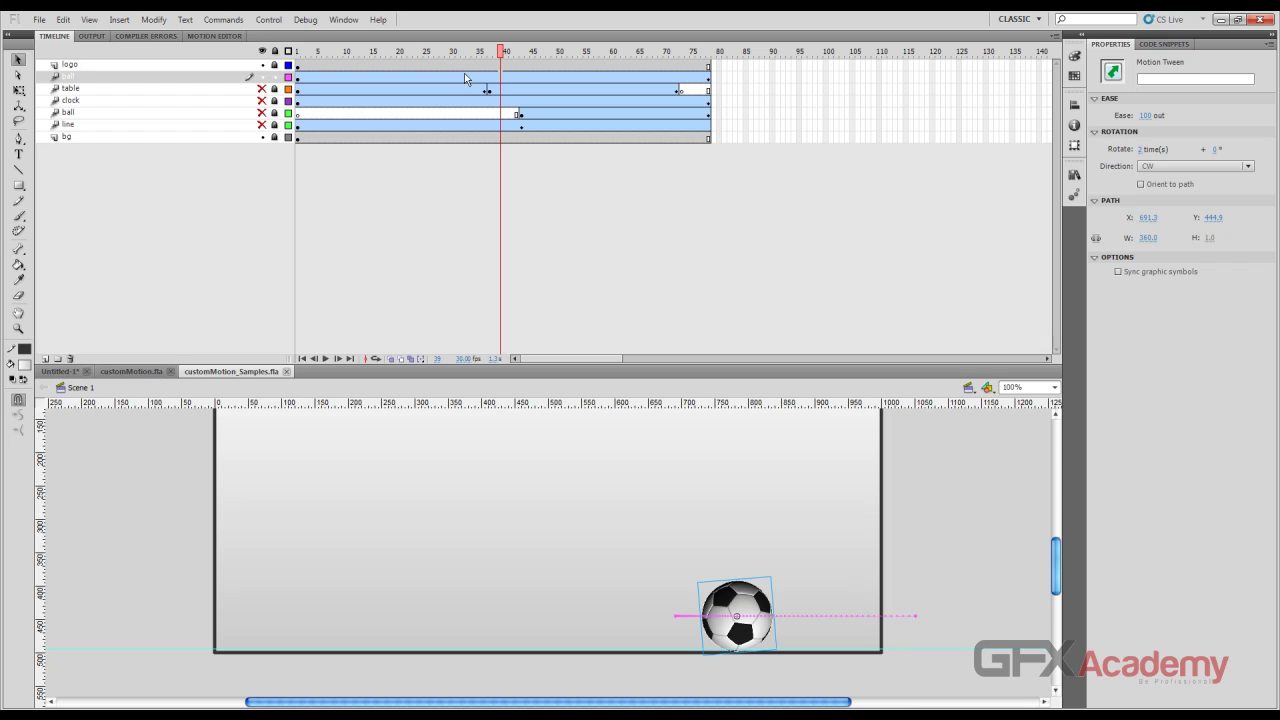
right_click(468, 78)
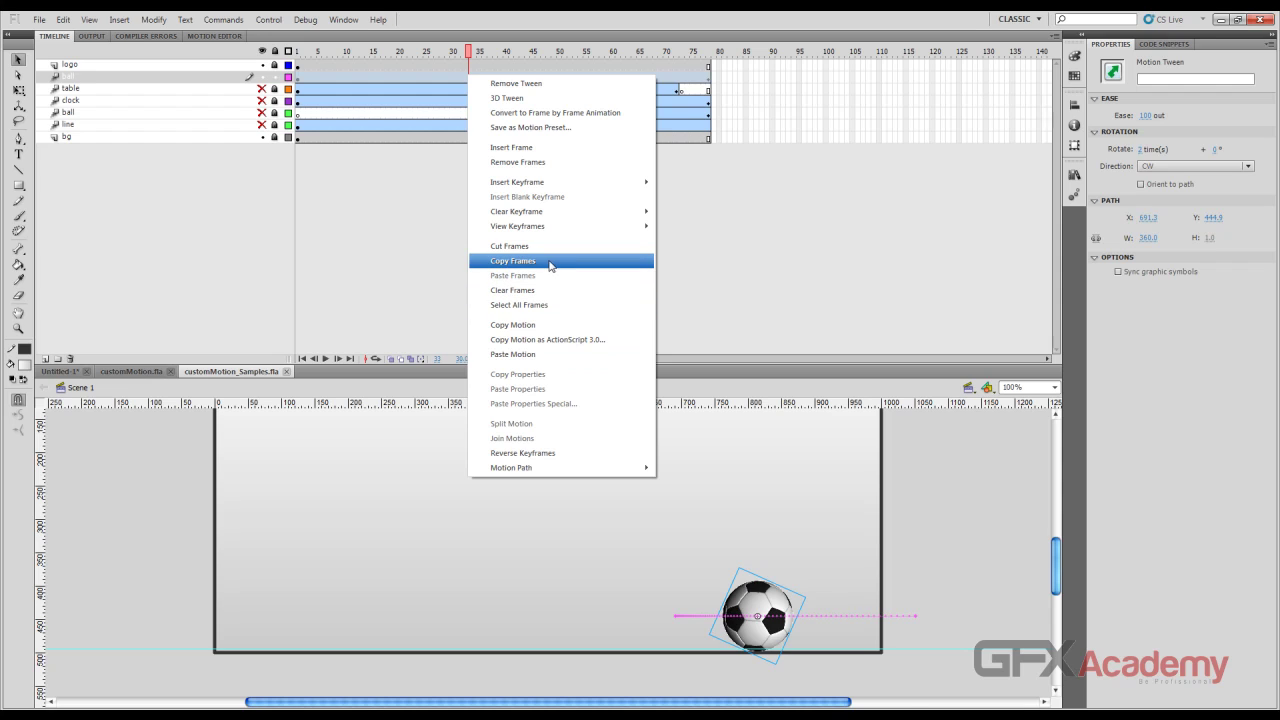
click(576, 134)
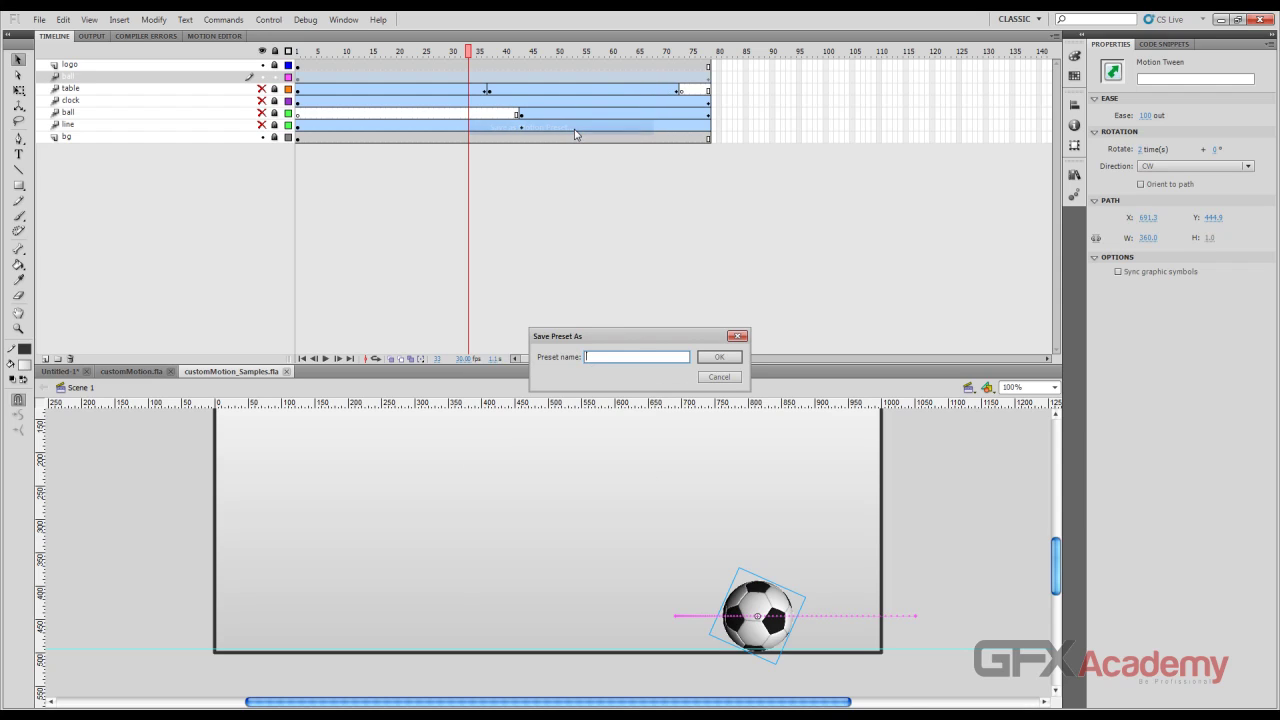
drag(597, 337, 584, 238)
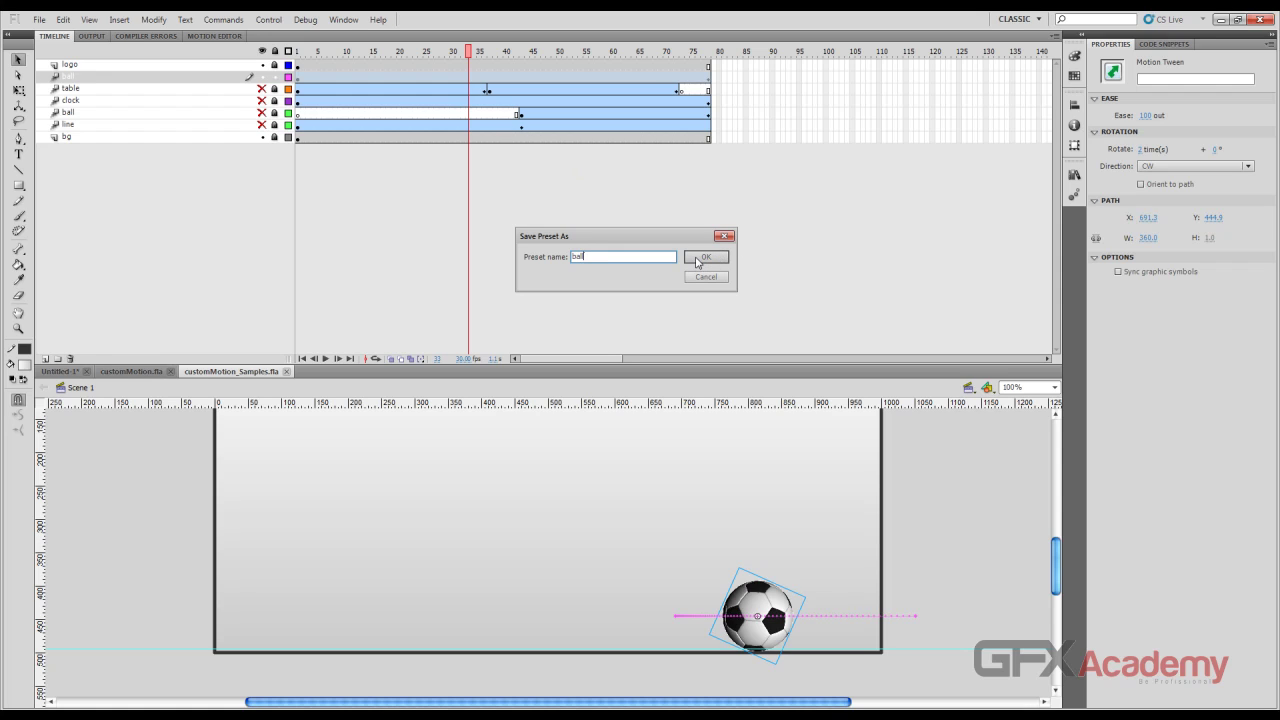
click(703, 258)
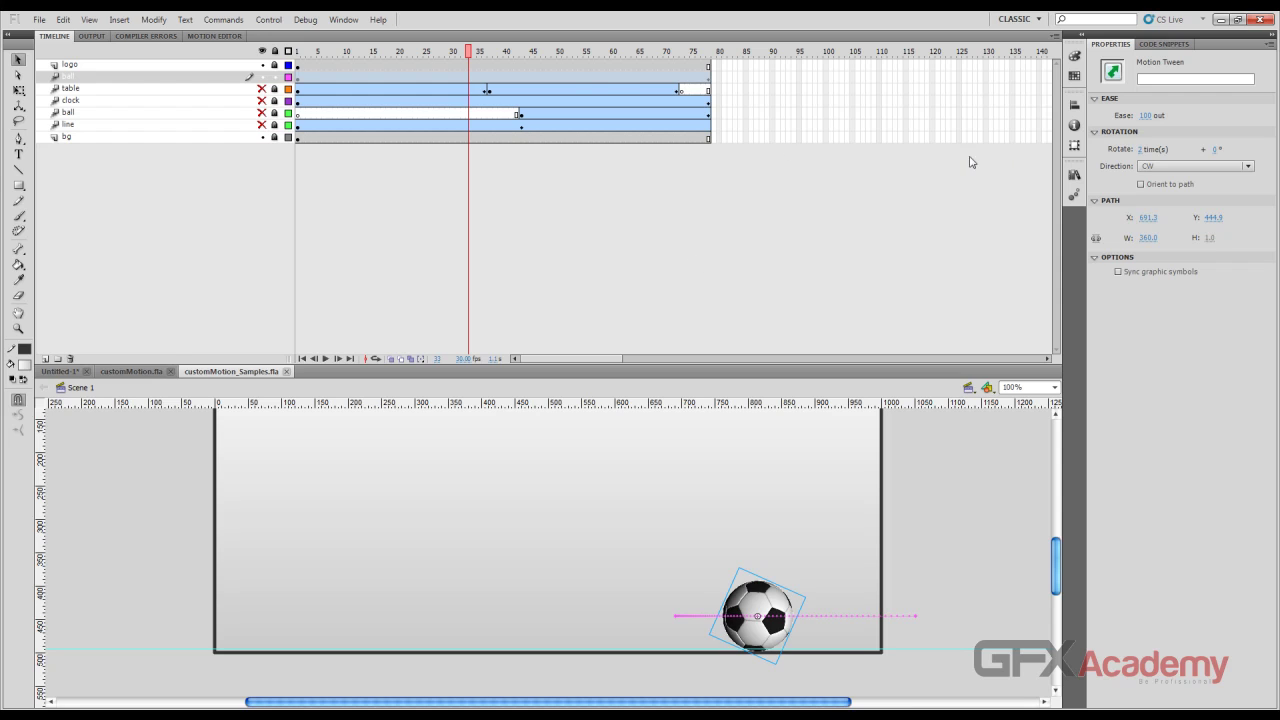
Open the Motion Presets and look at the ball preset in the Custom Presets folder
click(345, 20)
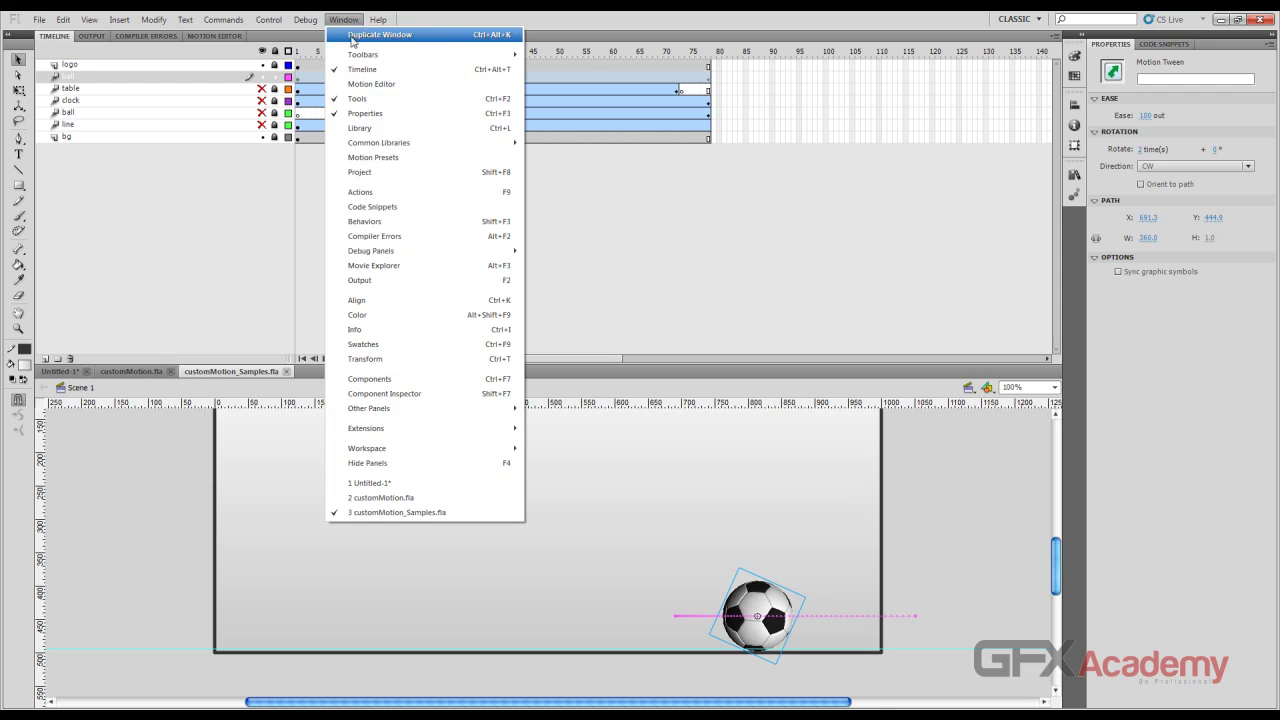
click(428, 162)
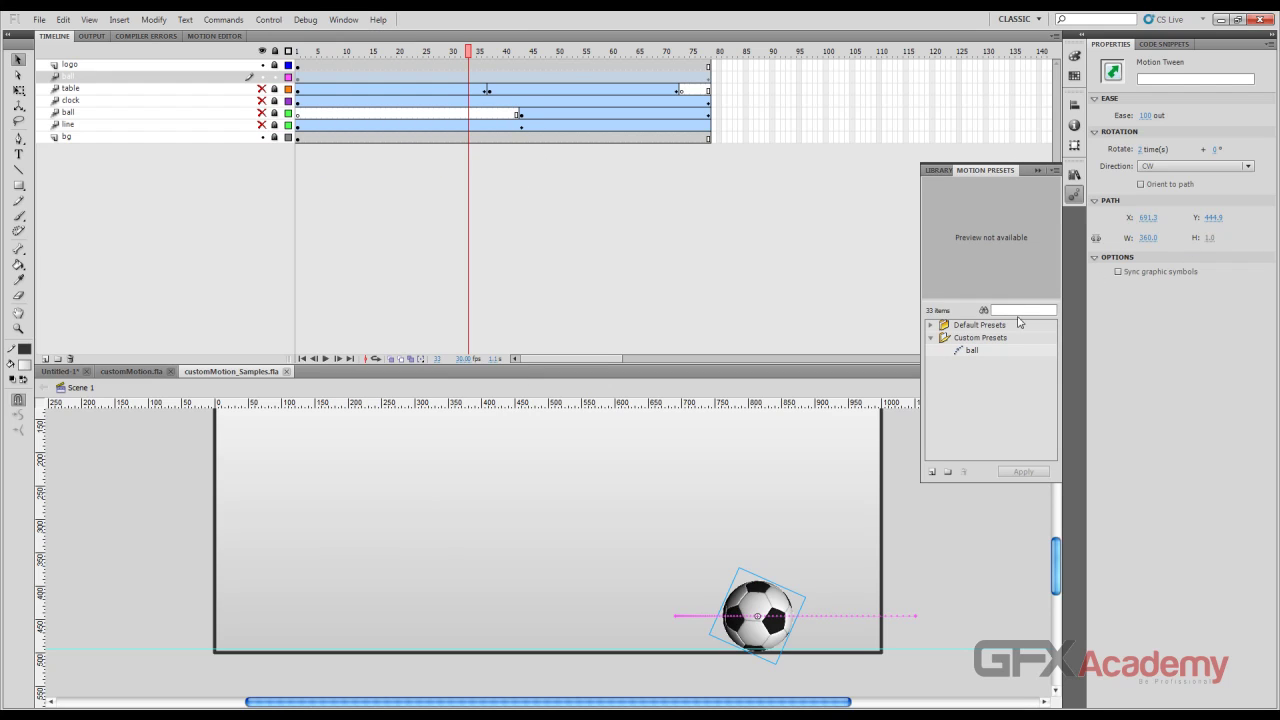
click(932, 326)
click(932, 326)
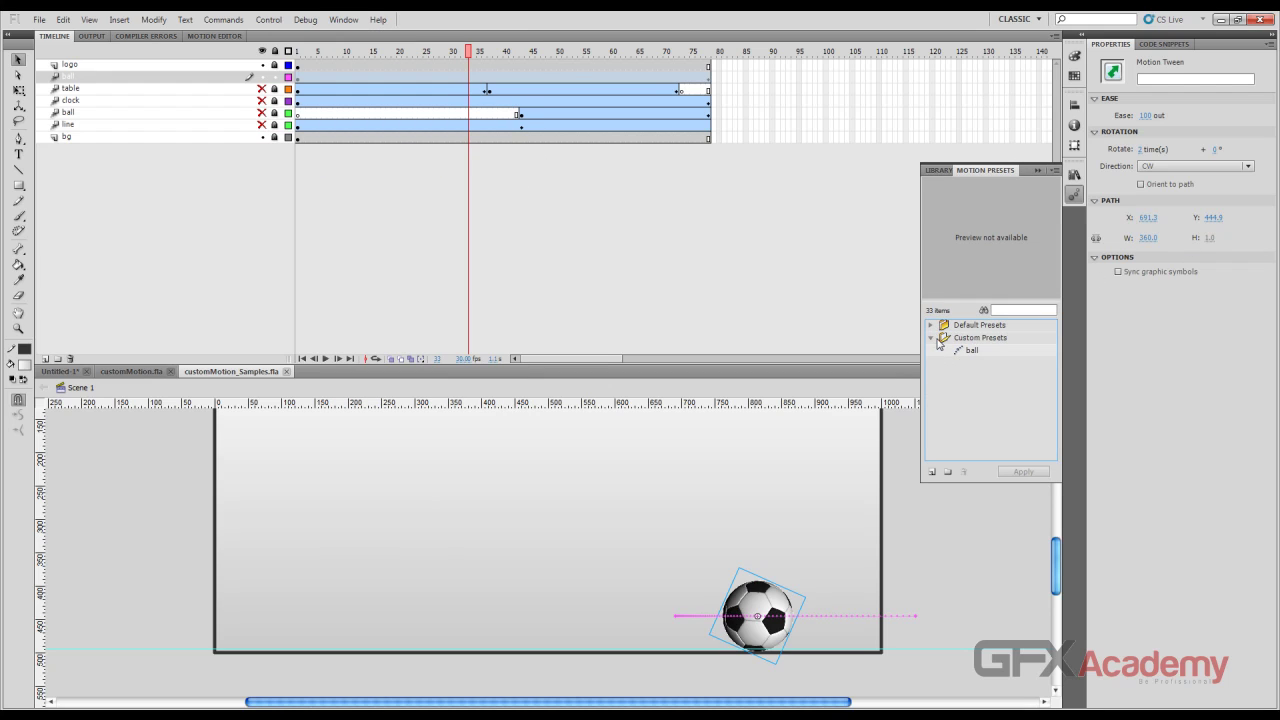
click(932, 338)
click(933, 338)
click(960, 352)
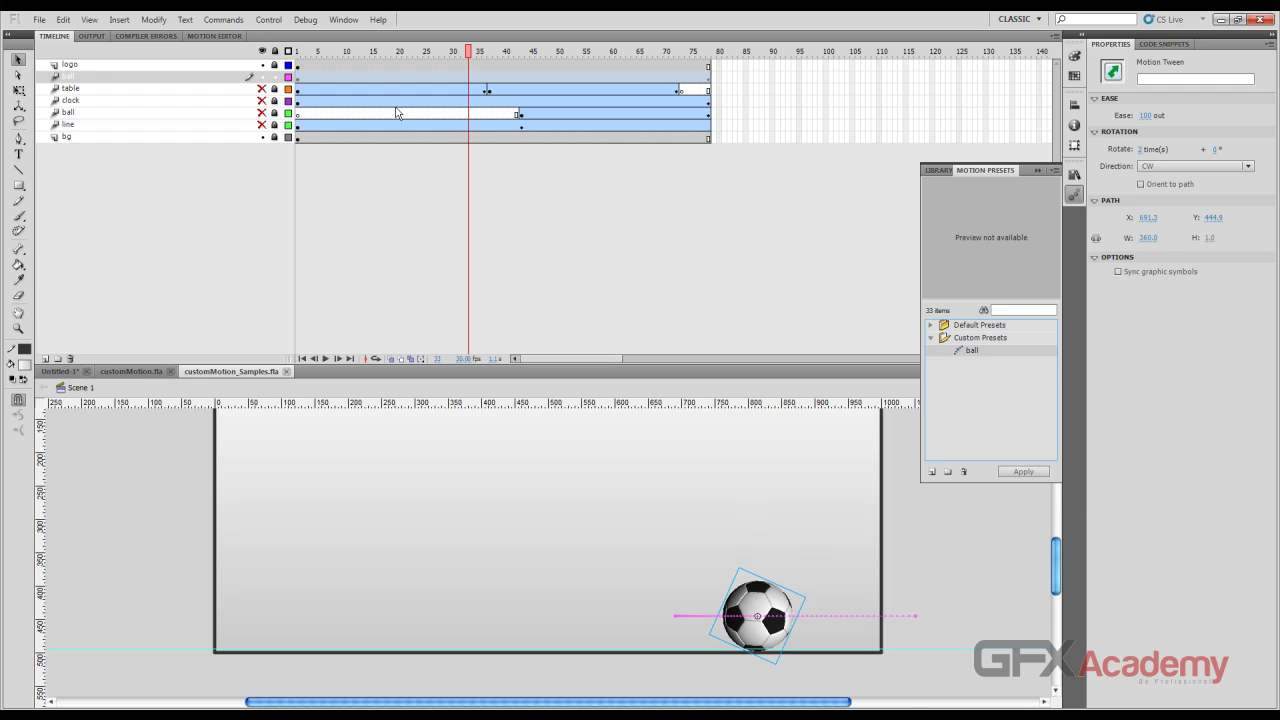
Show and unlock the table, clock, lower ball and line layers, and save the table's first tween as motion preset "table"
drag(265, 86, 277, 125)
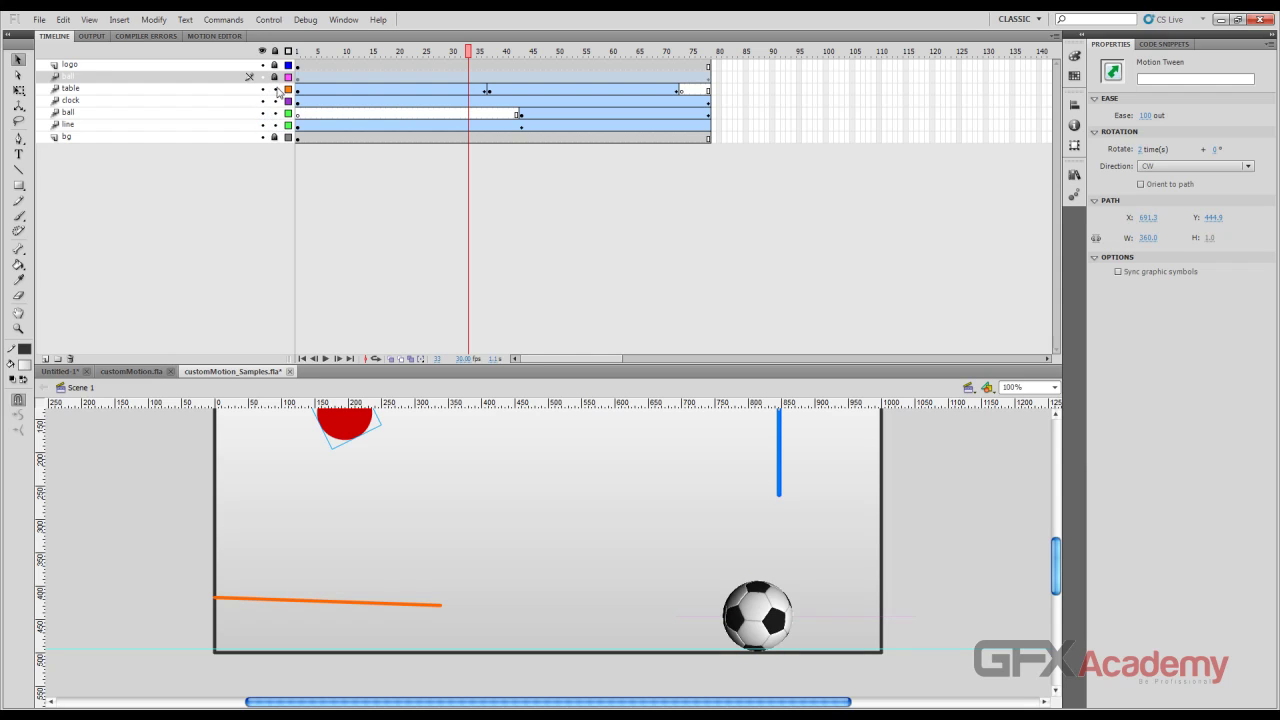
click(324, 91)
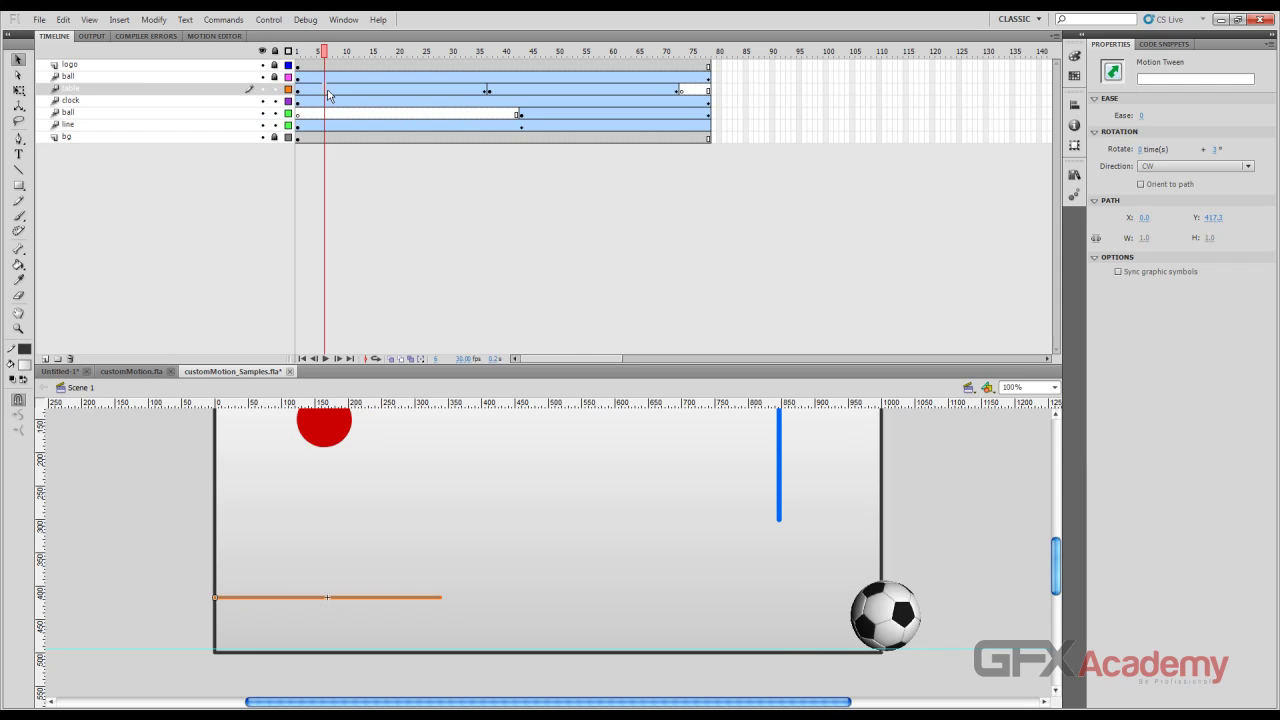
right_click(329, 94)
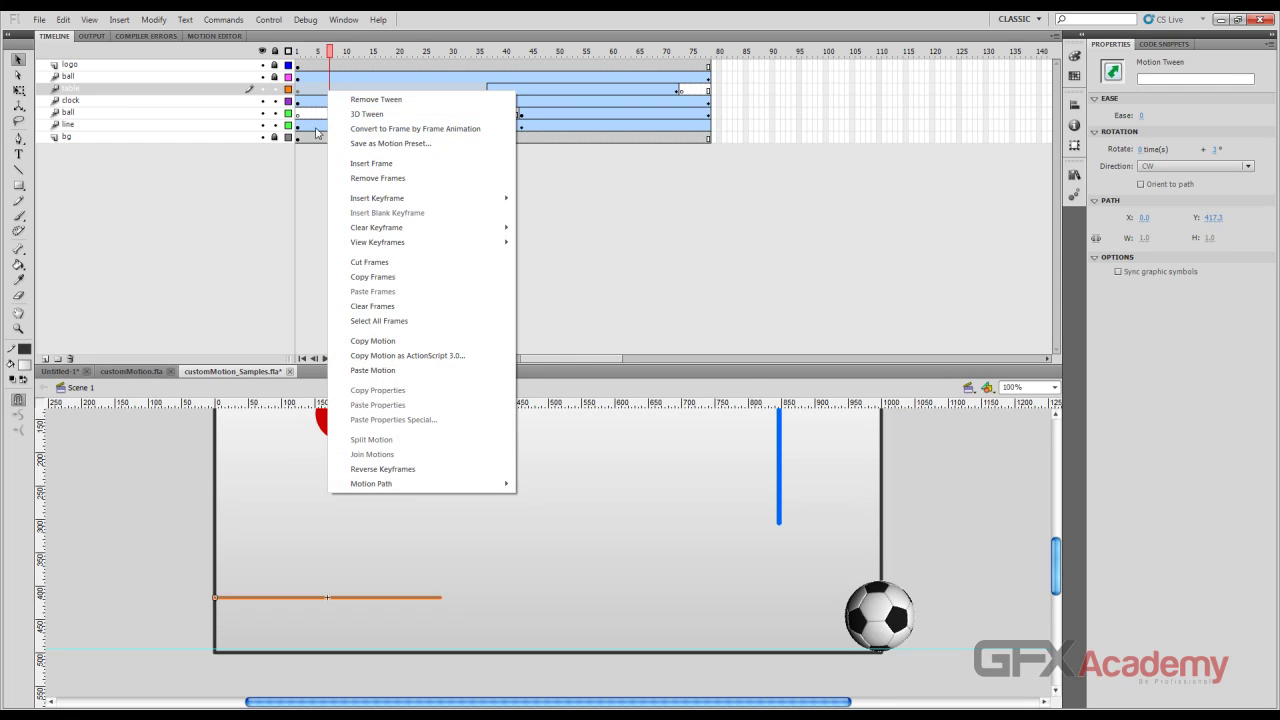
click(390, 143)
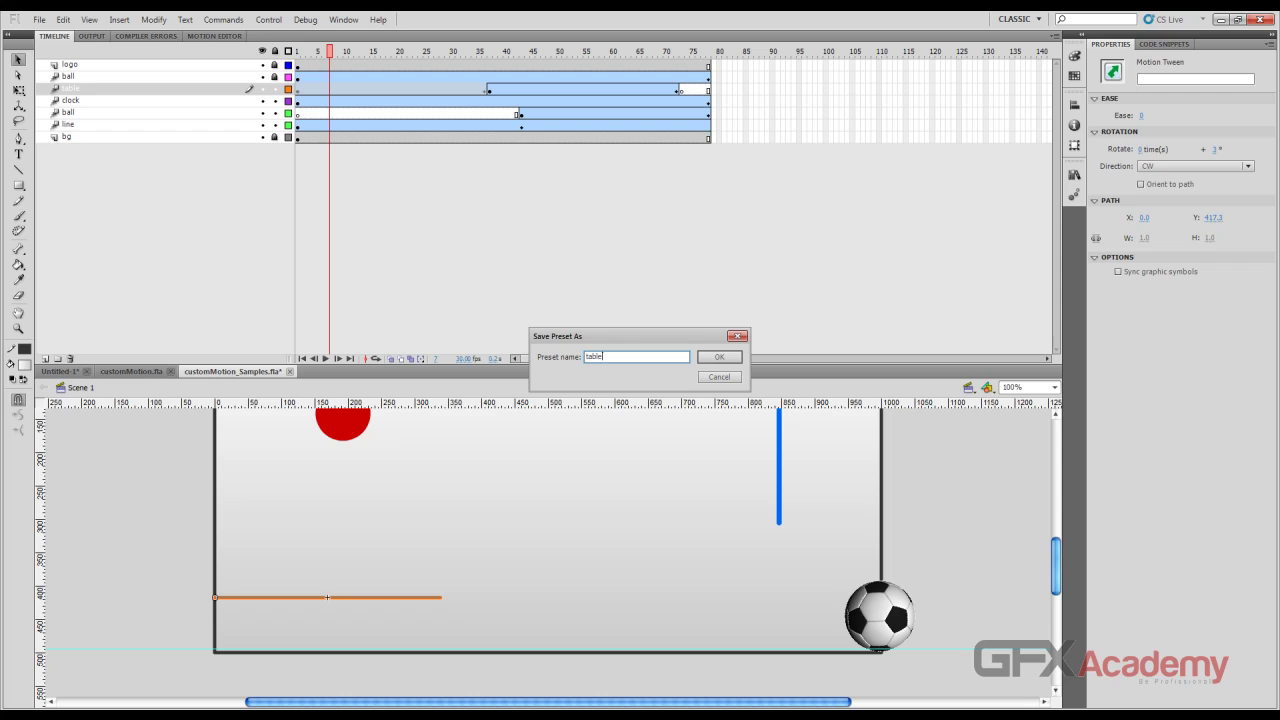
key(Return)
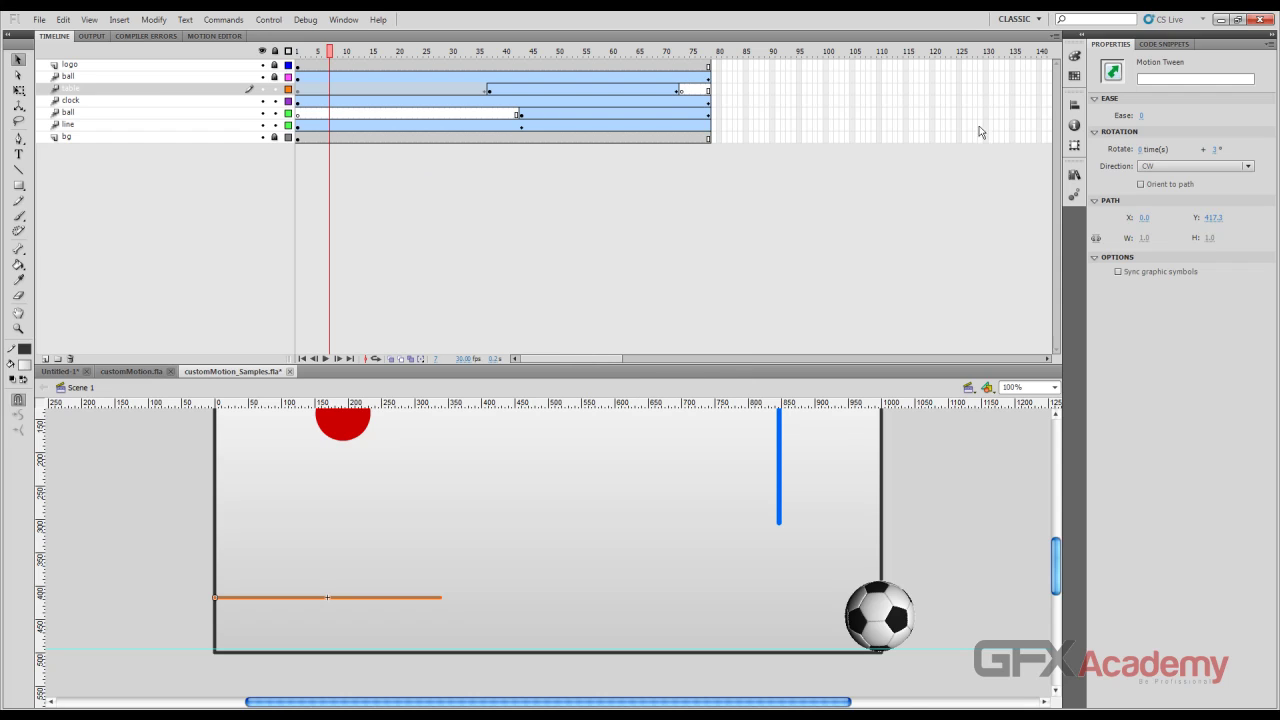
Check the saved table preset among the custom motion presets and collapse the Custom Presets folder
click(1074, 174)
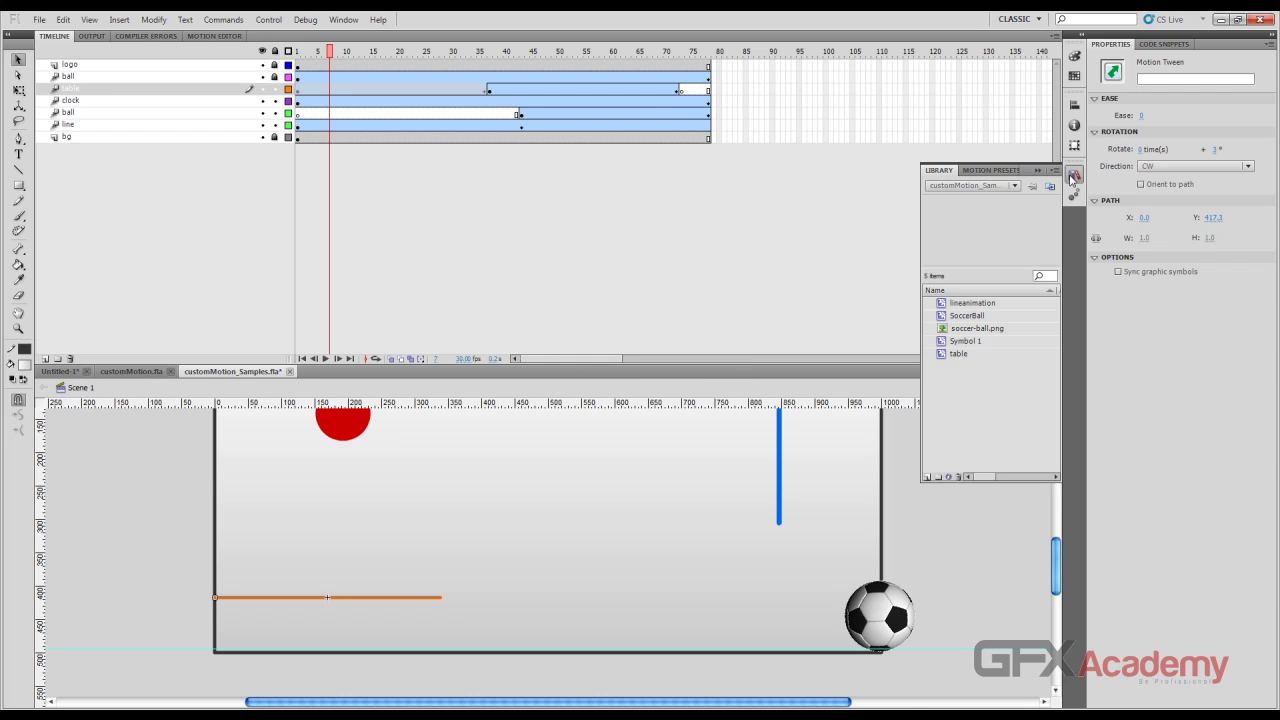
click(980, 172)
click(972, 365)
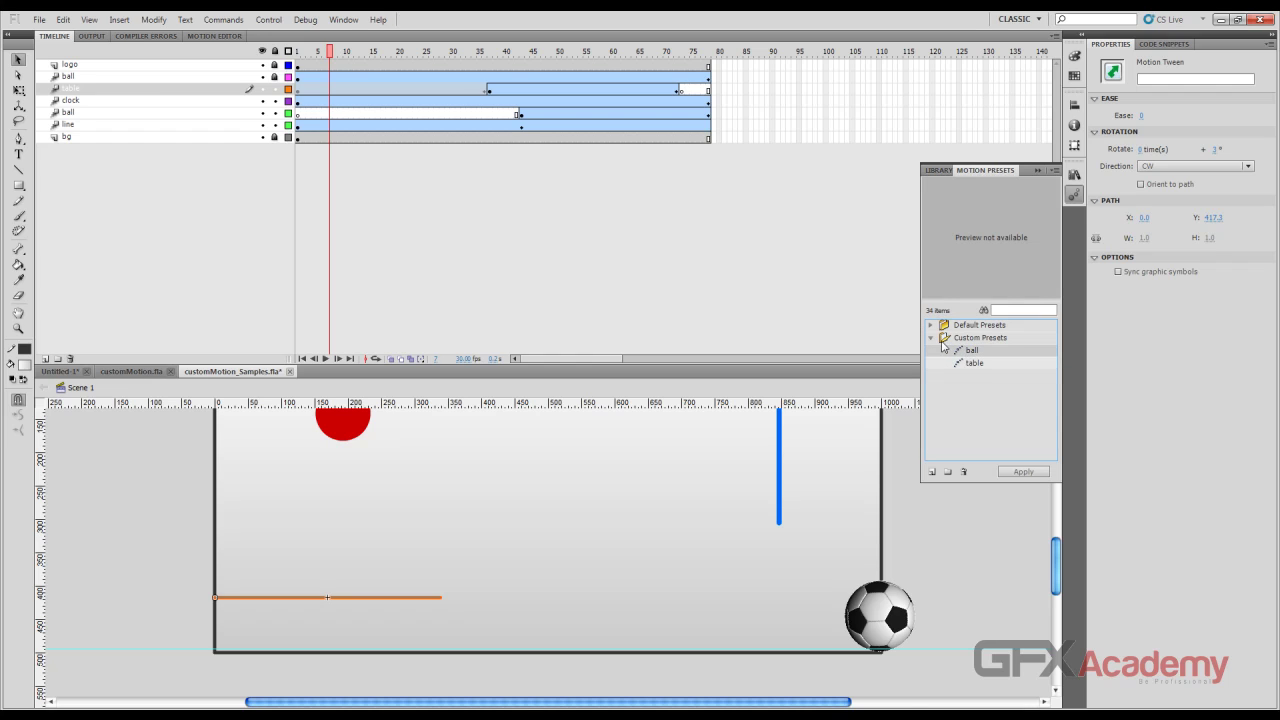
click(931, 338)
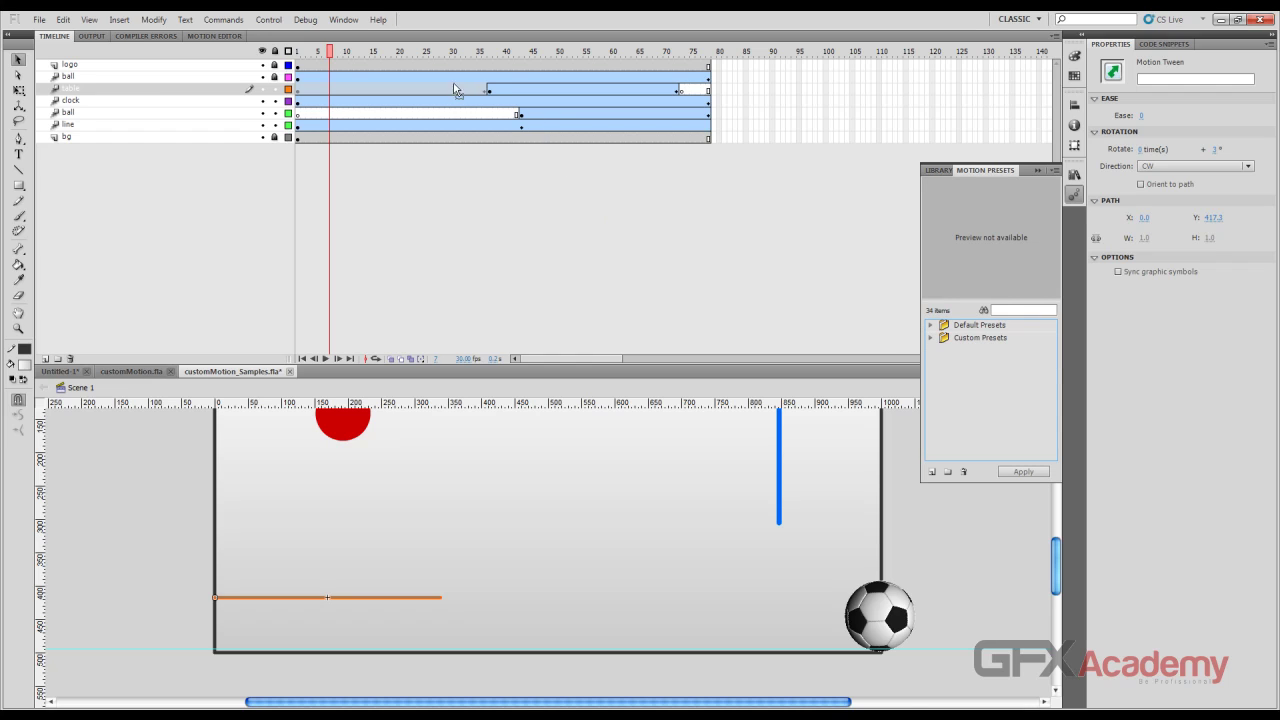
Shrink the timeline area and bring the whole stage into view
click(394, 87)
right_click(421, 89)
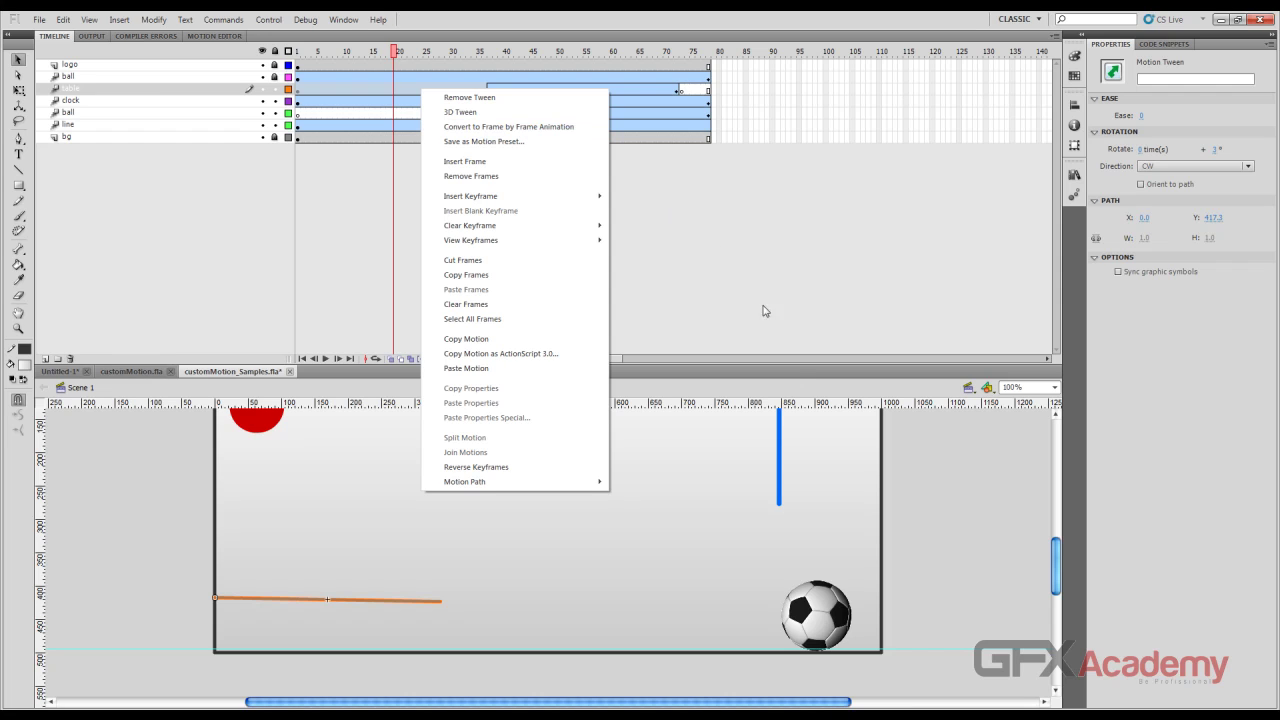
click(925, 405)
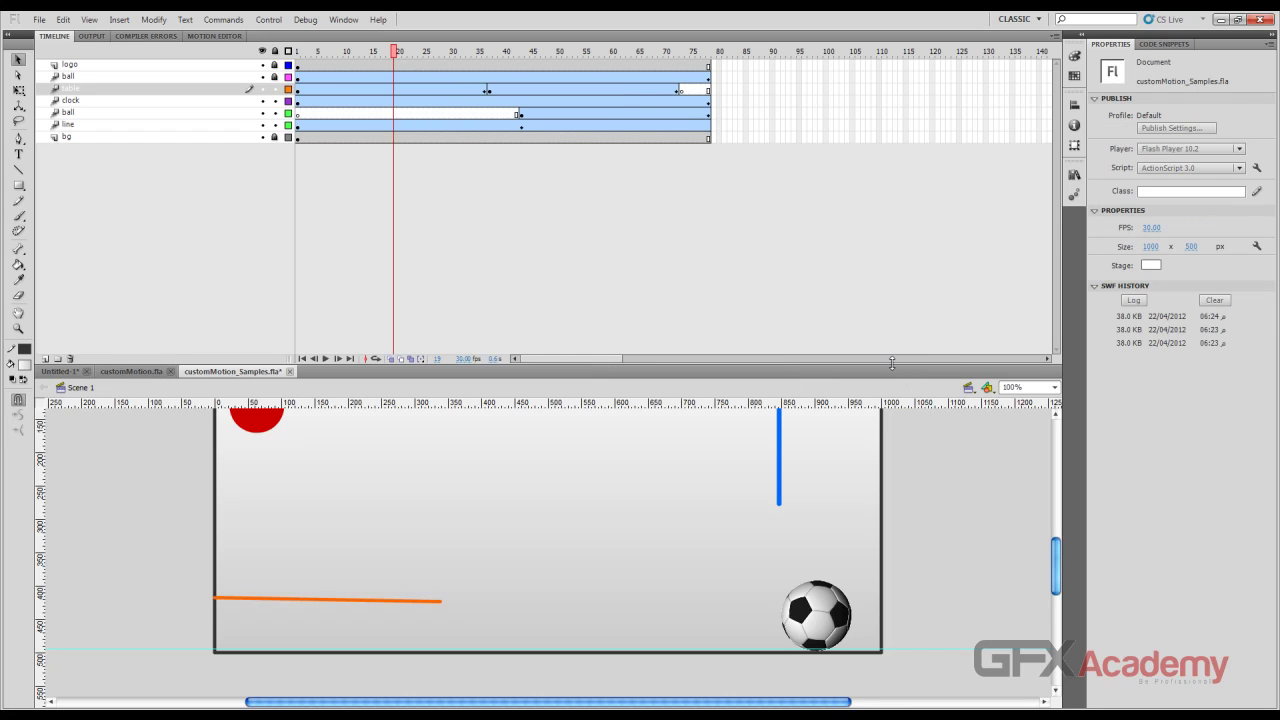
drag(891, 363, 880, 196)
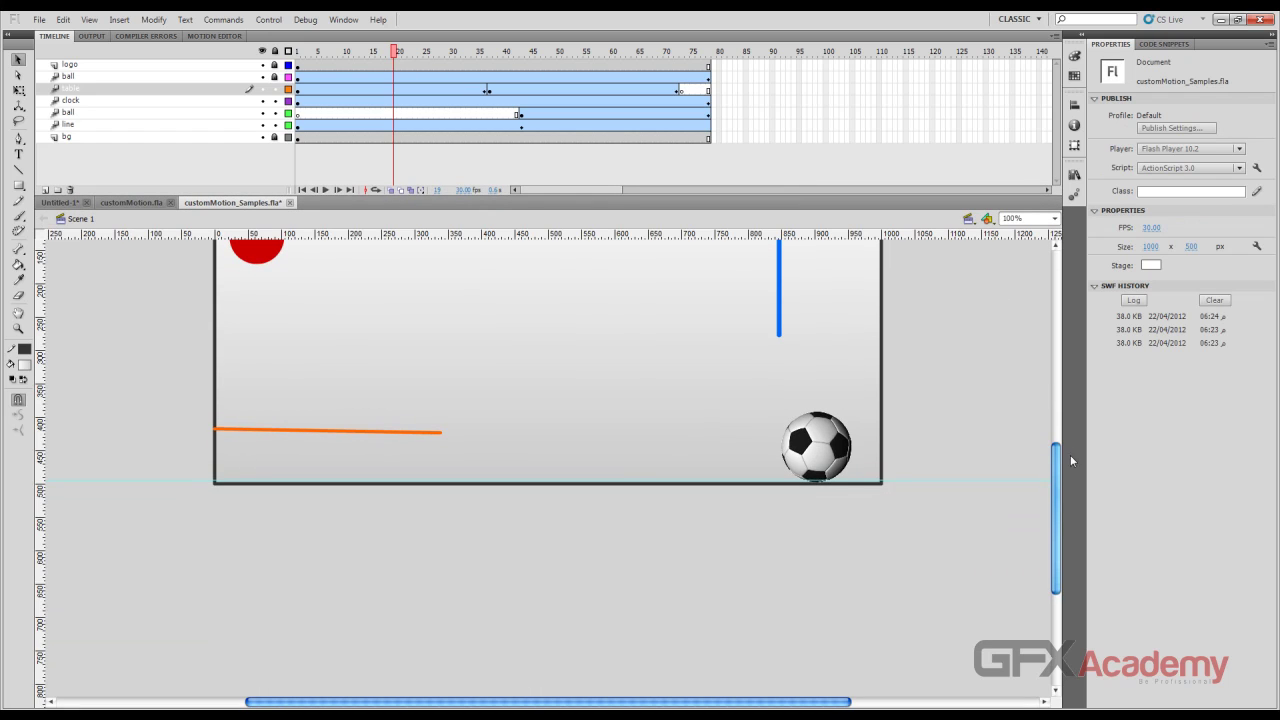
drag(1058, 470, 1058, 433)
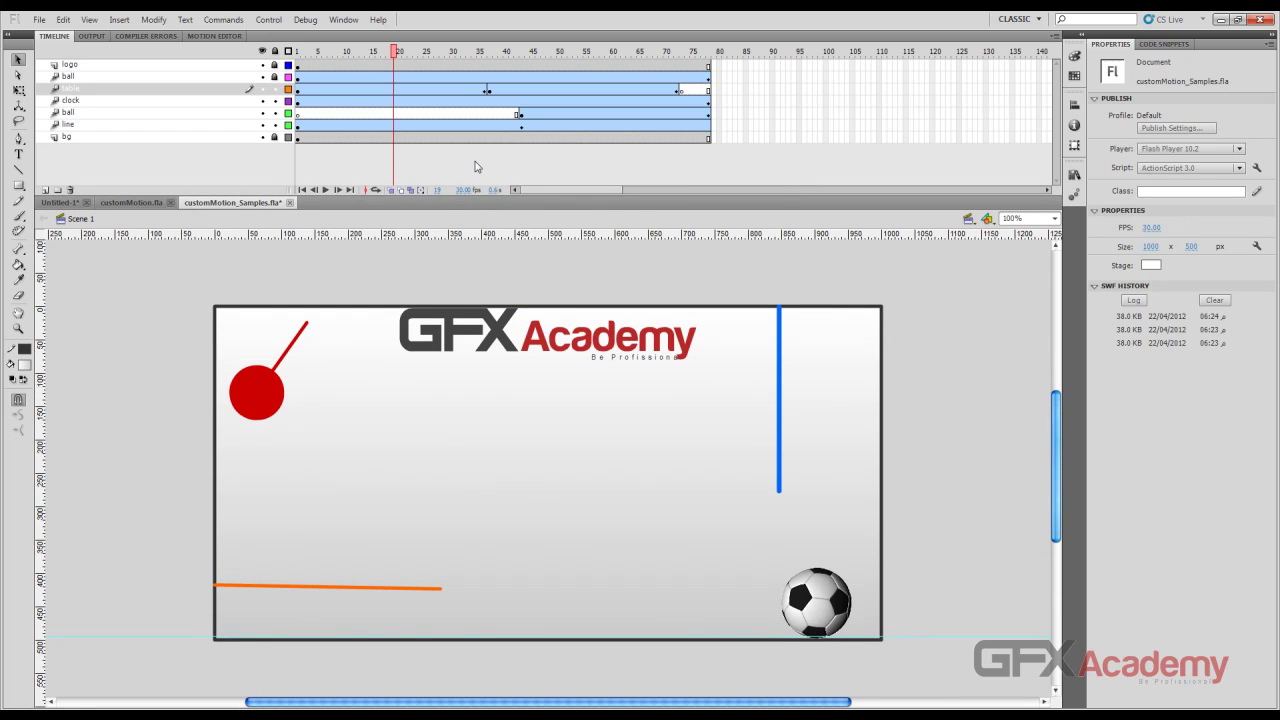
Convert the table layer's first tween to frame-by-frame animation and scrub the timeline through to the end
right_click(398, 93)
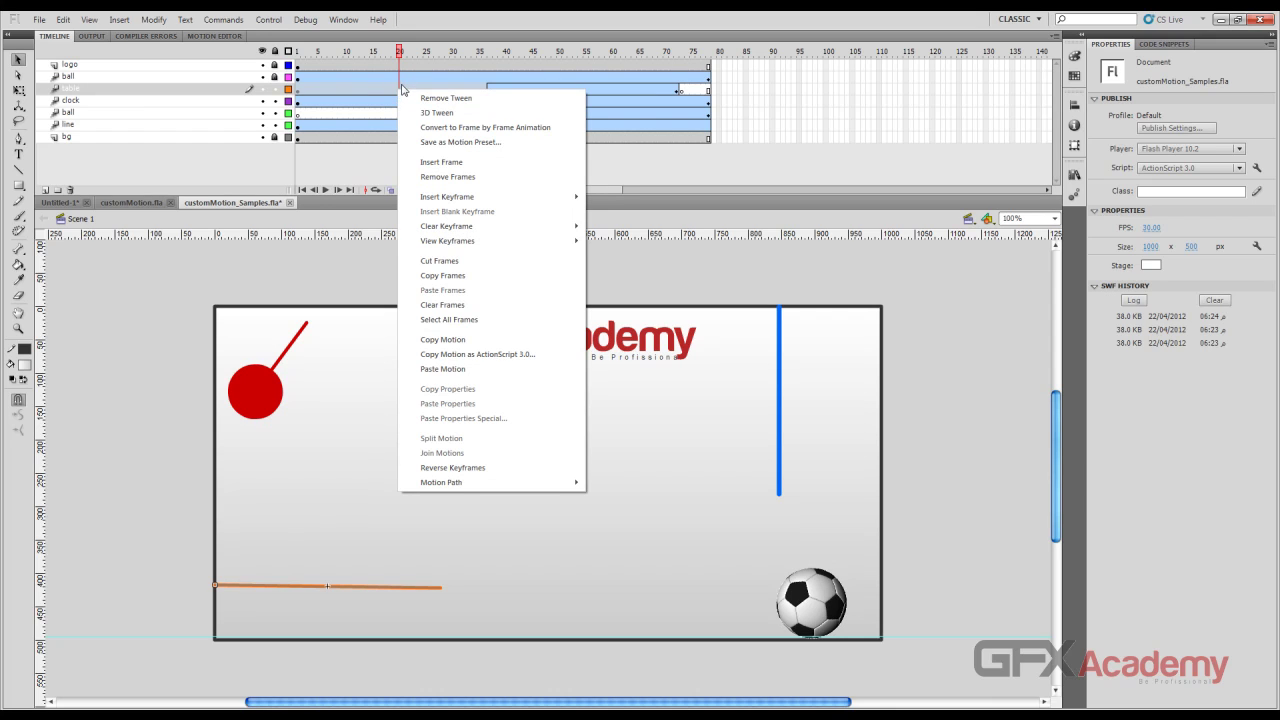
click(492, 128)
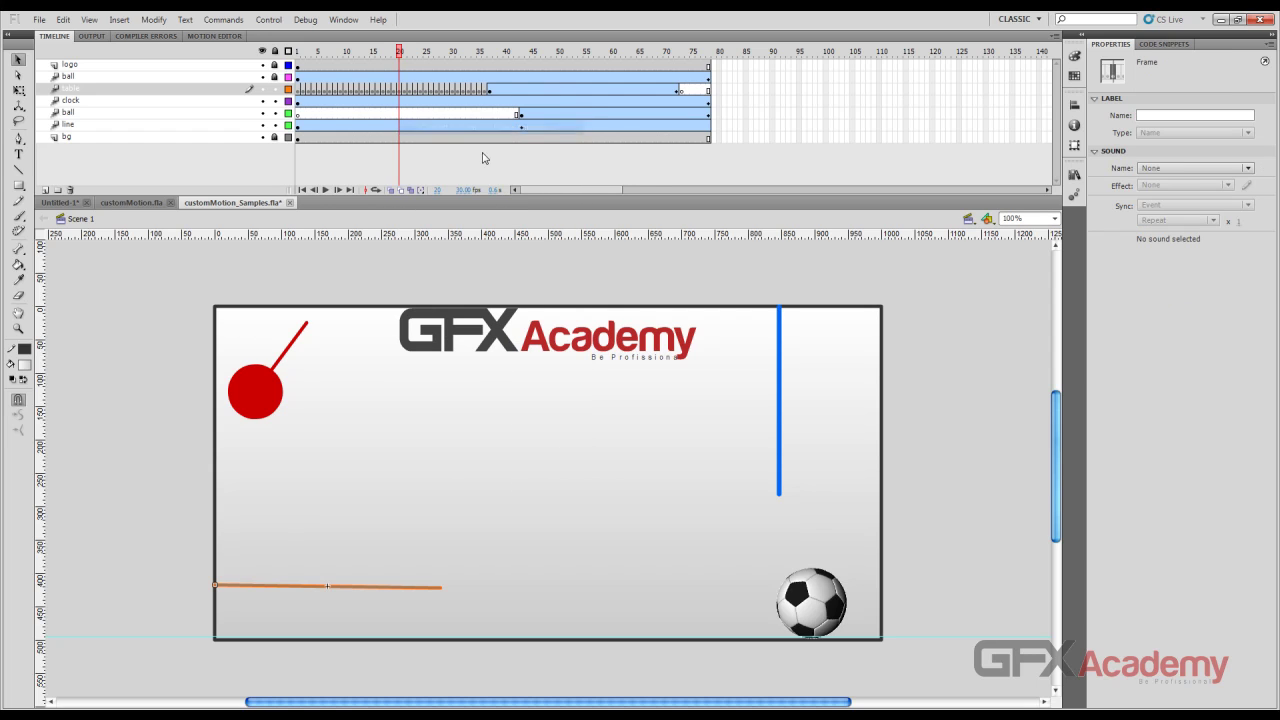
drag(400, 50, 471, 72)
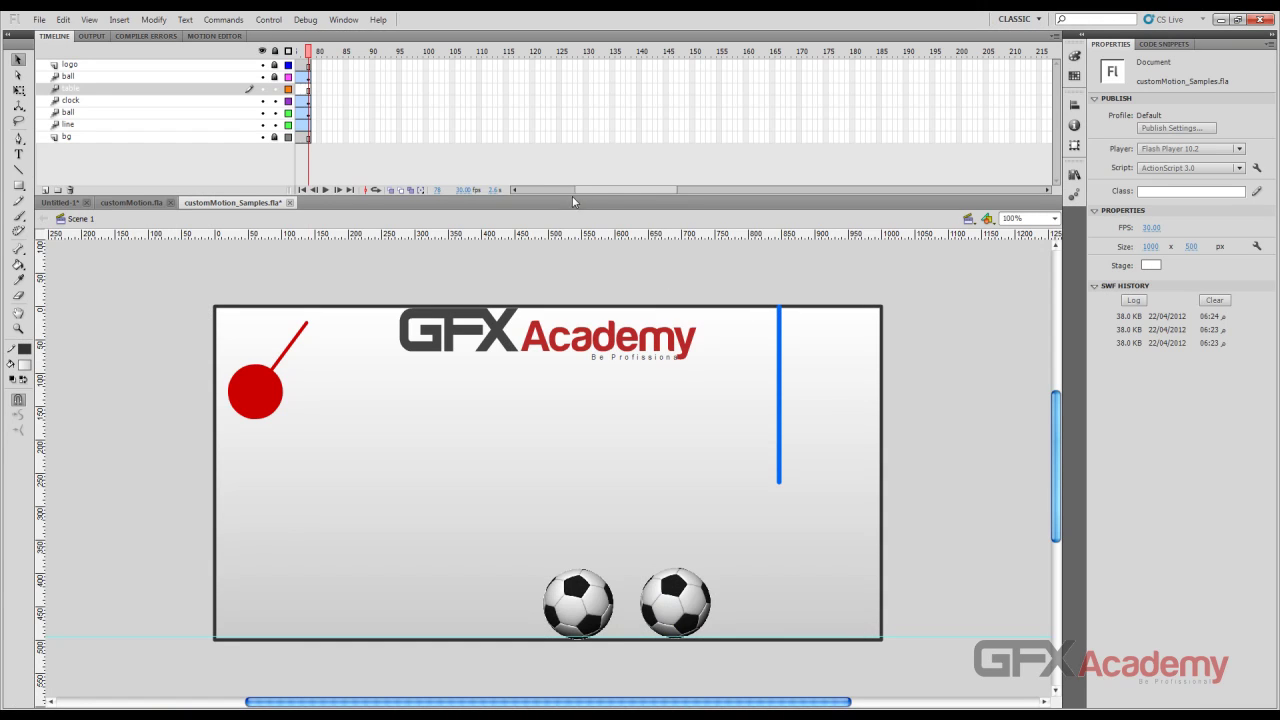
drag(577, 189, 522, 189)
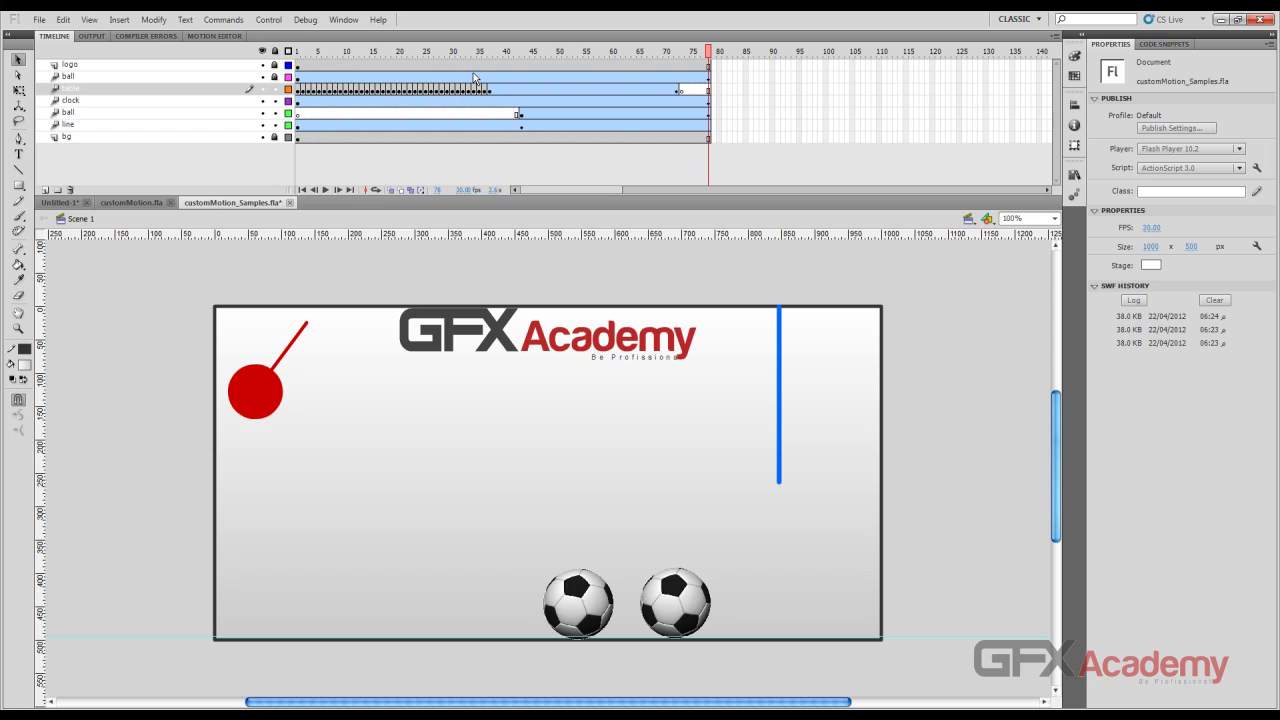
Copy the clock layer's motion tween as ActionScript 3.0
click(528, 101)
right_click(530, 107)
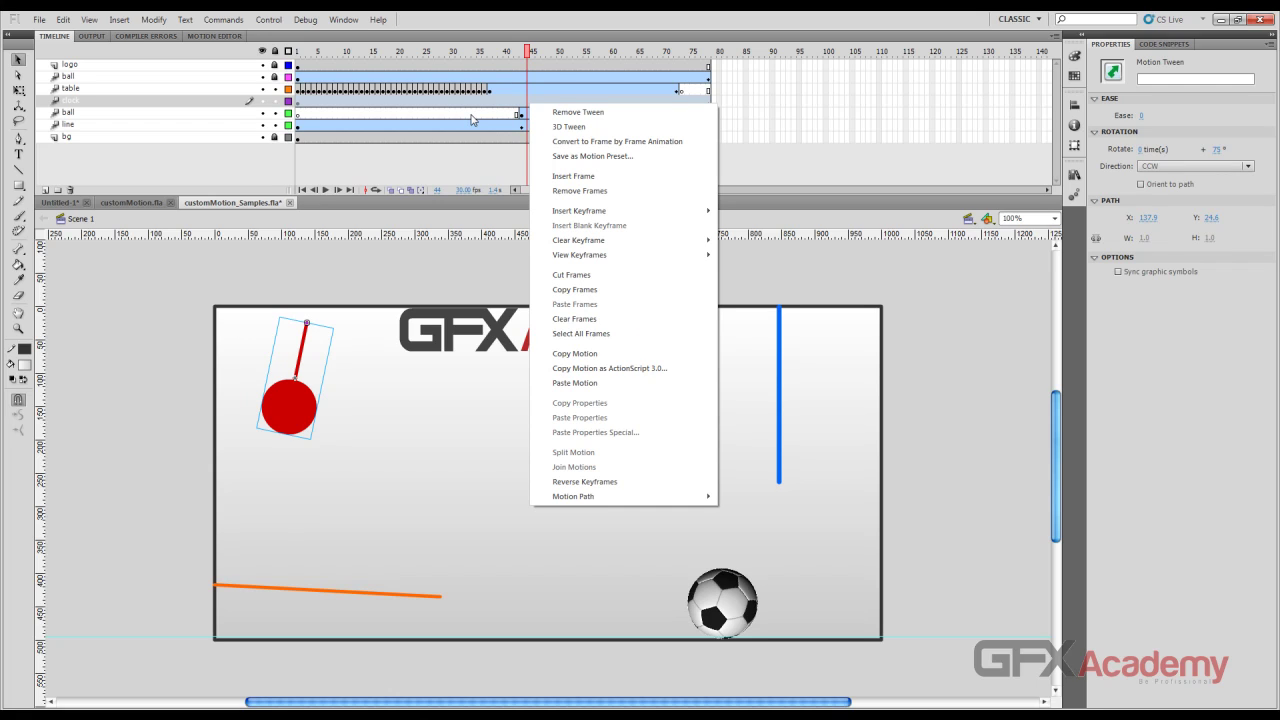
click(625, 370)
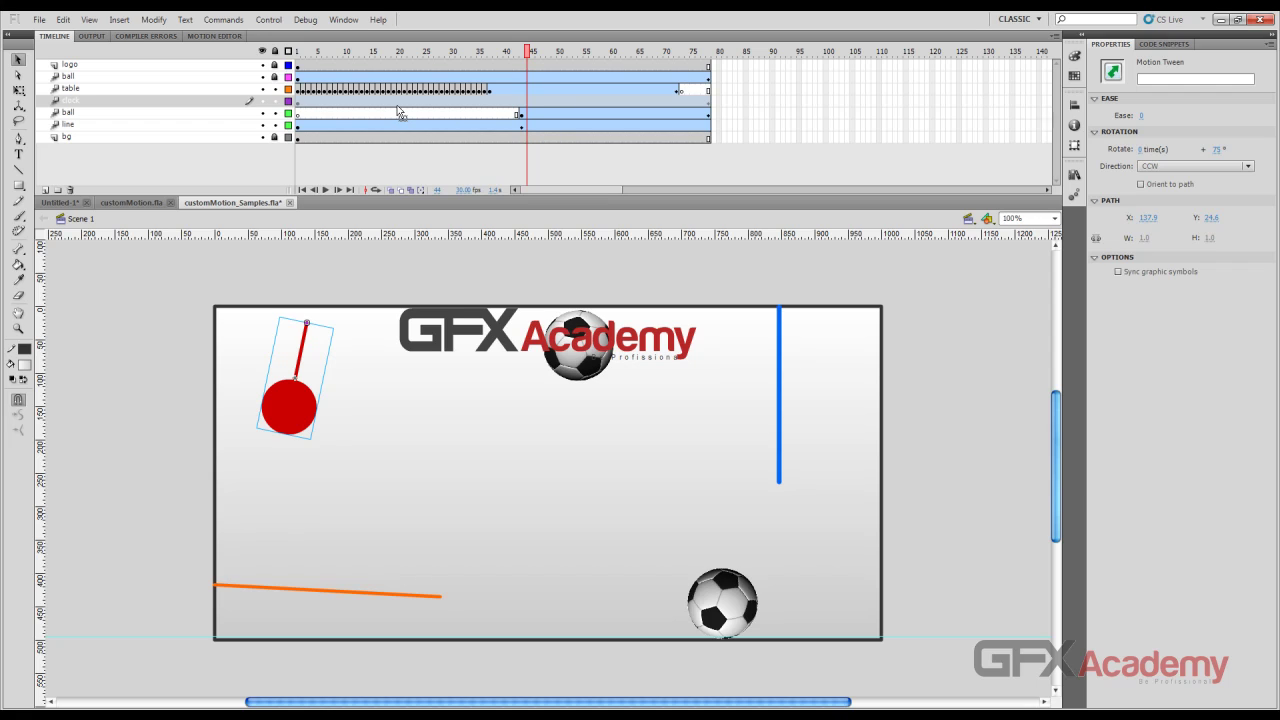
Open the Actions panel for frame 1 of the lower ball layer, inspect the current selection entry, and close the panel
click(299, 117)
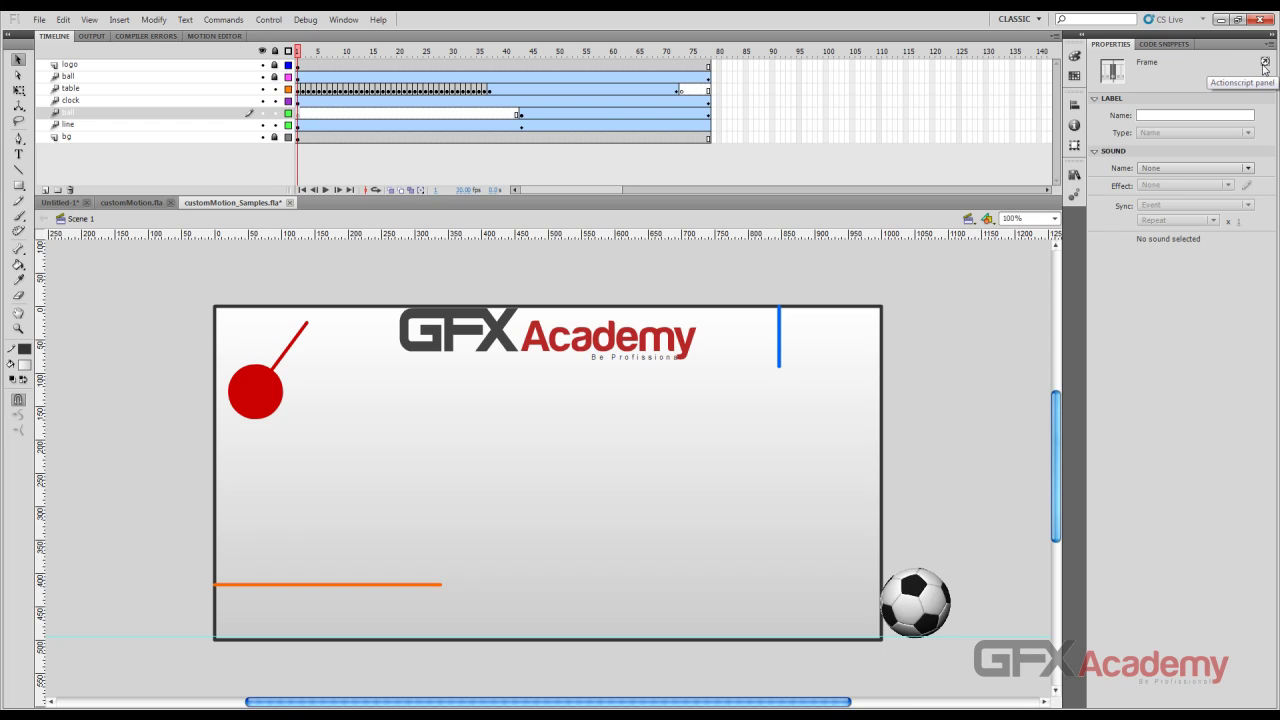
click(341, 20)
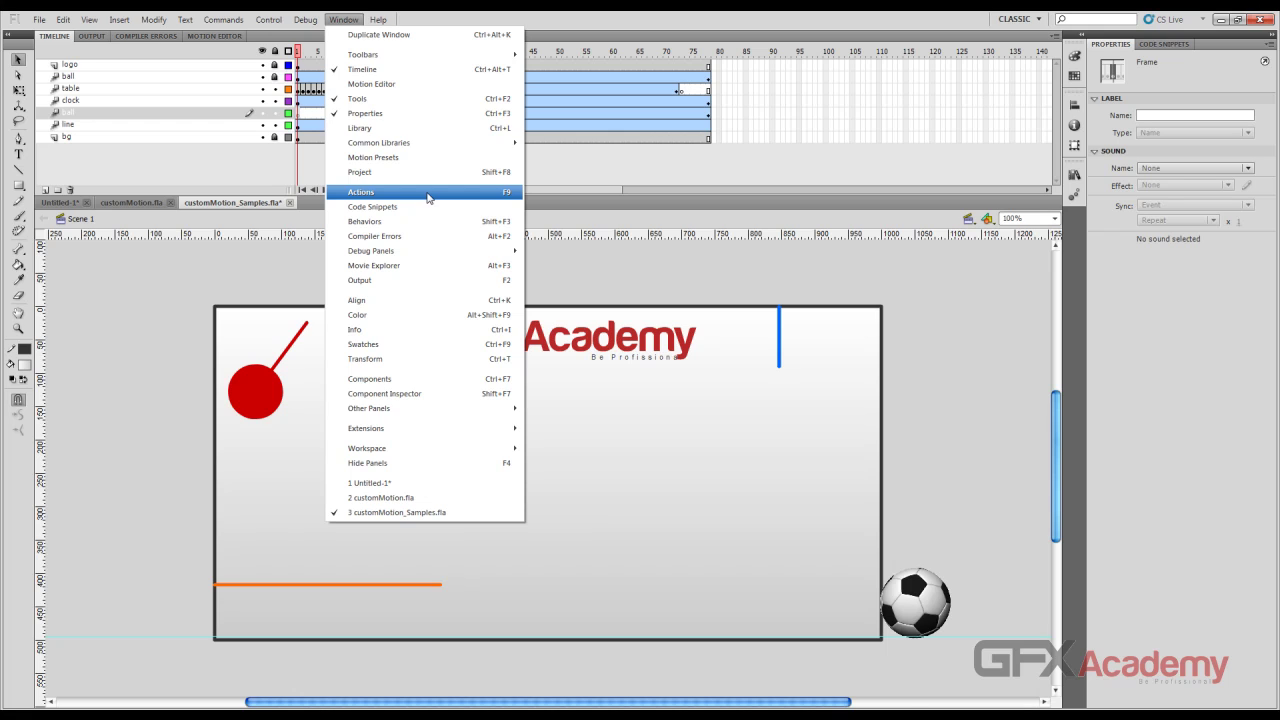
click(428, 197)
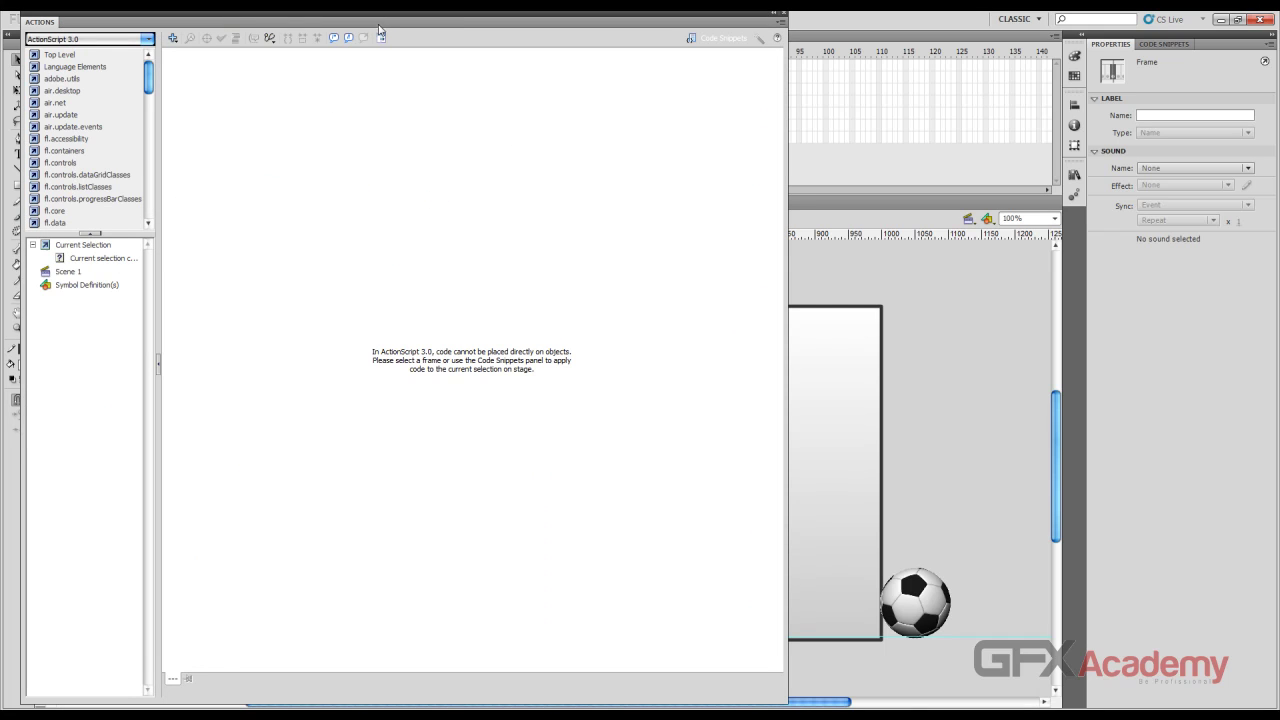
click(782, 13)
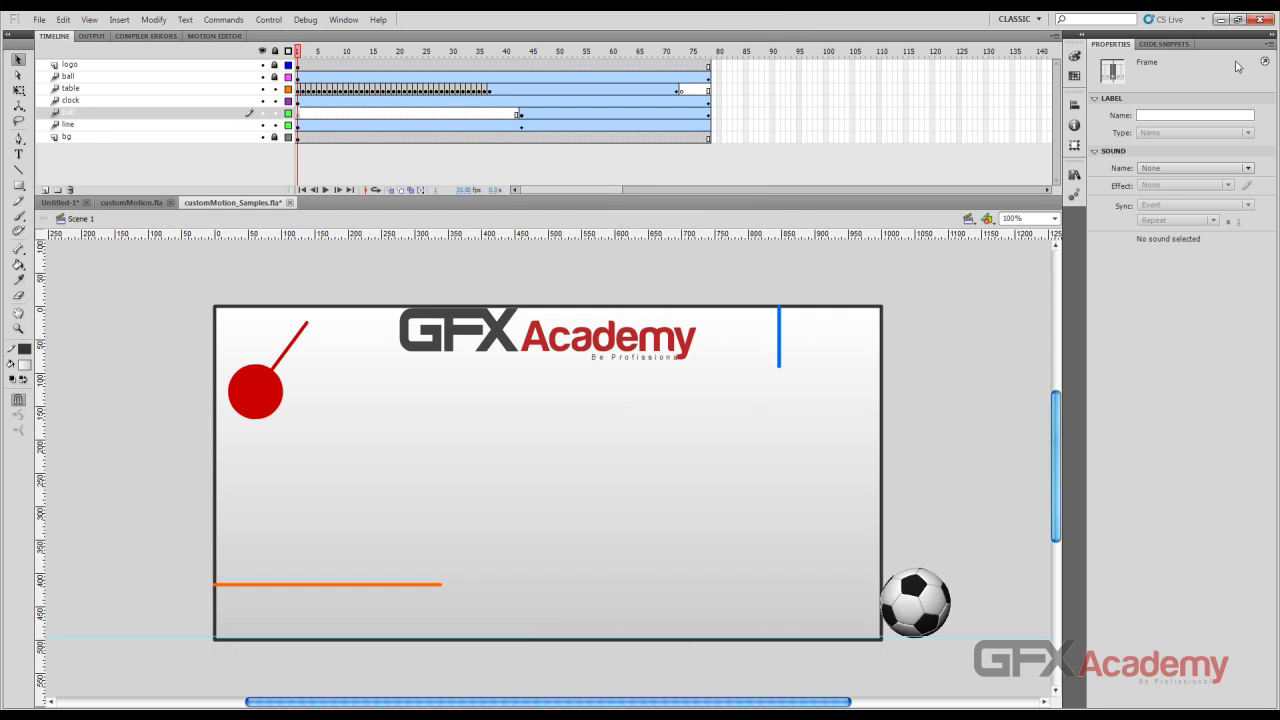
key(F9)
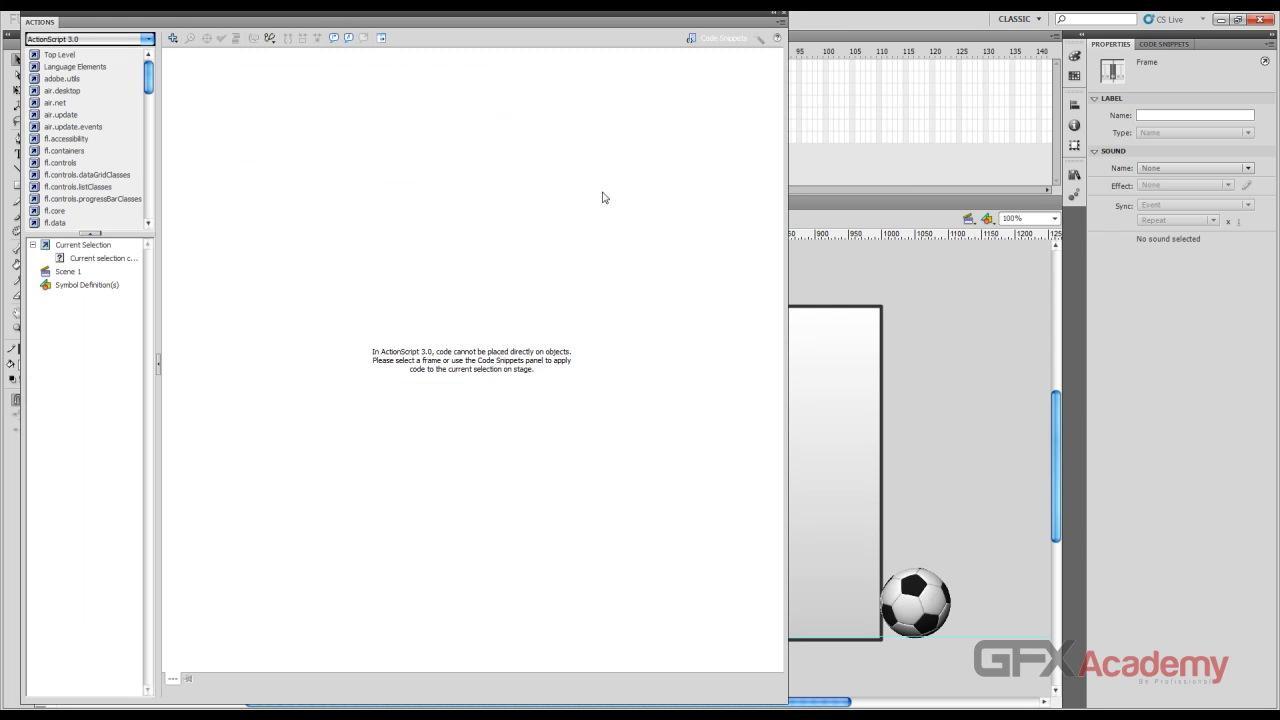
click(100, 259)
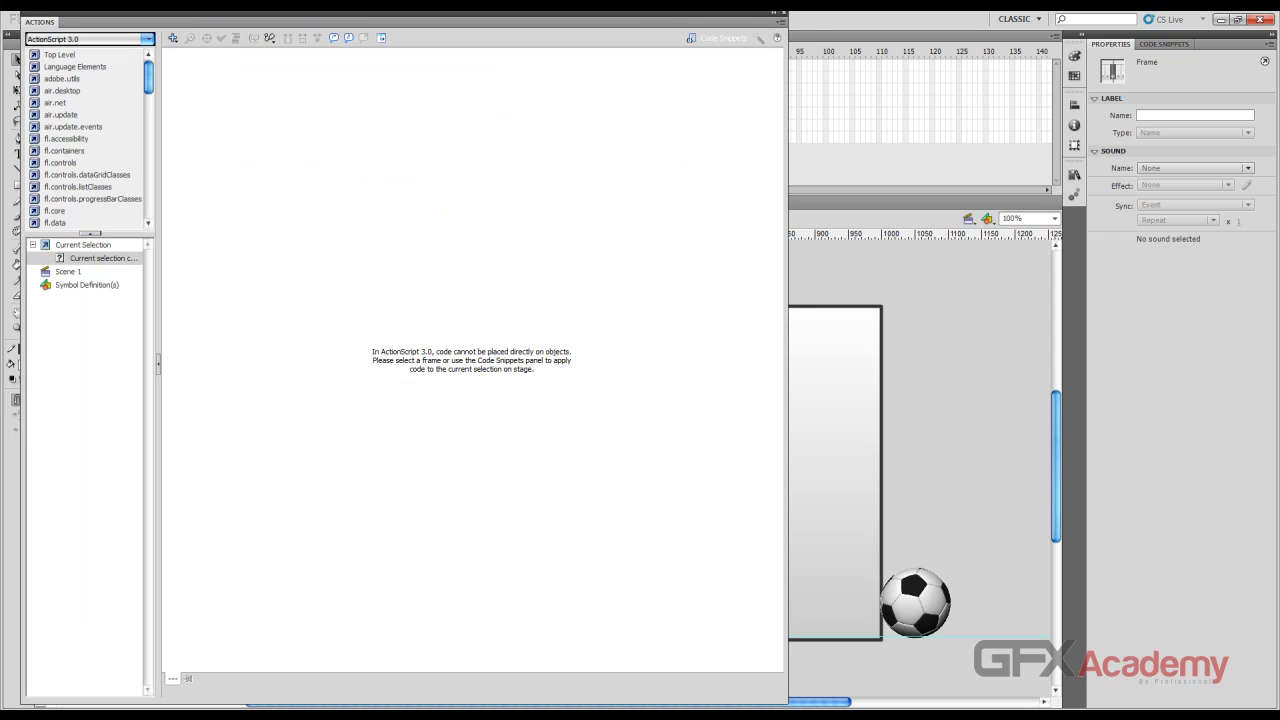
click(784, 12)
Insert a blank keyframe at frame 78 of the logo layer
click(307, 116)
right_click(307, 116)
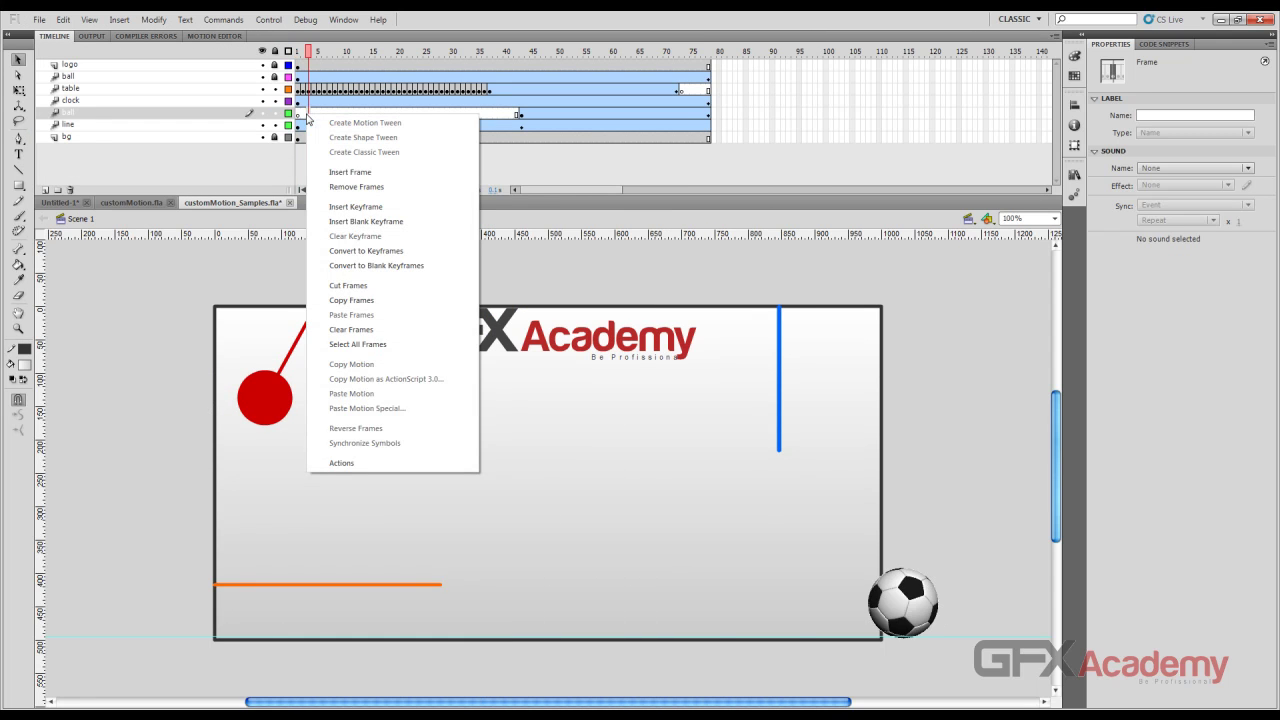
click(708, 90)
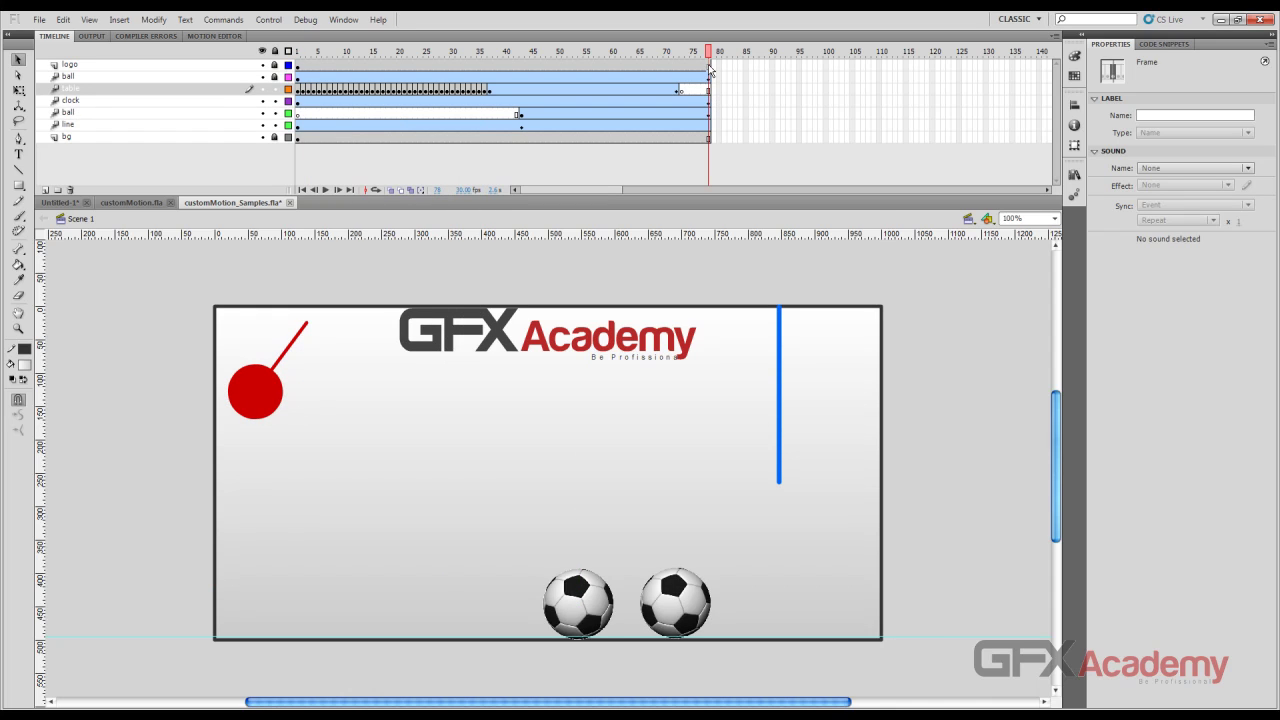
click(709, 66)
right_click(709, 68)
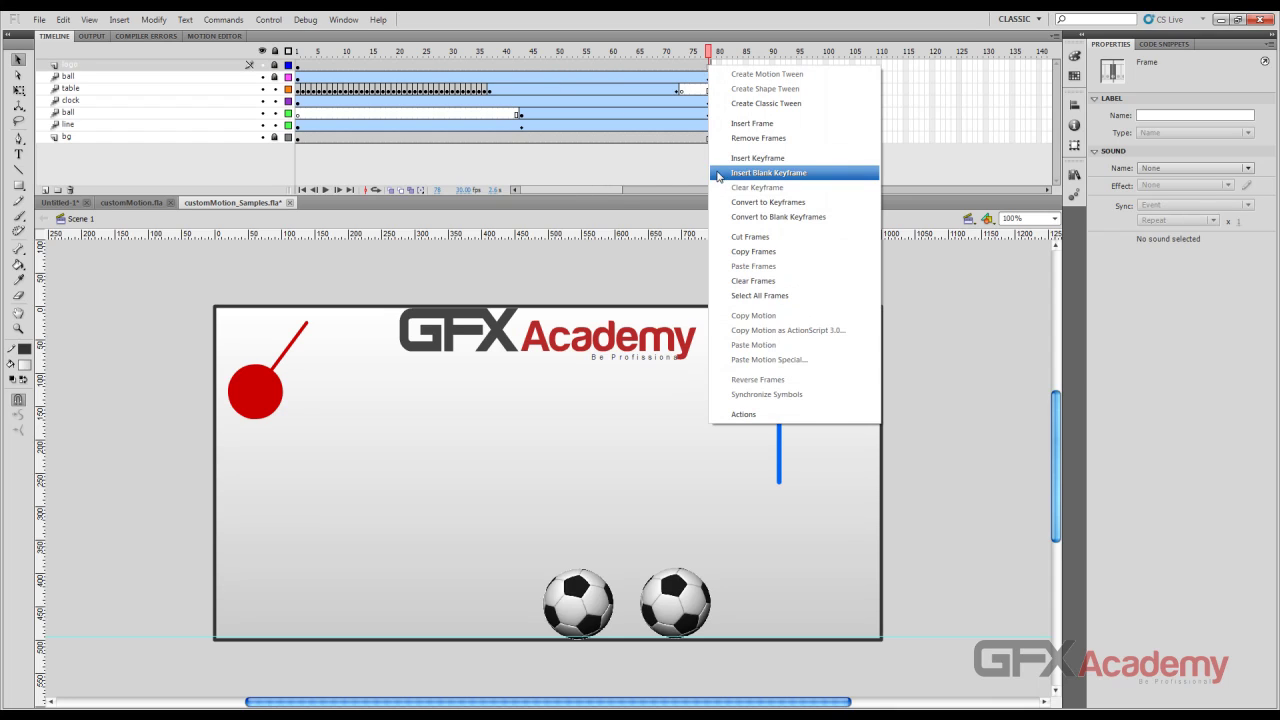
click(768, 173)
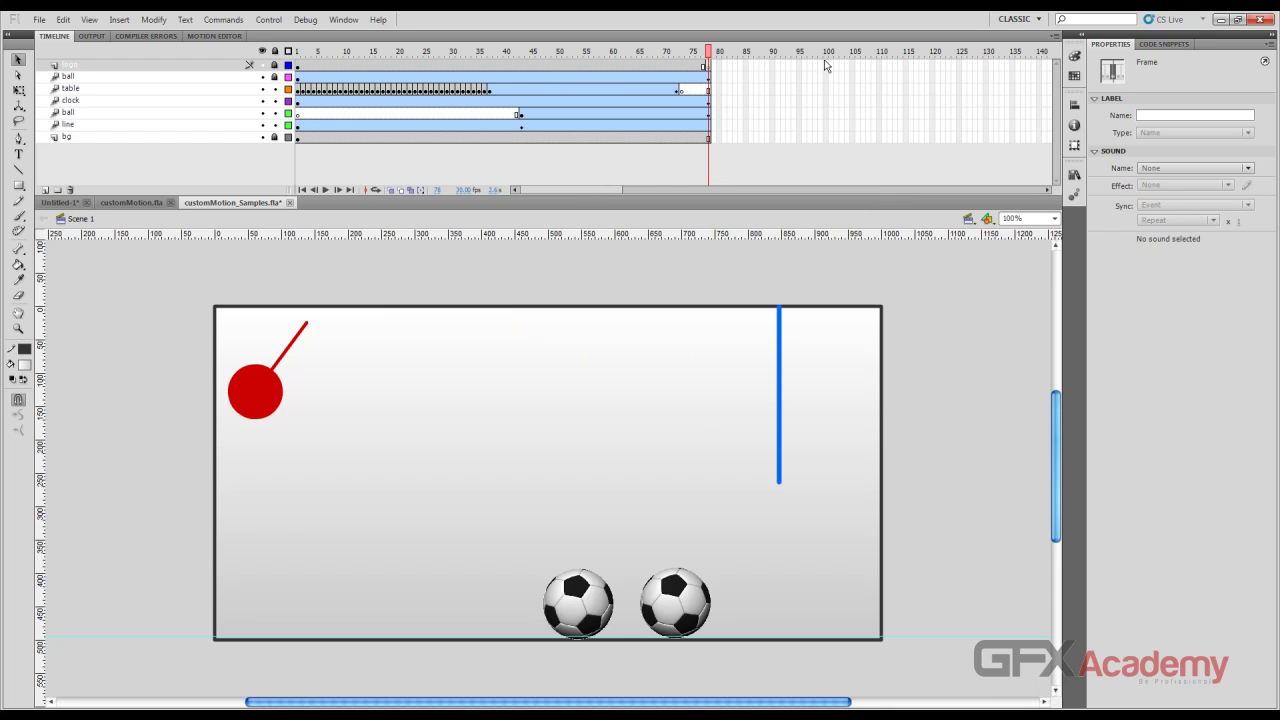
Open the Actions panel for frame 78 of the logo layer and paste the copied motion code
click(1265, 62)
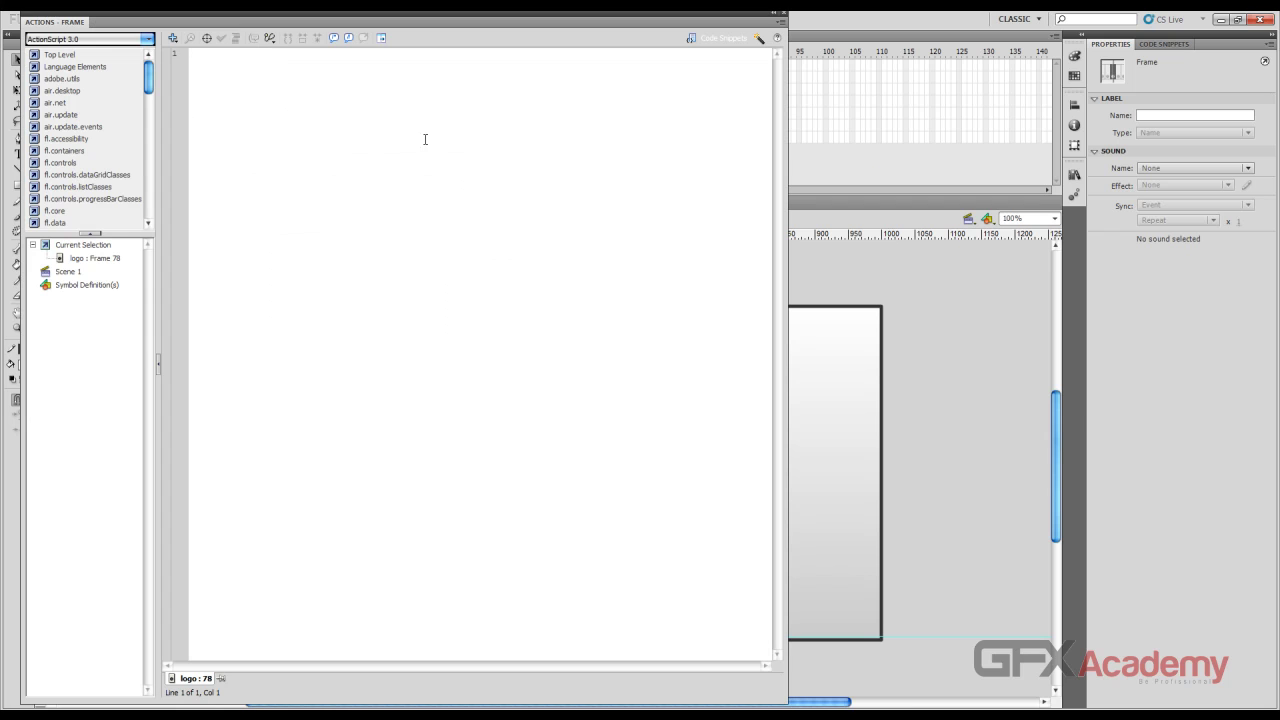
right_click(270, 119)
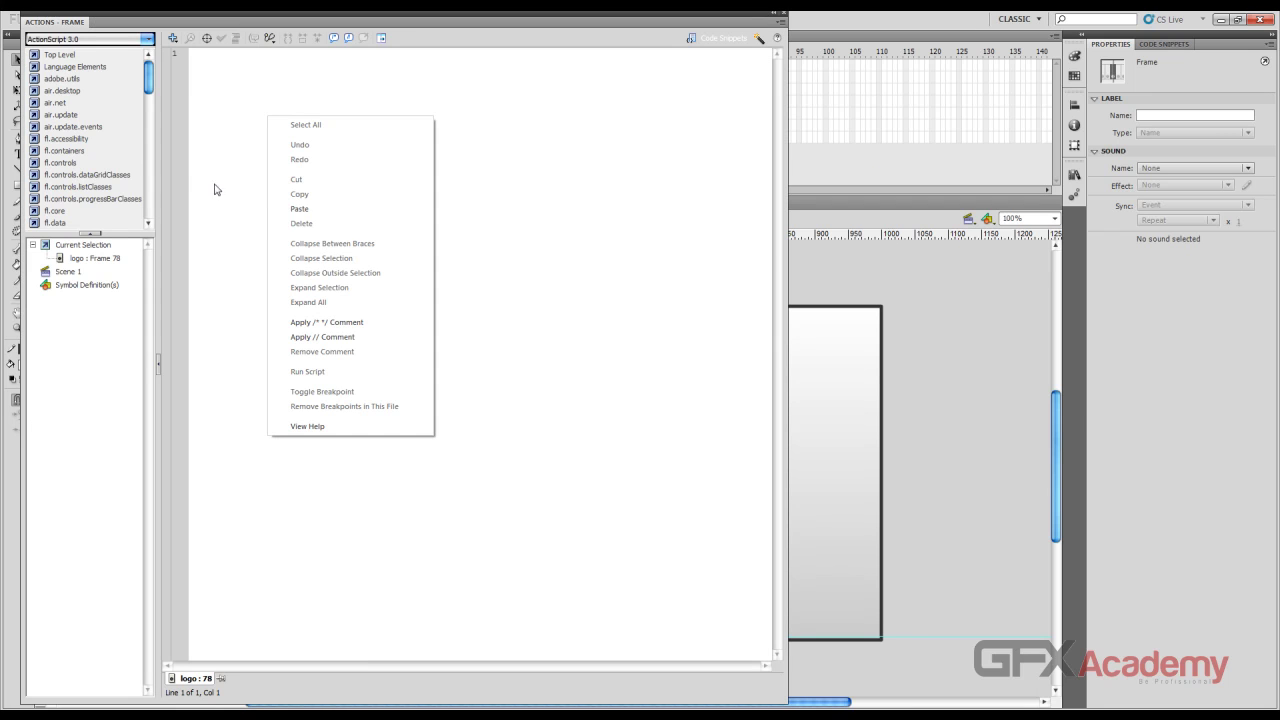
click(350, 209)
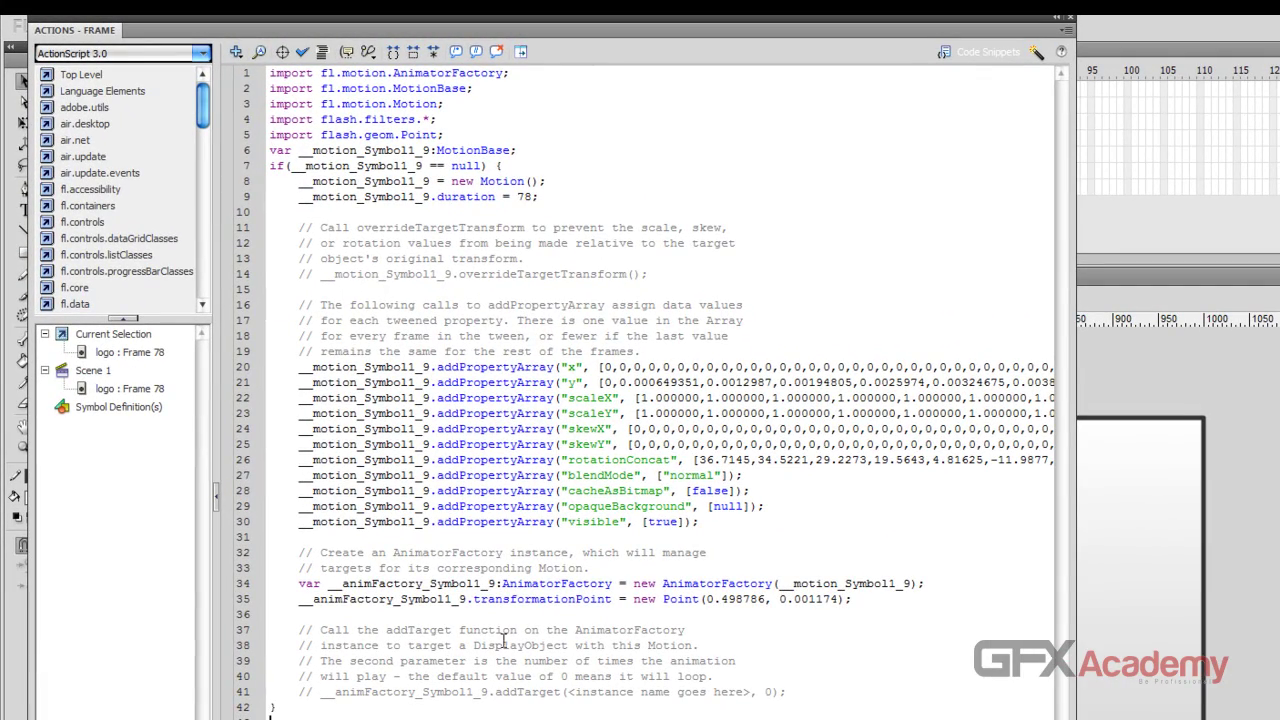
Examine the addPropertyArray lines of the pasted motion code, from scaleY and skew through rotationConcat, blendMode, cacheAsBitmap, opaqueBackground and visible
drag(1076, 447, 1276, 447)
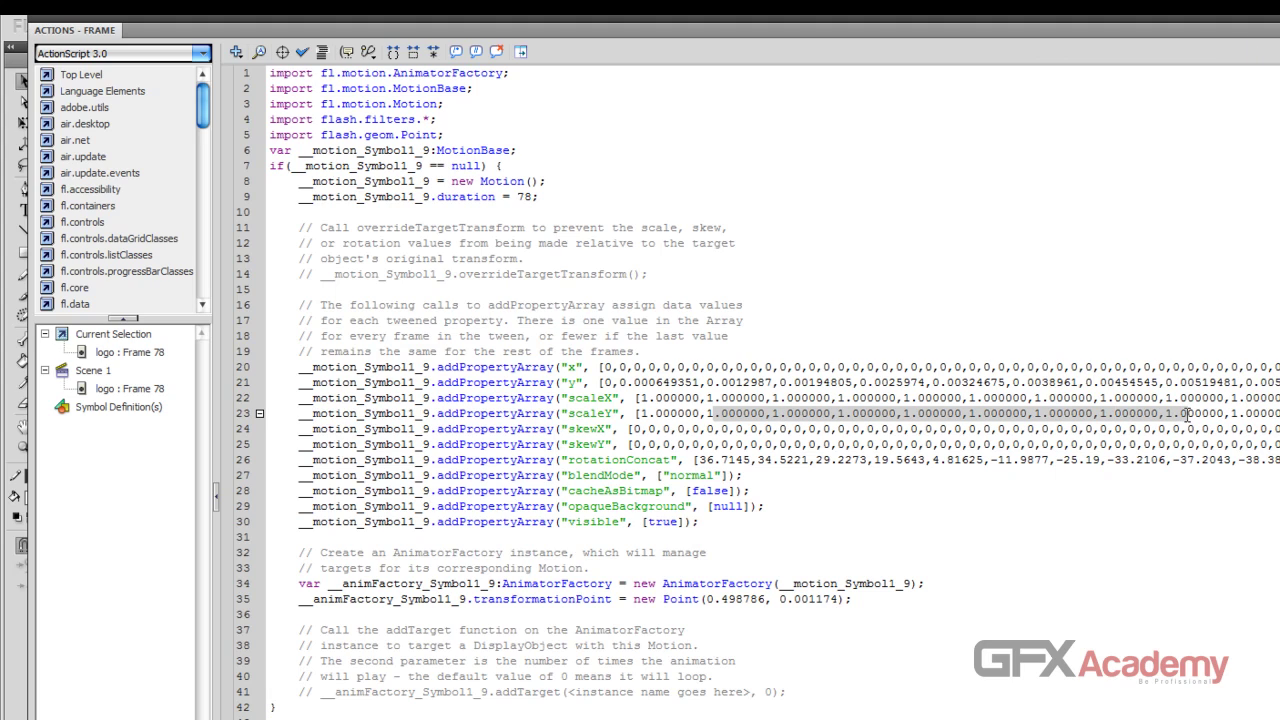
drag(712, 413, 1188, 413)
click(677, 410)
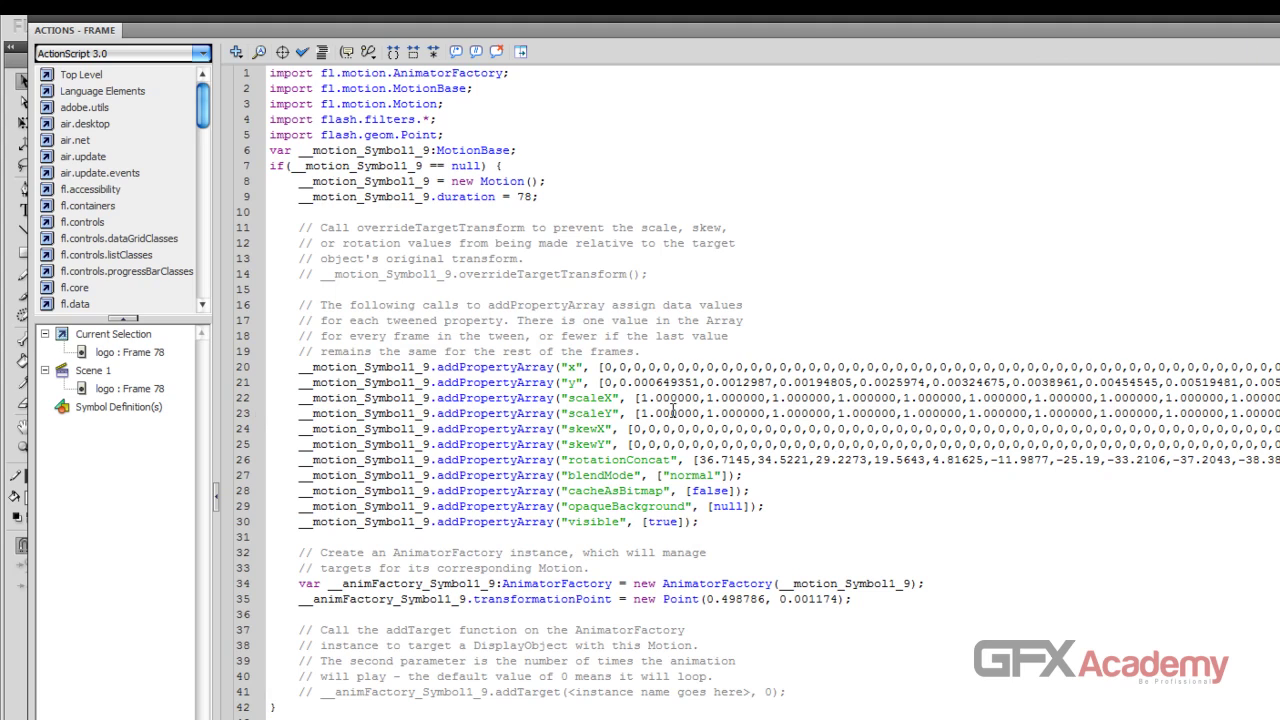
drag(636, 413, 987, 413)
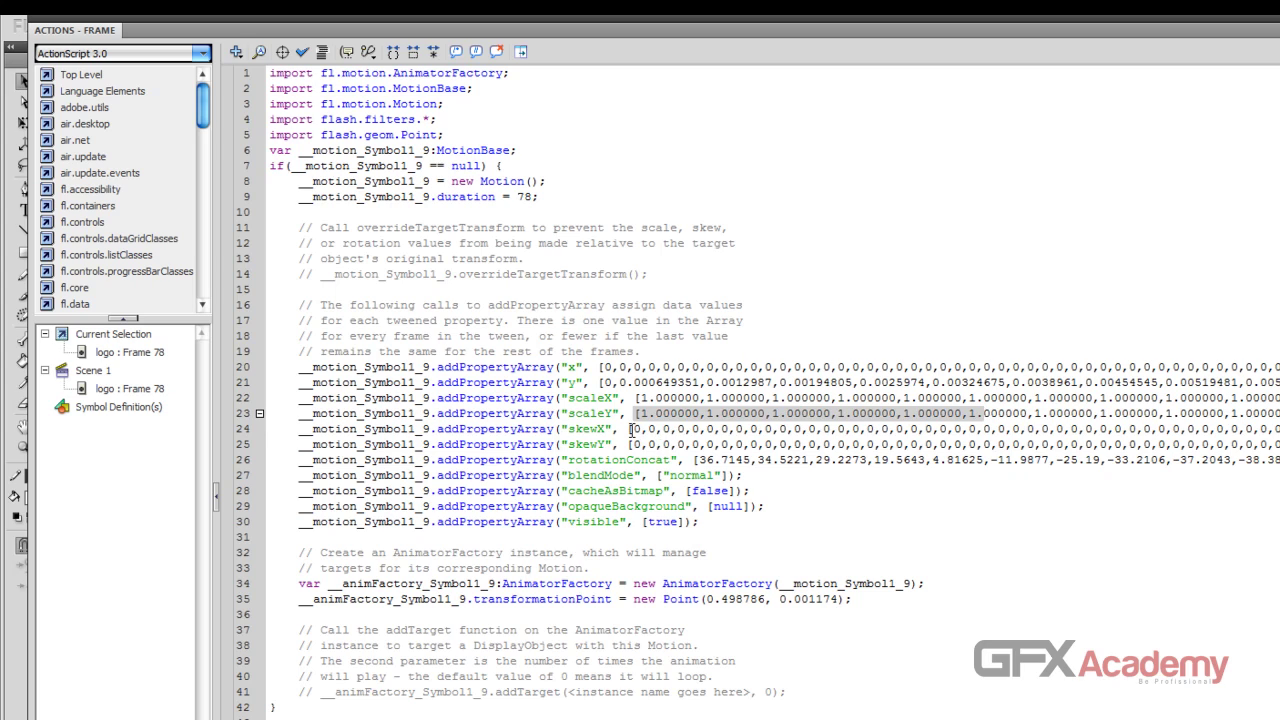
drag(630, 429, 822, 430)
drag(632, 444, 848, 460)
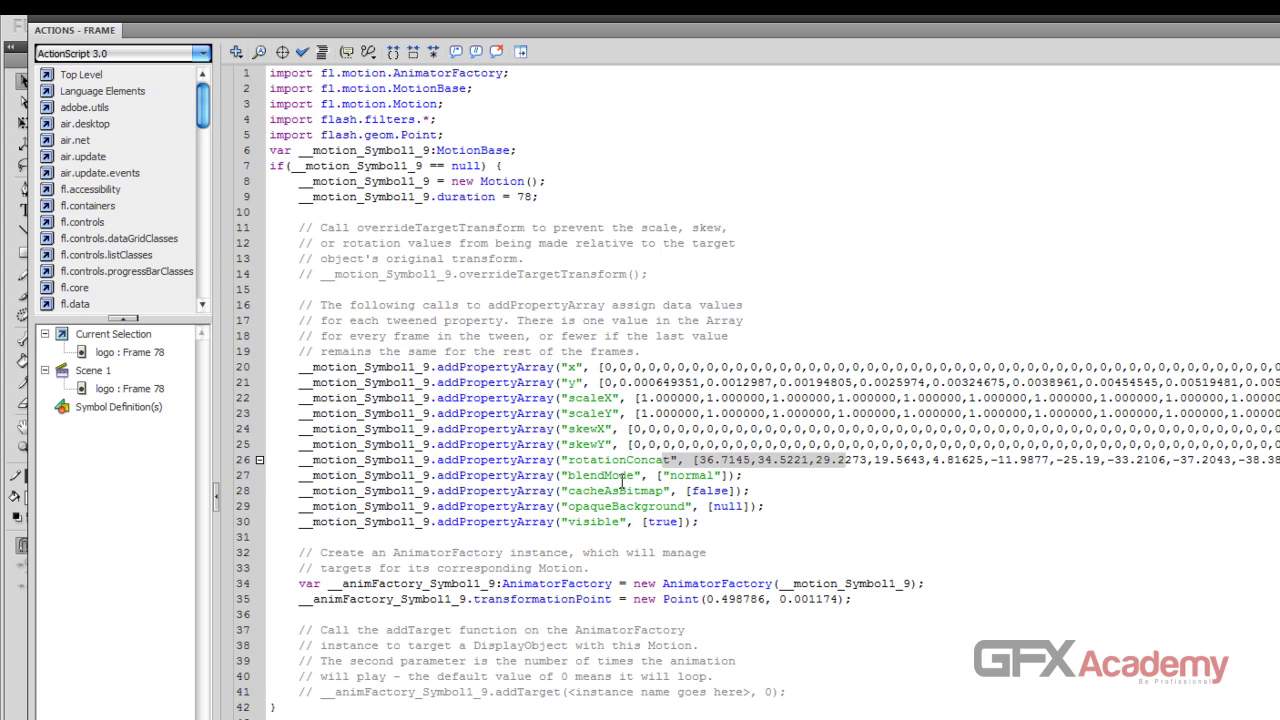
drag(626, 476, 750, 477)
drag(618, 491, 688, 492)
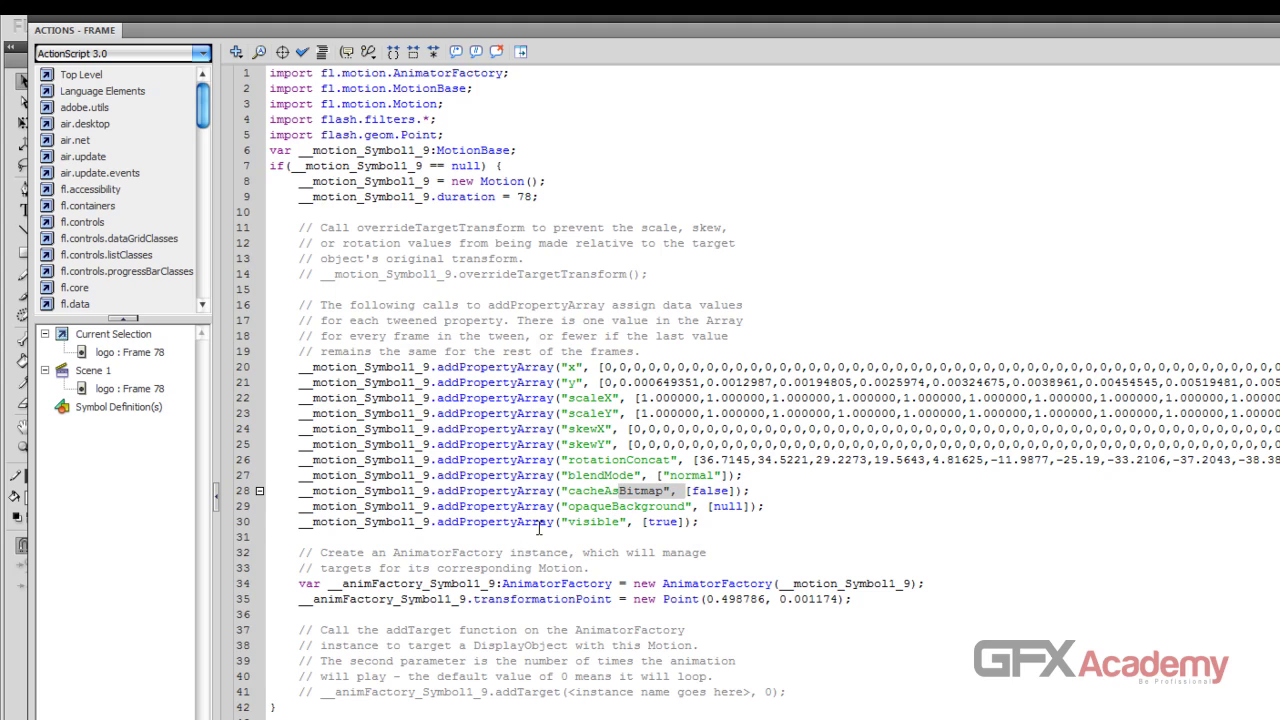
drag(590, 522, 656, 522)
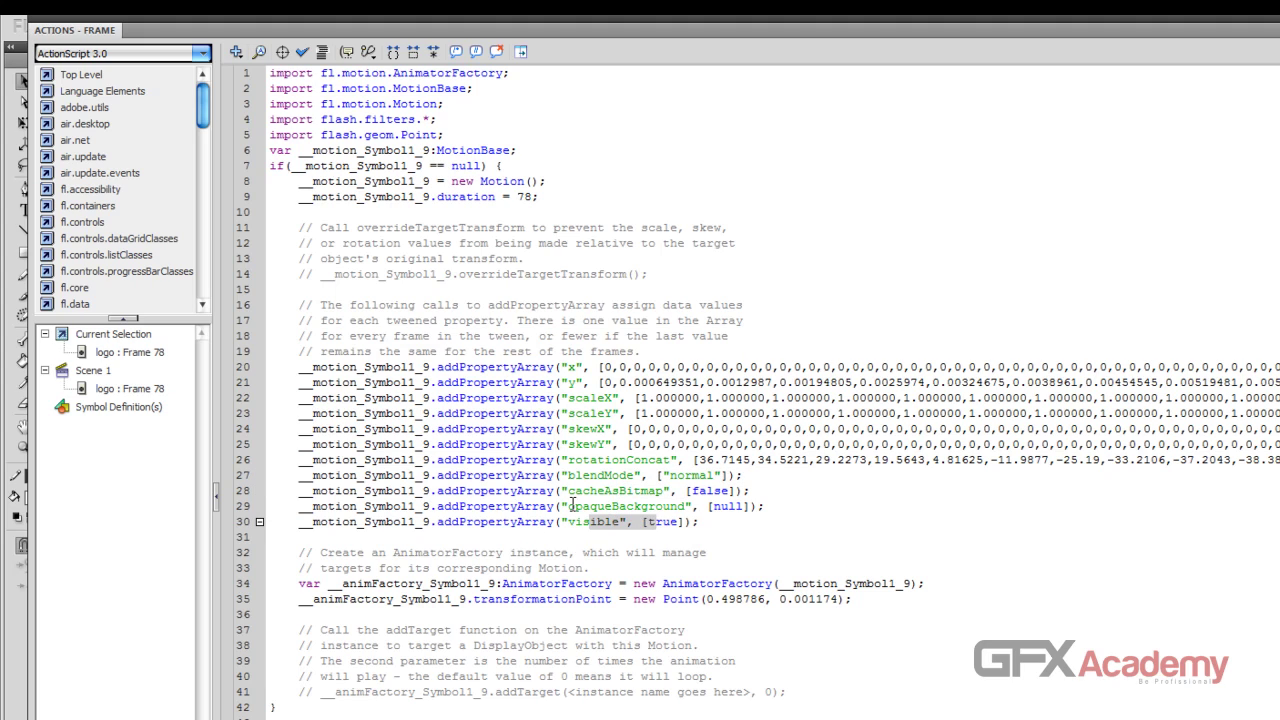
drag(568, 506, 694, 506)
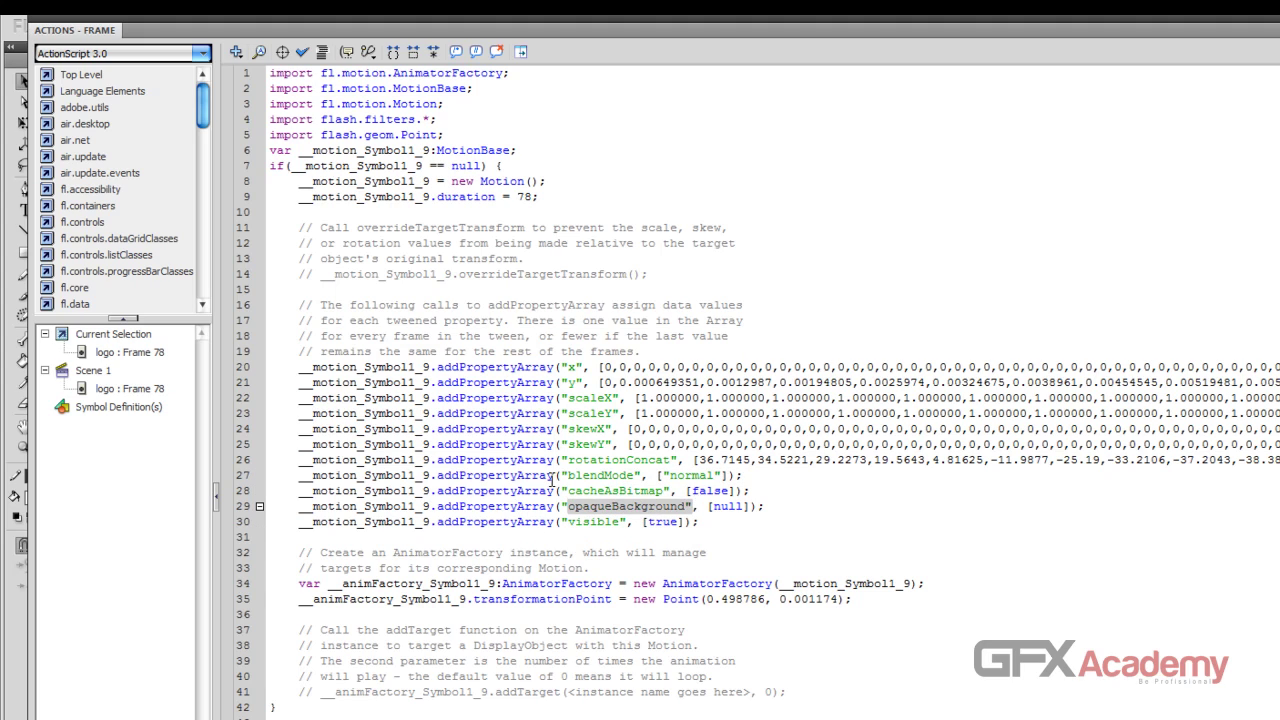
drag(567, 491, 664, 491)
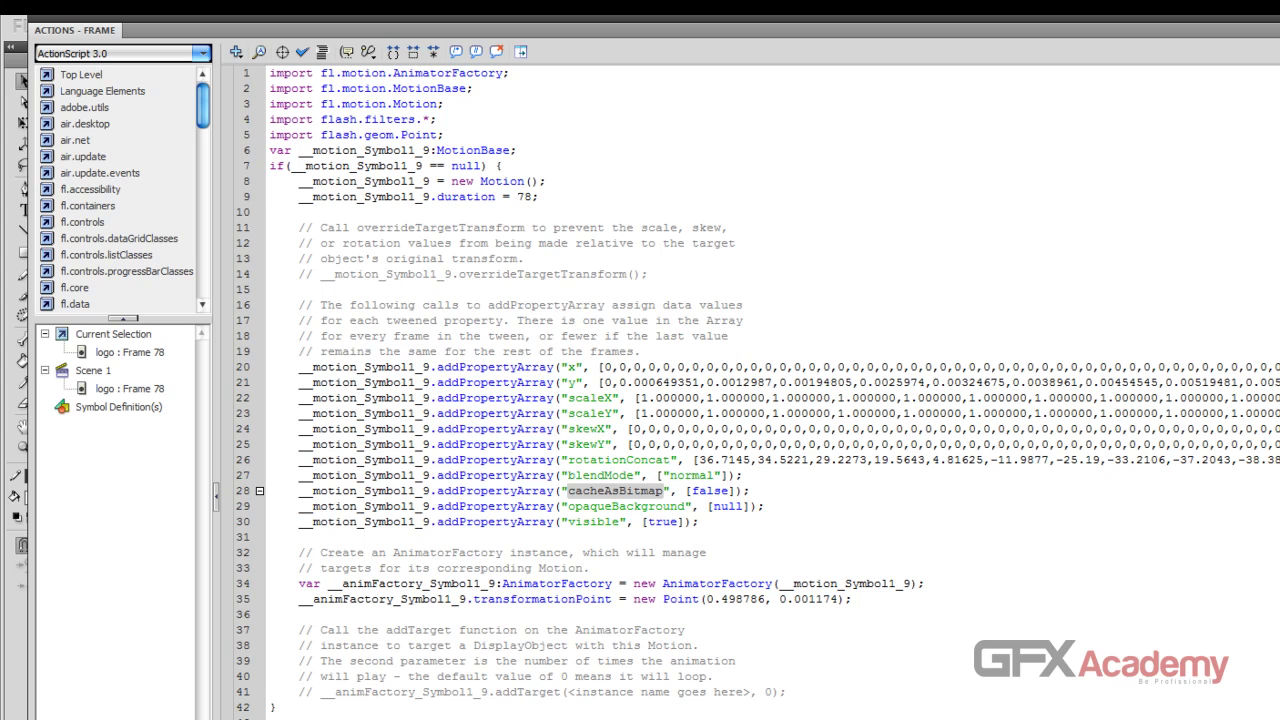
Delete all the pasted motion code from logo frame 78, close the Actions panel and save the document
key(ctrl+a)
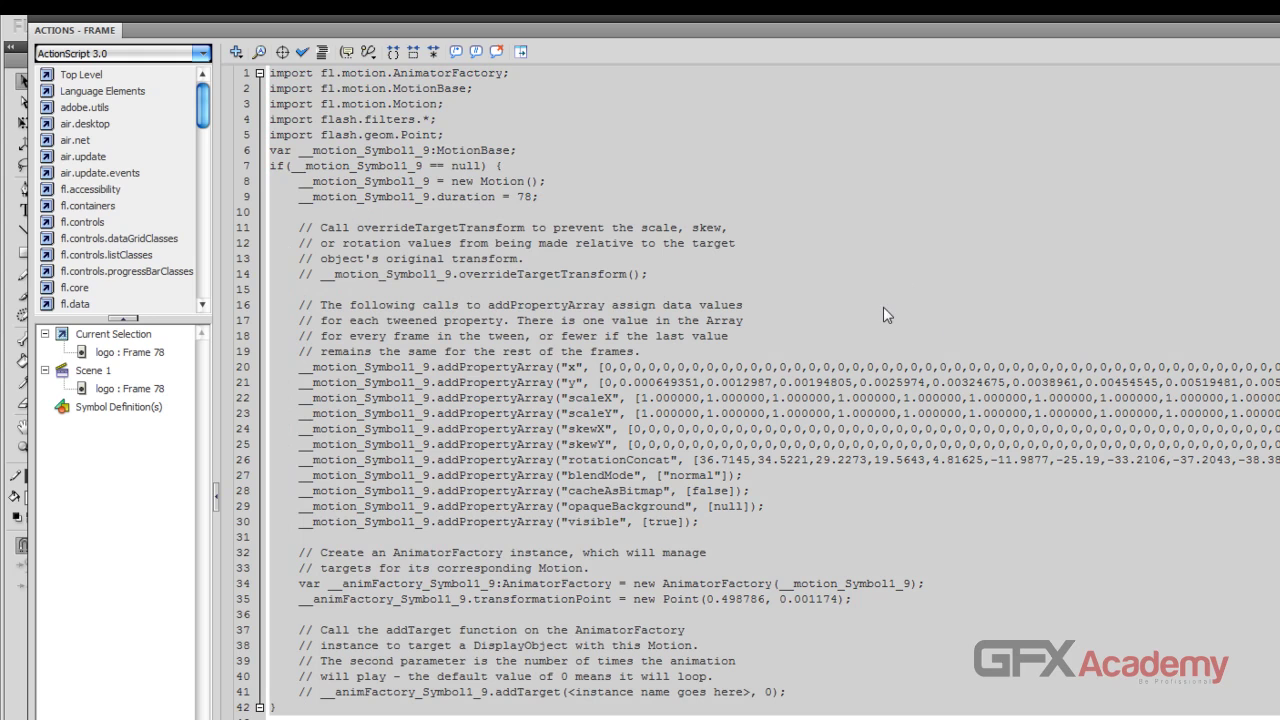
key(BackSpace)
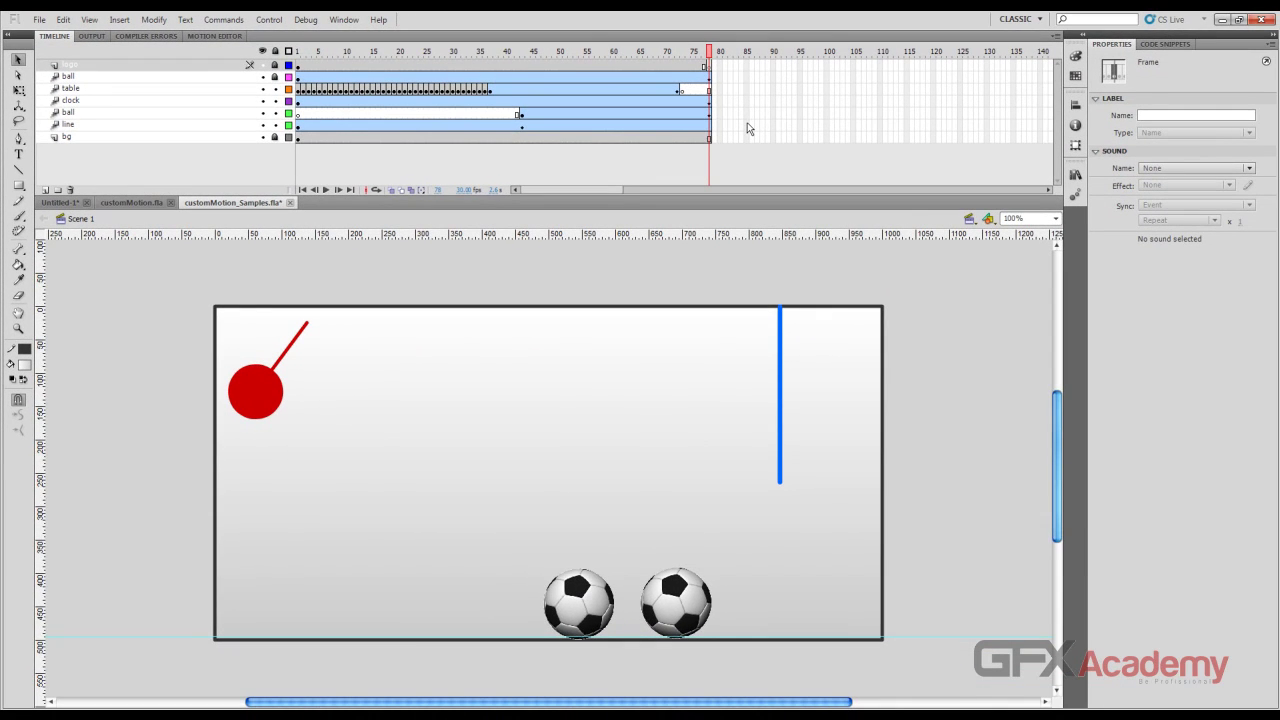
key(ctrl+s)
Lock the table, clock, lower ball and line layers, and unlock the upper ball layer
right_click(535, 81)
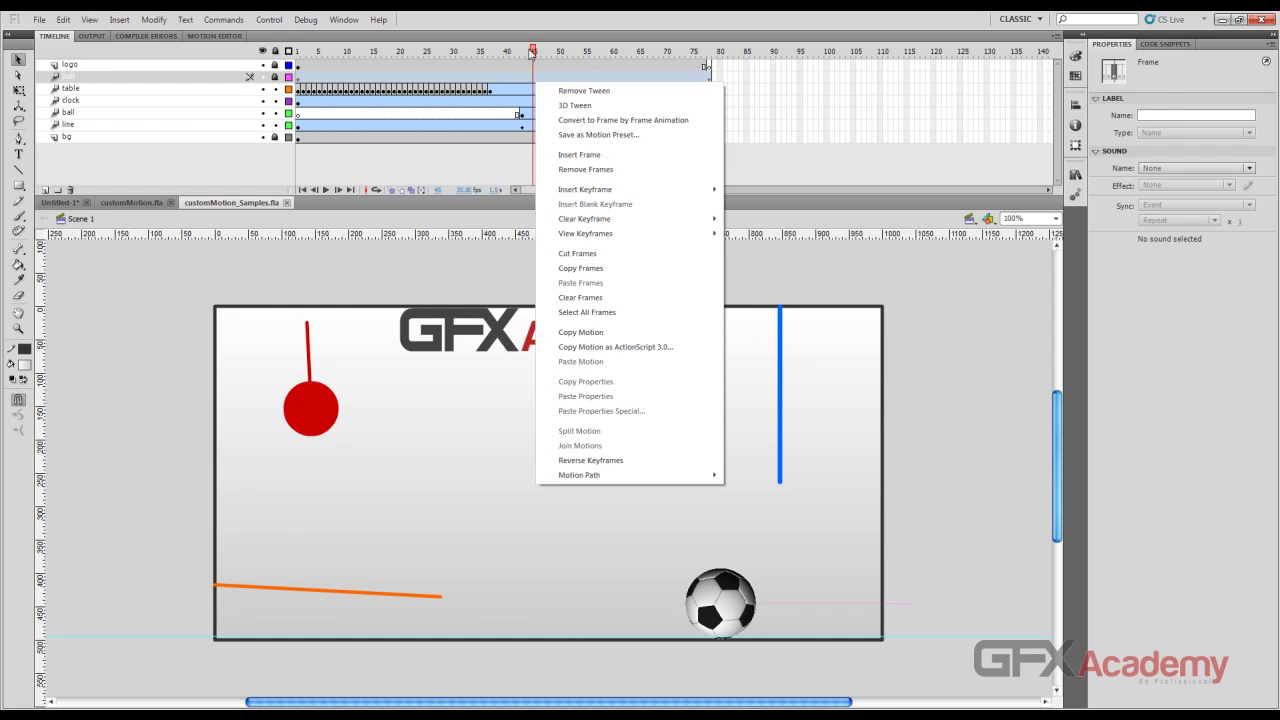
drag(532, 53, 460, 62)
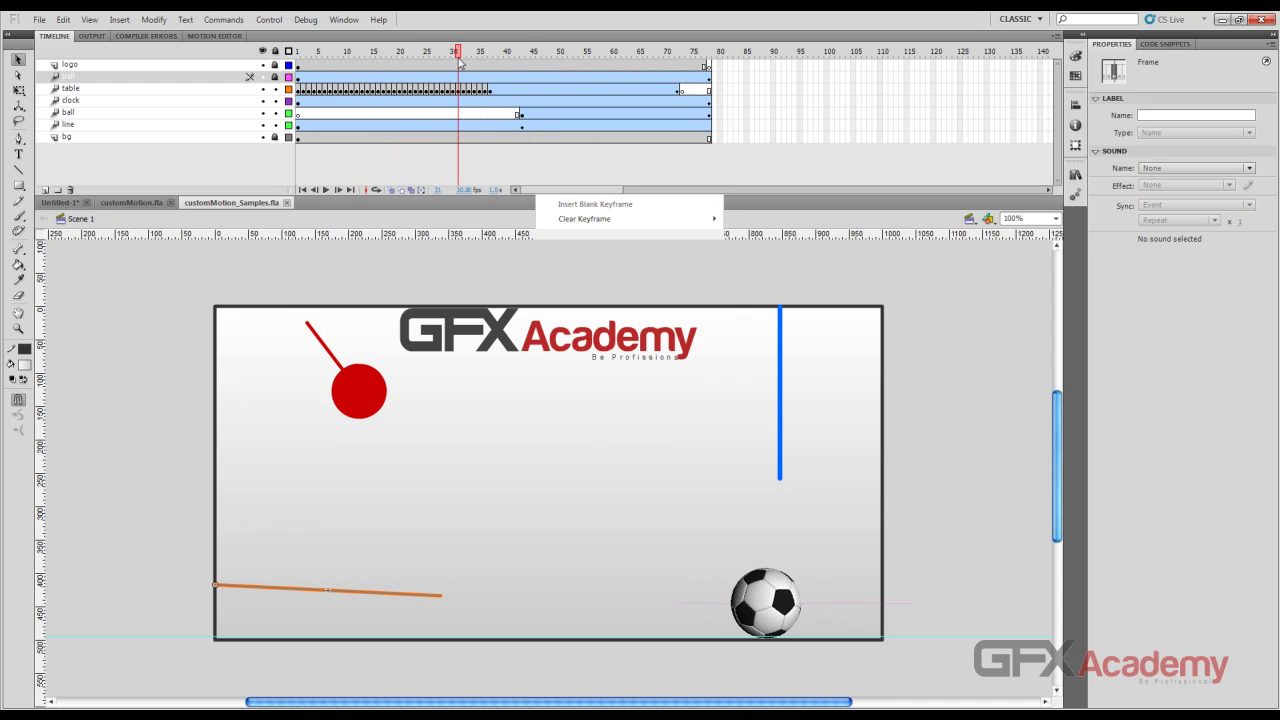
click(274, 90)
click(275, 77)
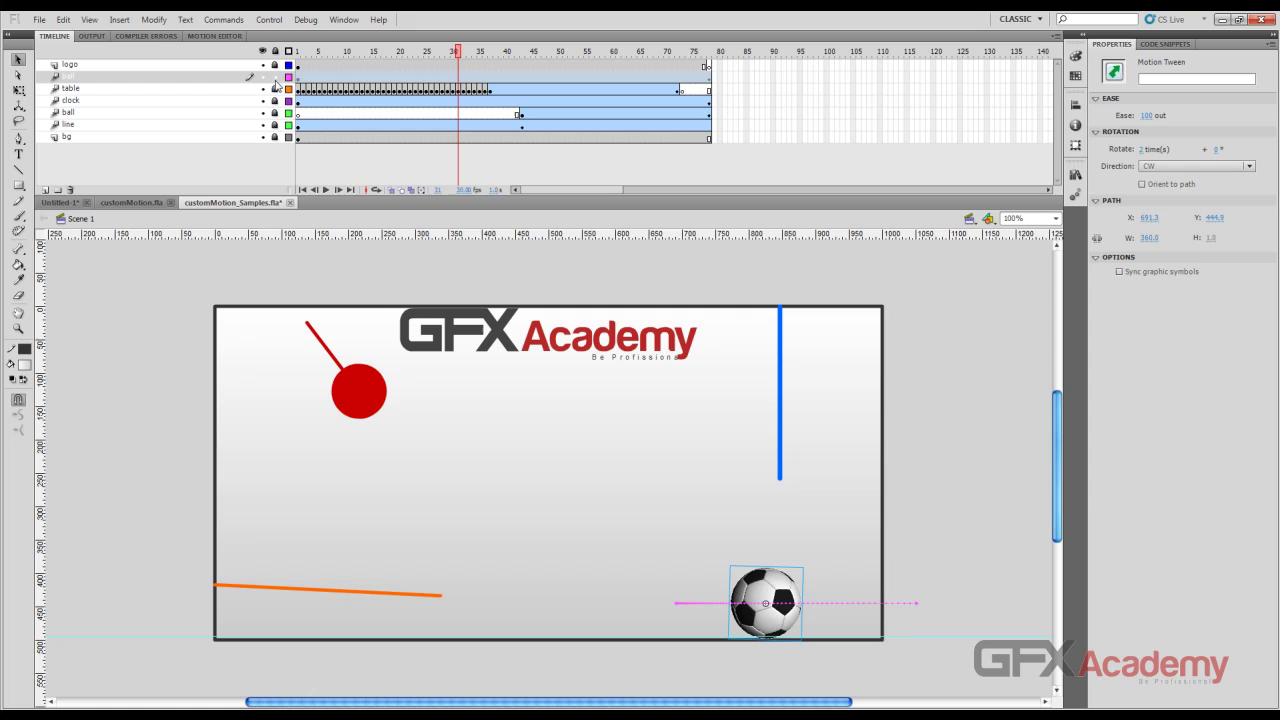
Hide the table, clock, lower ball and line layers, and scrub the timeline to preview the upper ball's tween
click(475, 80)
drag(478, 52, 356, 52)
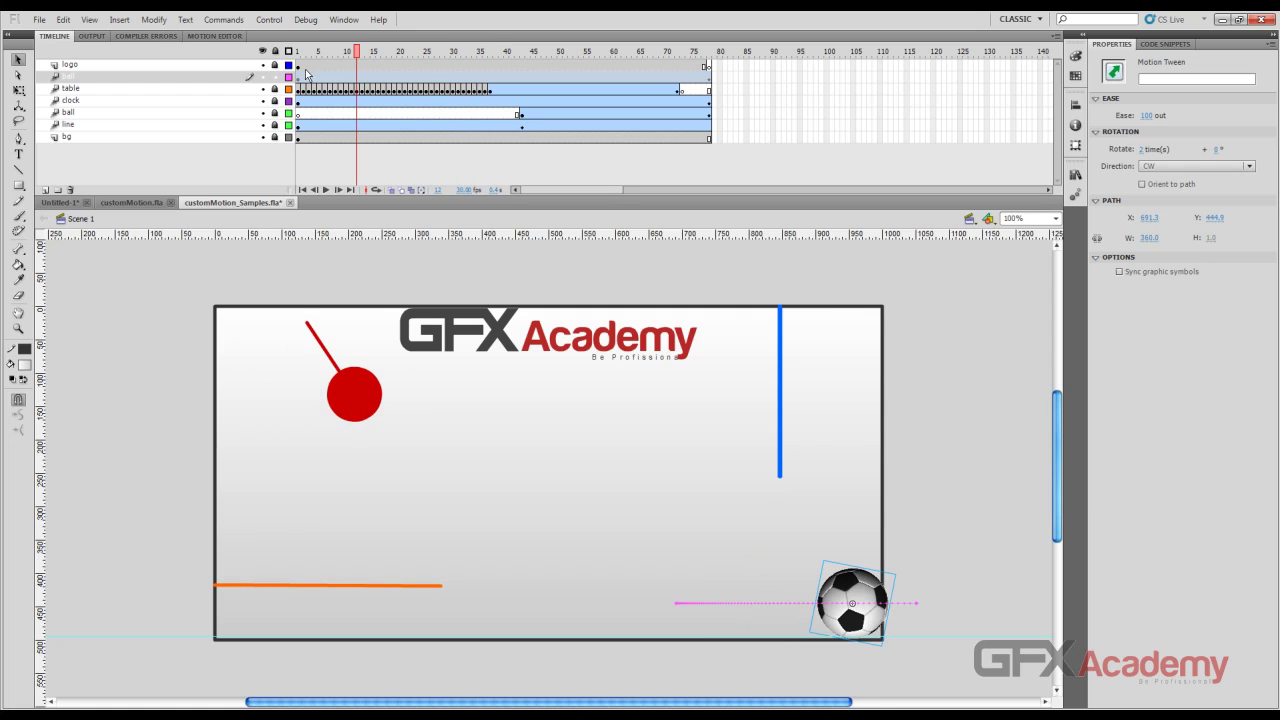
drag(262, 88, 266, 130)
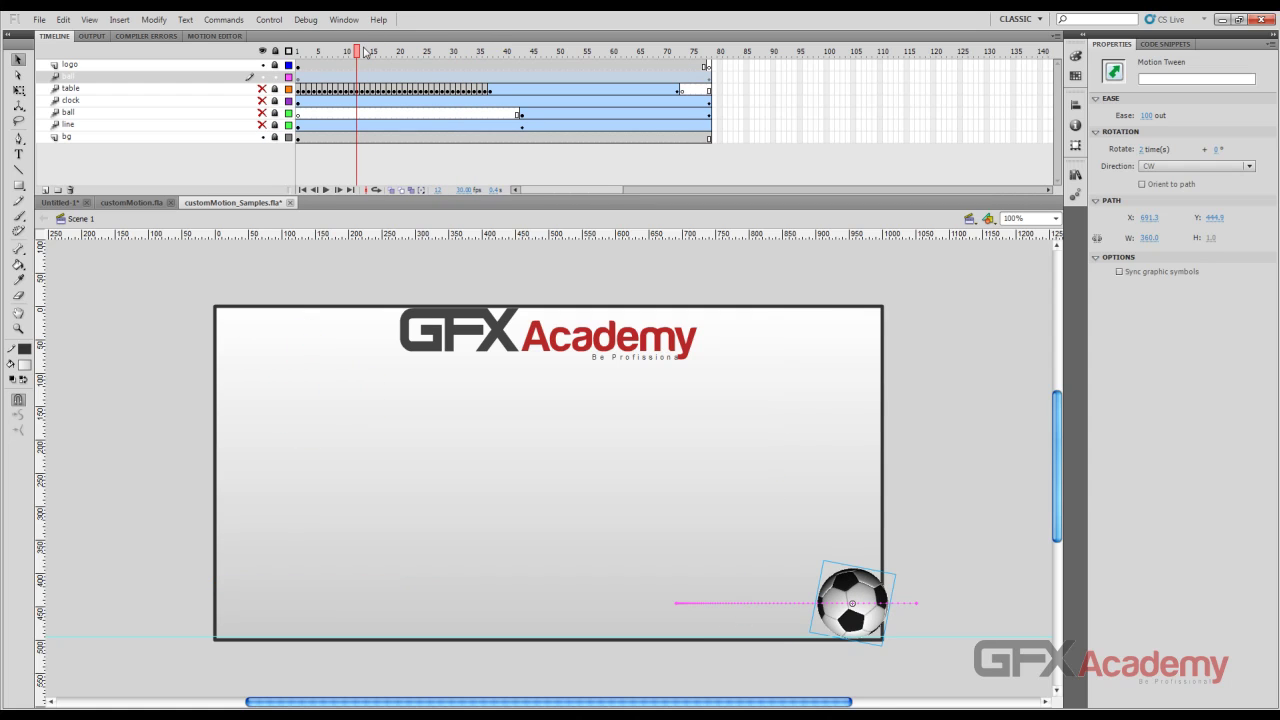
drag(357, 52, 550, 60)
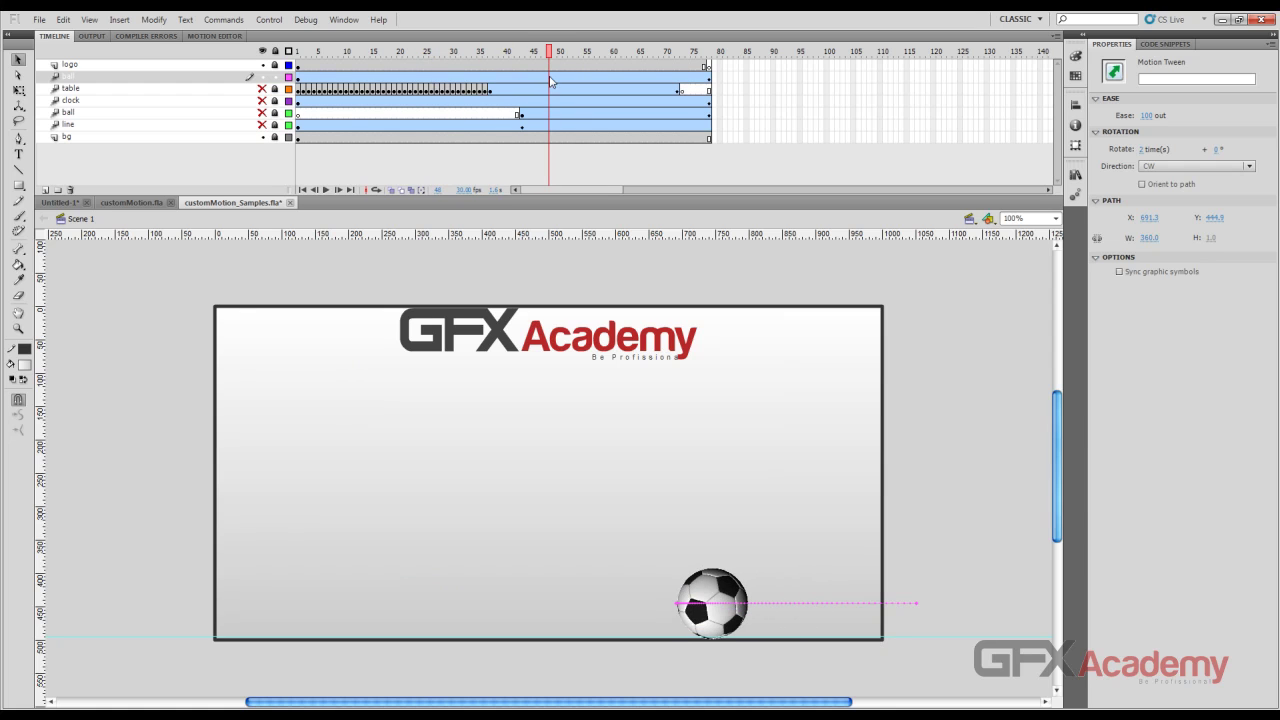
Reverse the keyframes of the upper ball's motion tween and scrub from frame 1 to preview the motion
click(544, 79)
right_click(543, 82)
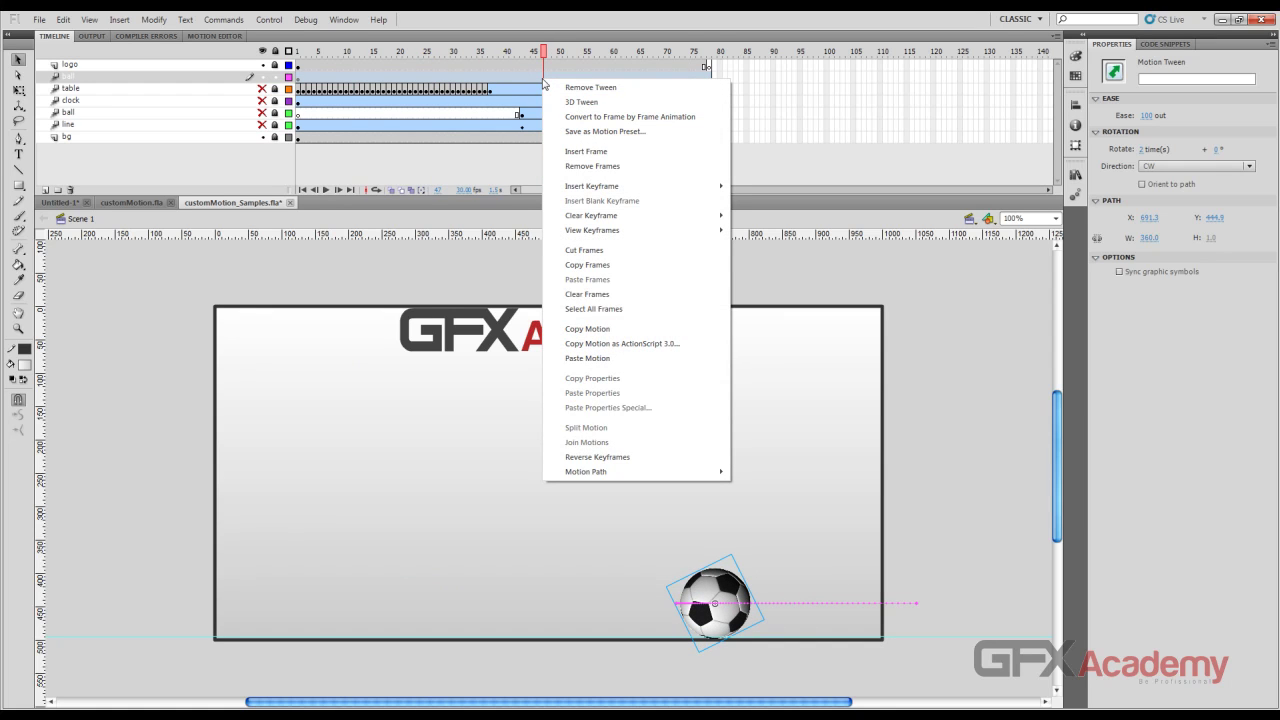
click(646, 463)
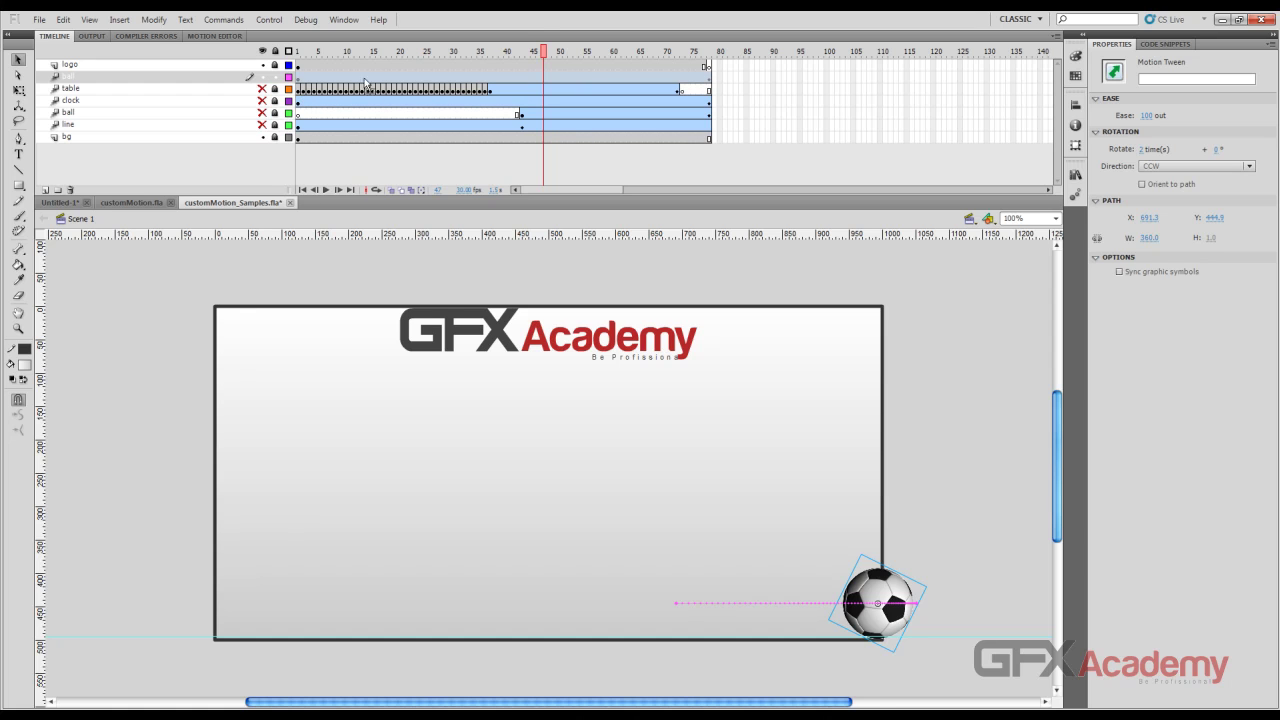
drag(545, 45, 297, 100)
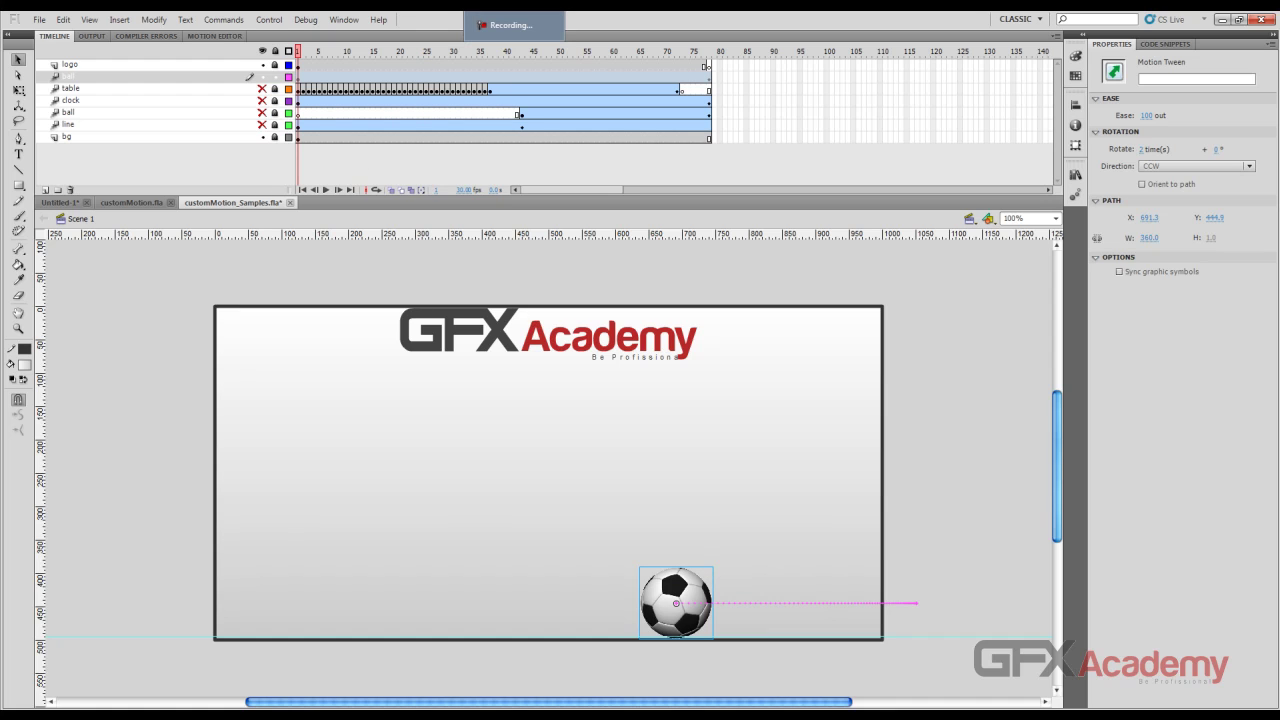
drag(305, 55, 430, 62)
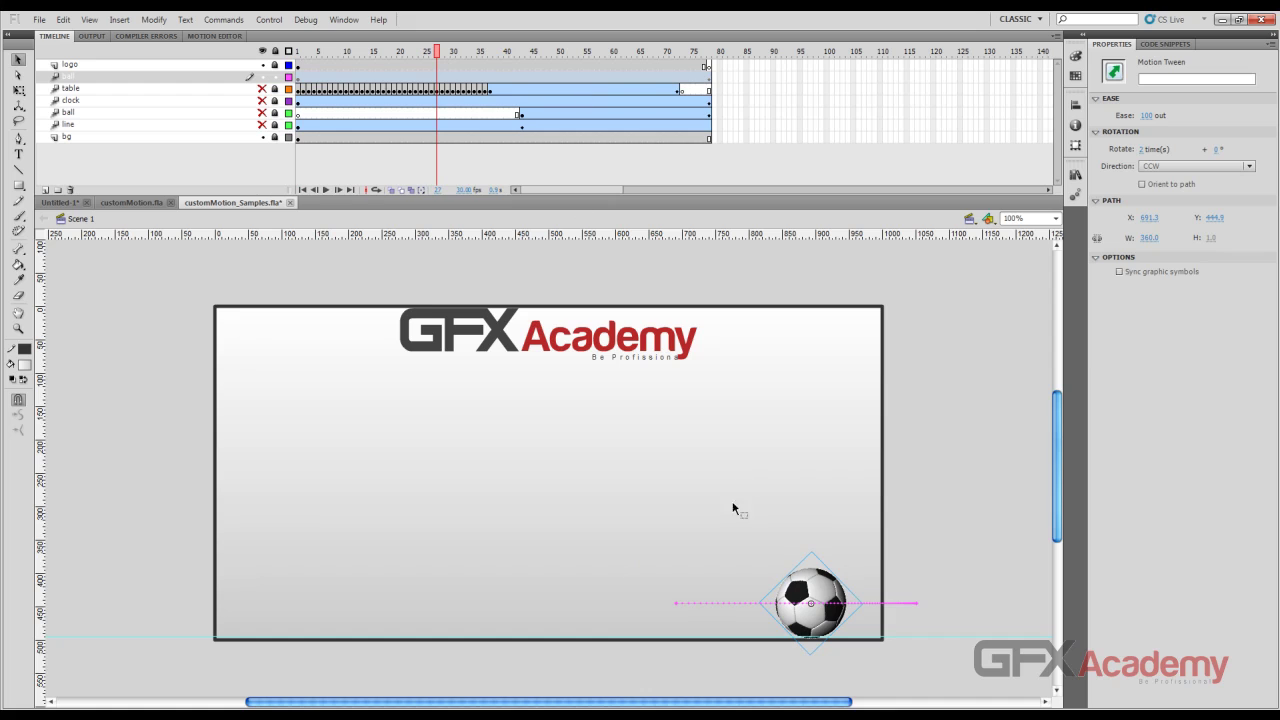
Set the rotation direction of the upper ball's motion tween to CW and scrub back to frame 20 to check it
click(826, 586)
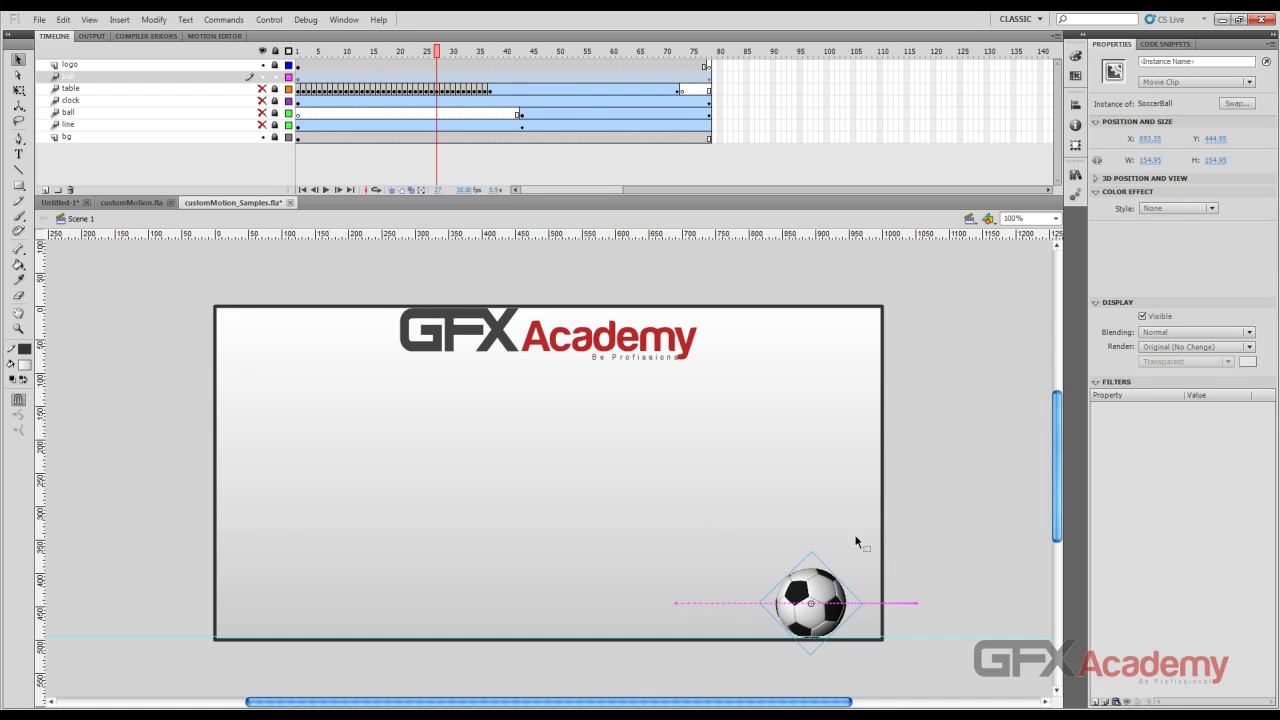
click(527, 76)
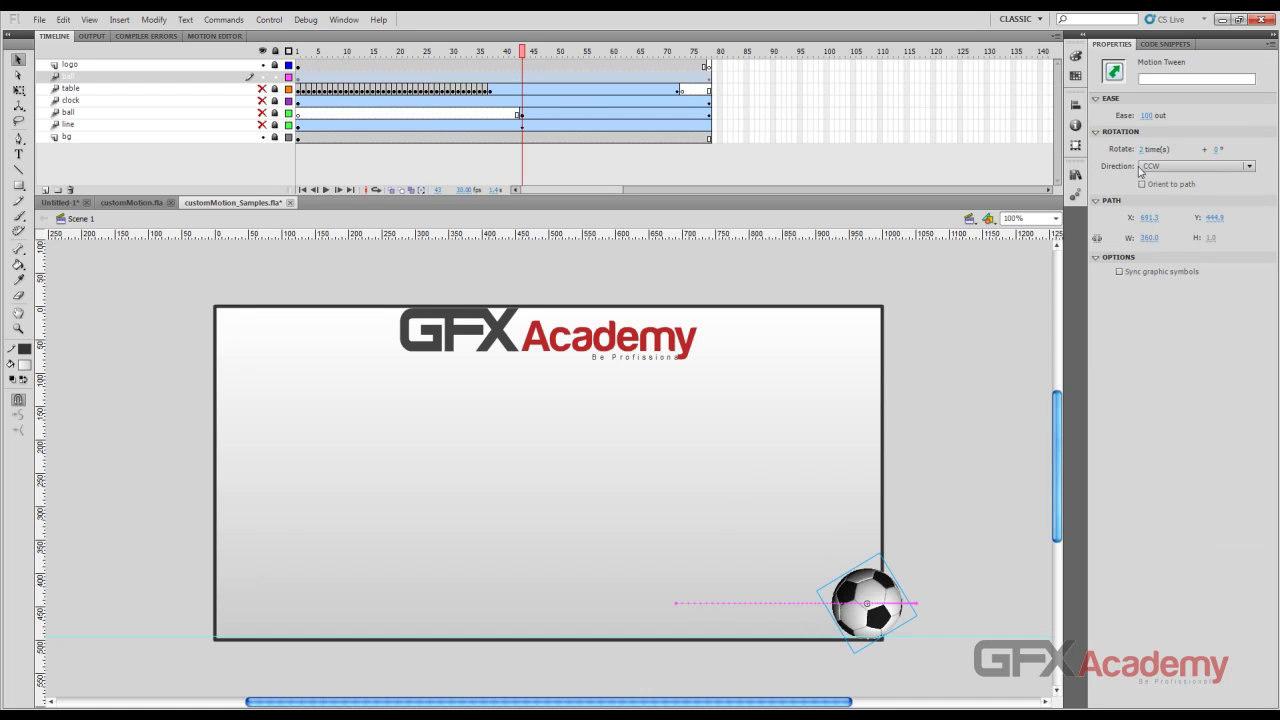
click(1183, 170)
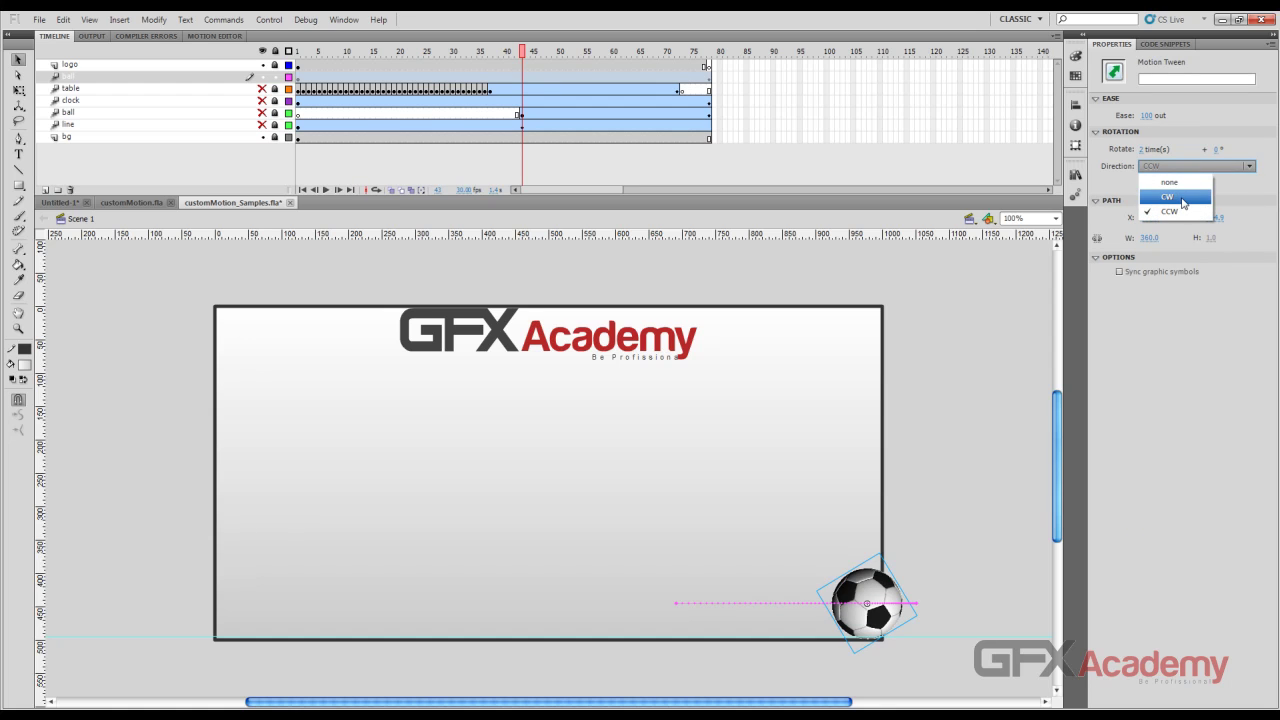
click(1170, 197)
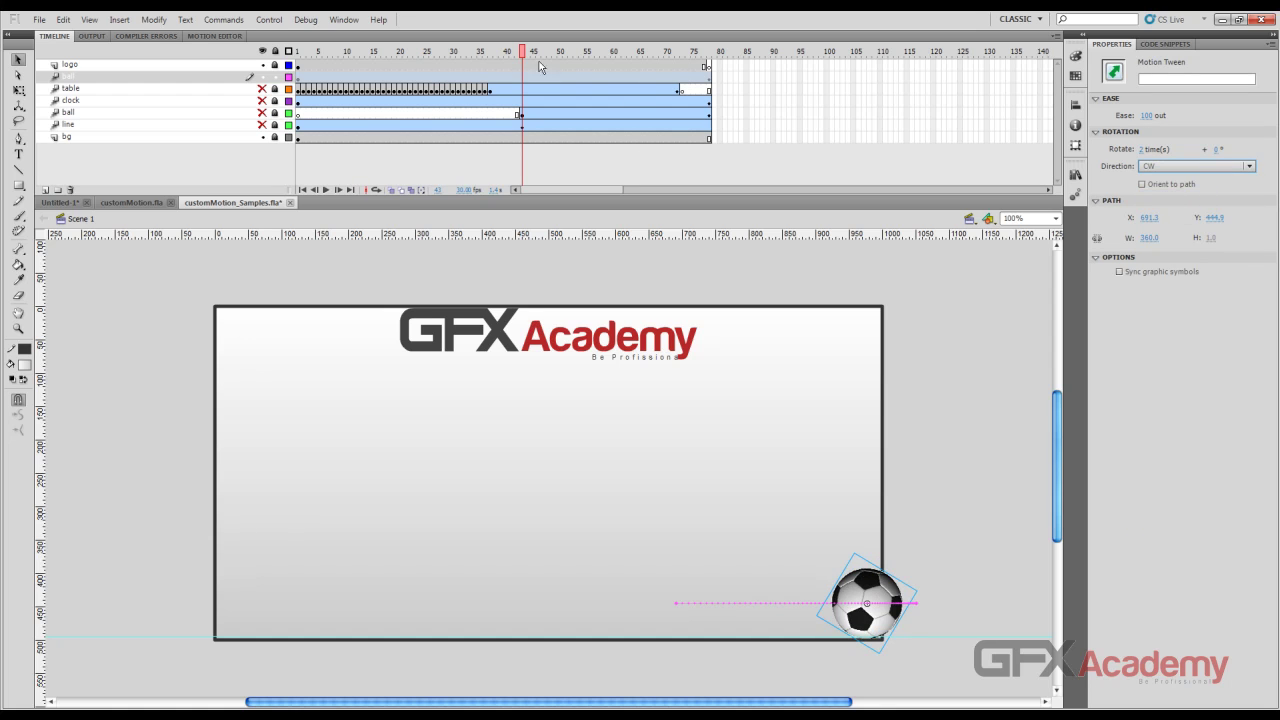
drag(540, 67, 490, 68)
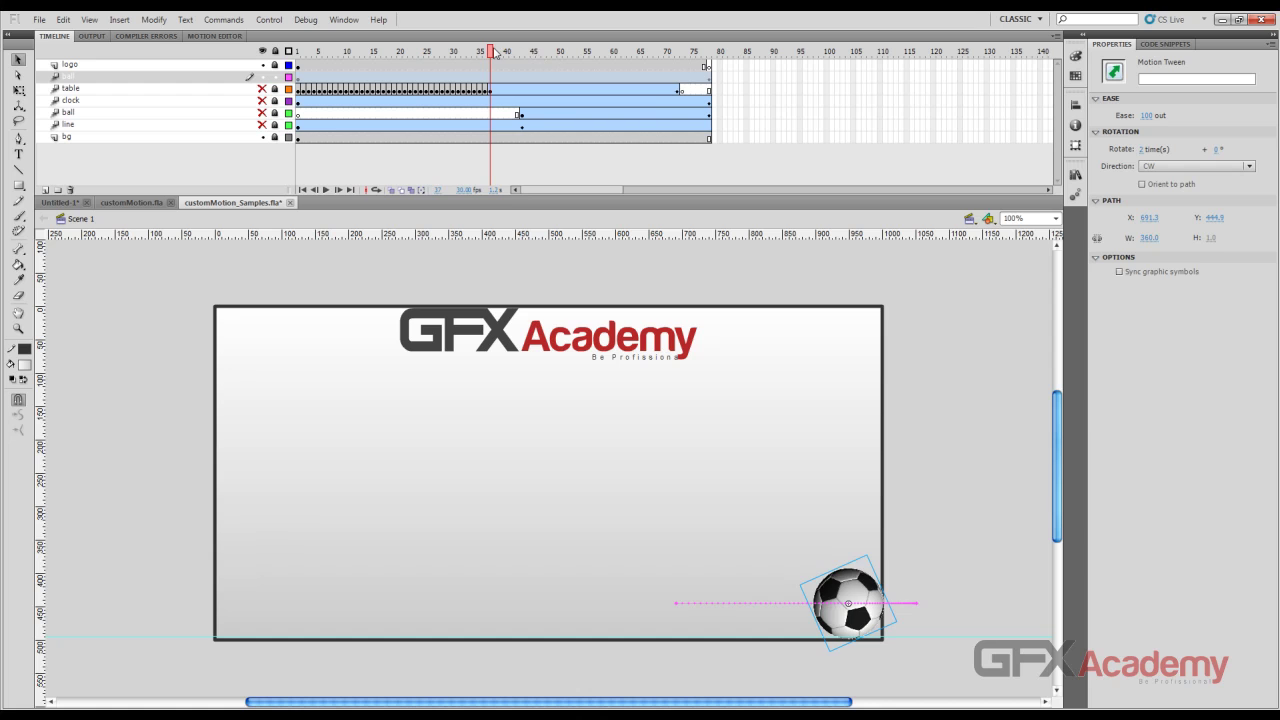
drag(494, 52, 399, 60)
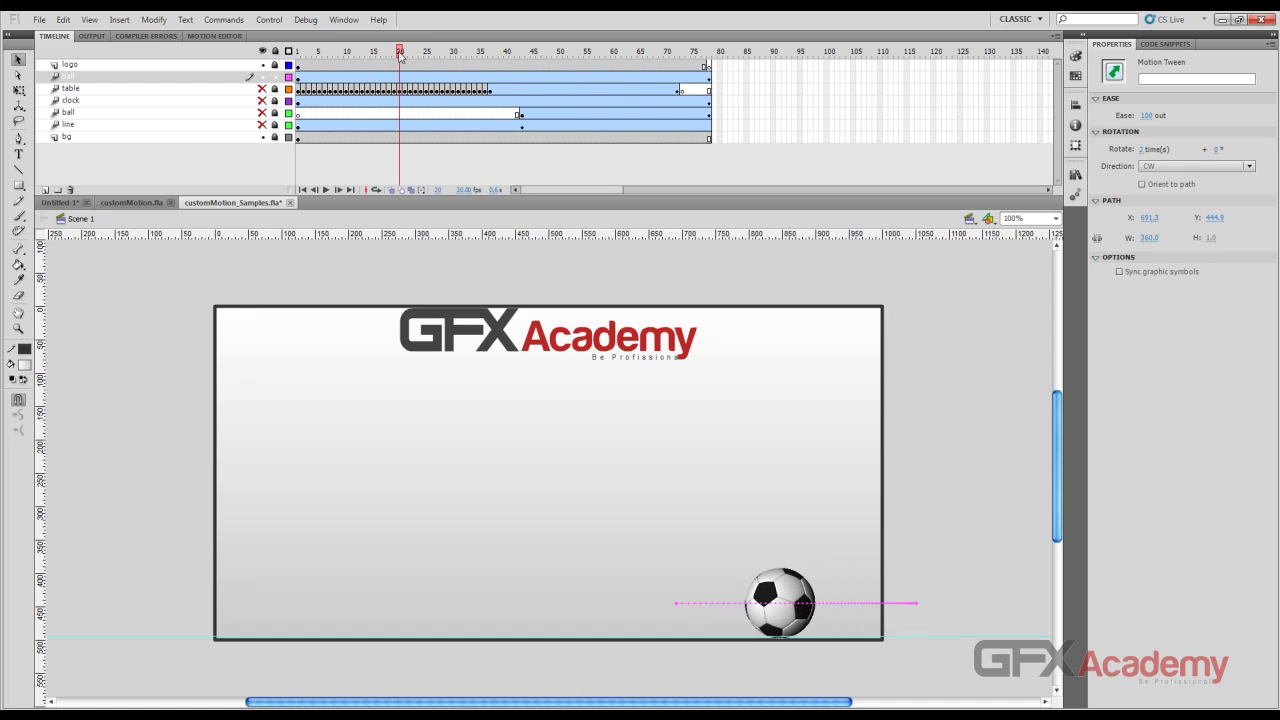
Reverse the motion path of the upper ball's tween and scrub from frame 20 to frame 51 to preview it
right_click(445, 75)
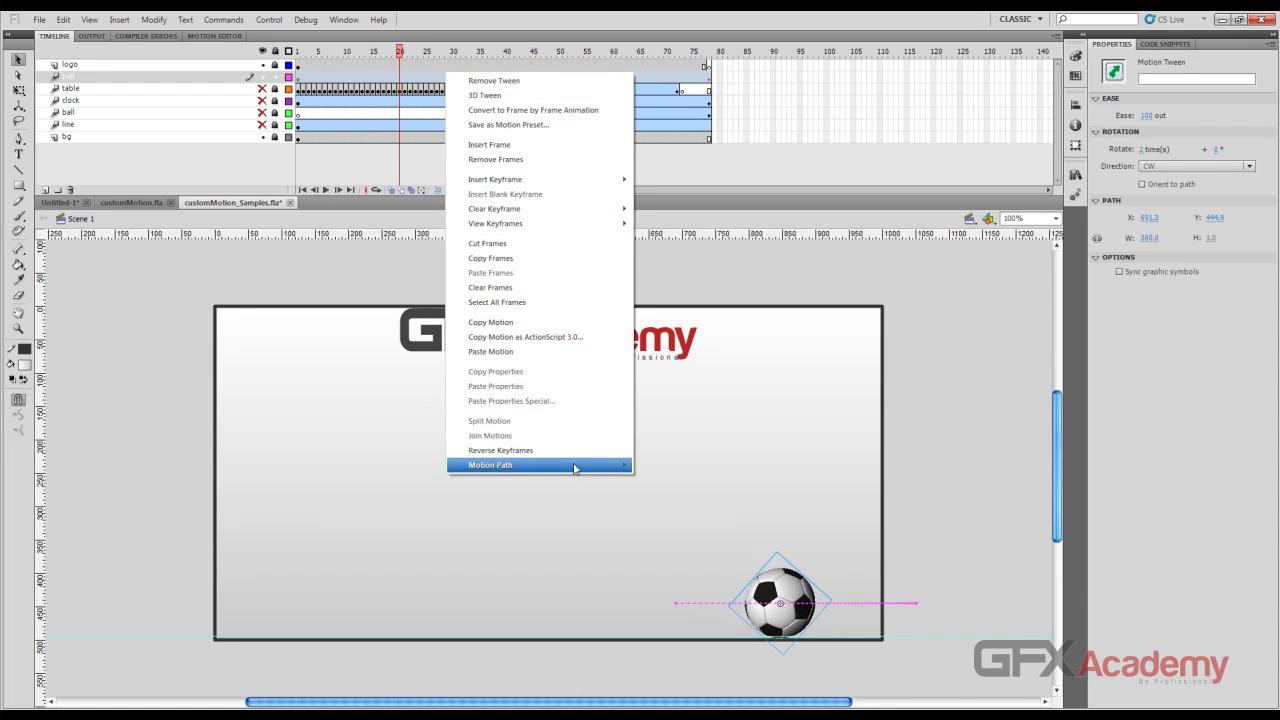
mouse_move(578, 466)
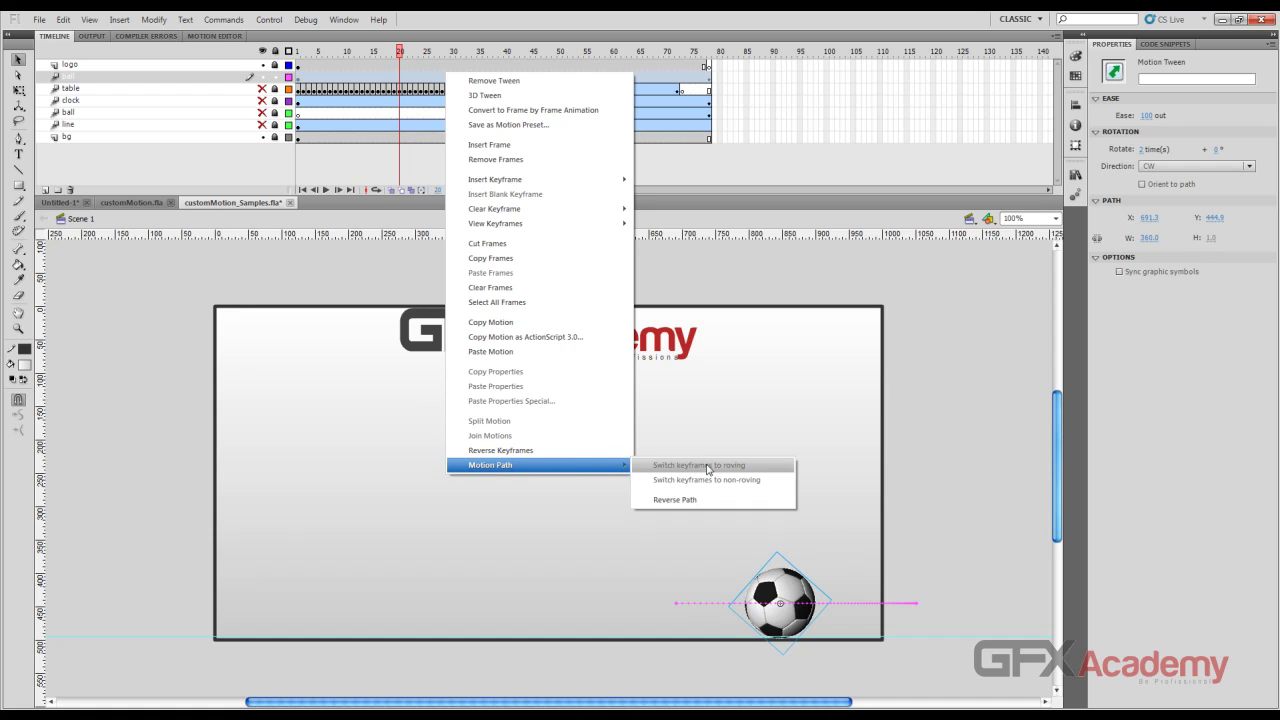
click(716, 501)
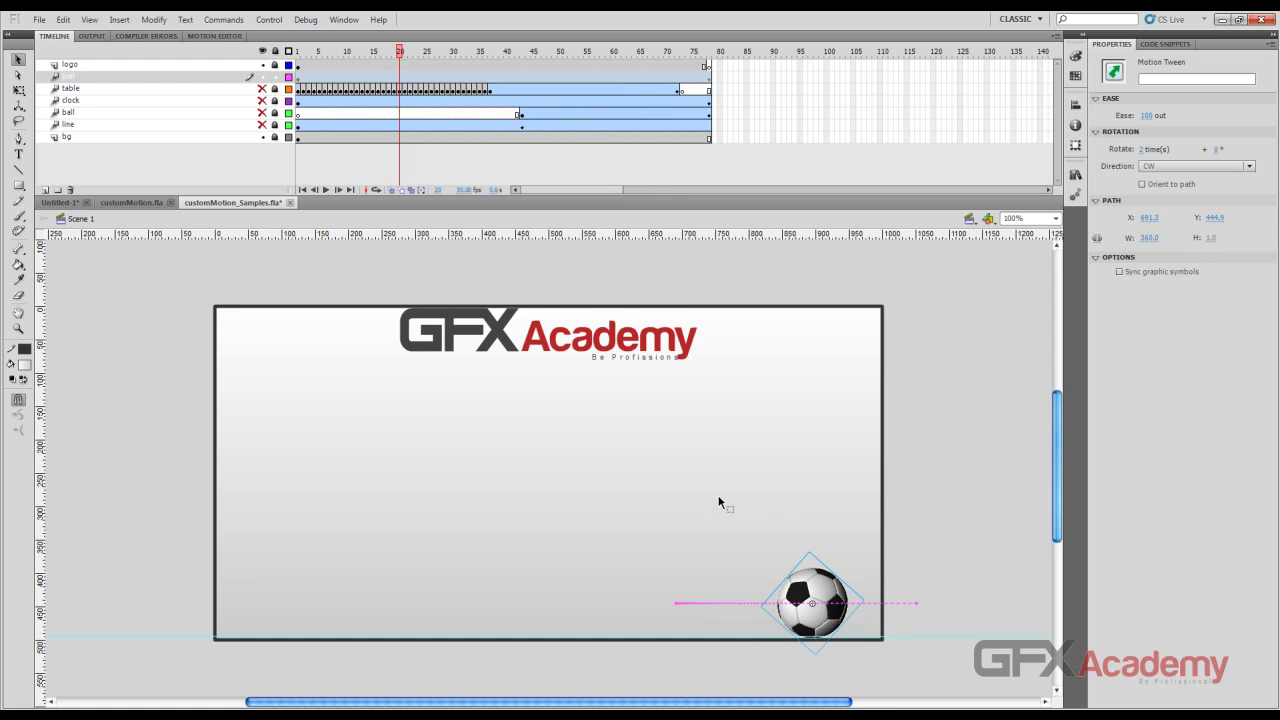
drag(399, 52, 476, 62)
click(478, 74)
click(494, 77)
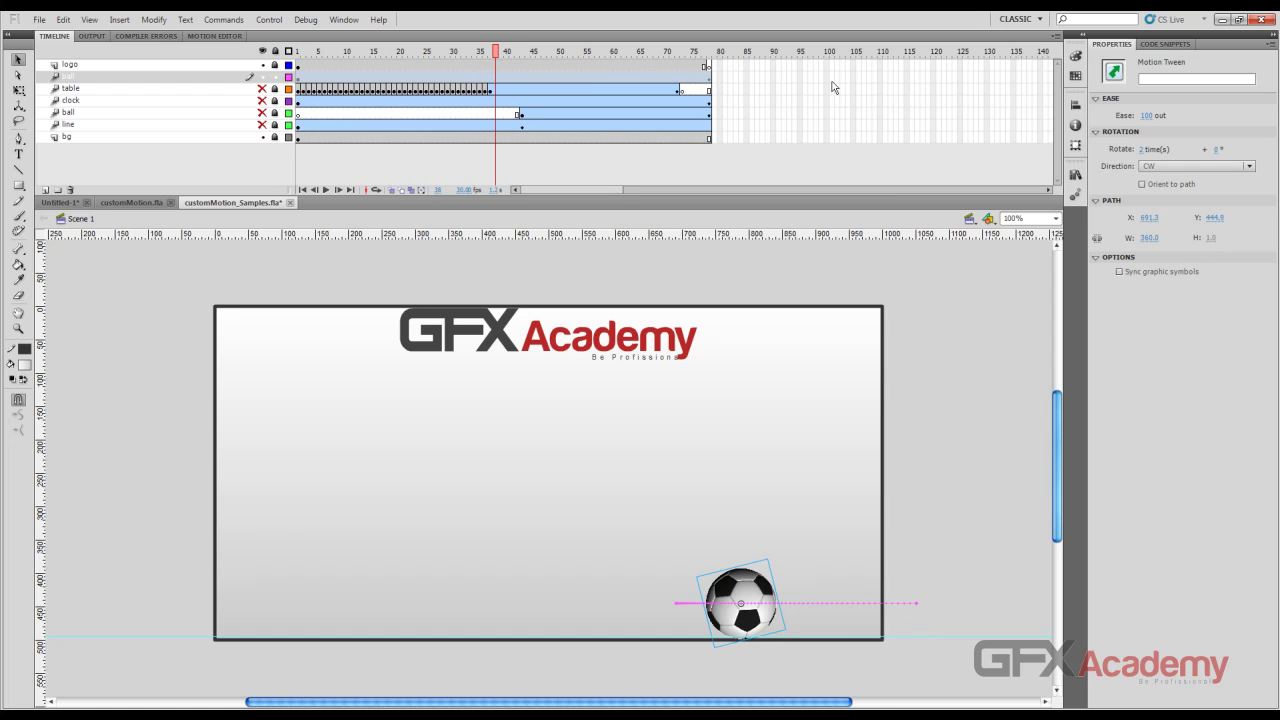
drag(496, 53, 562, 95)
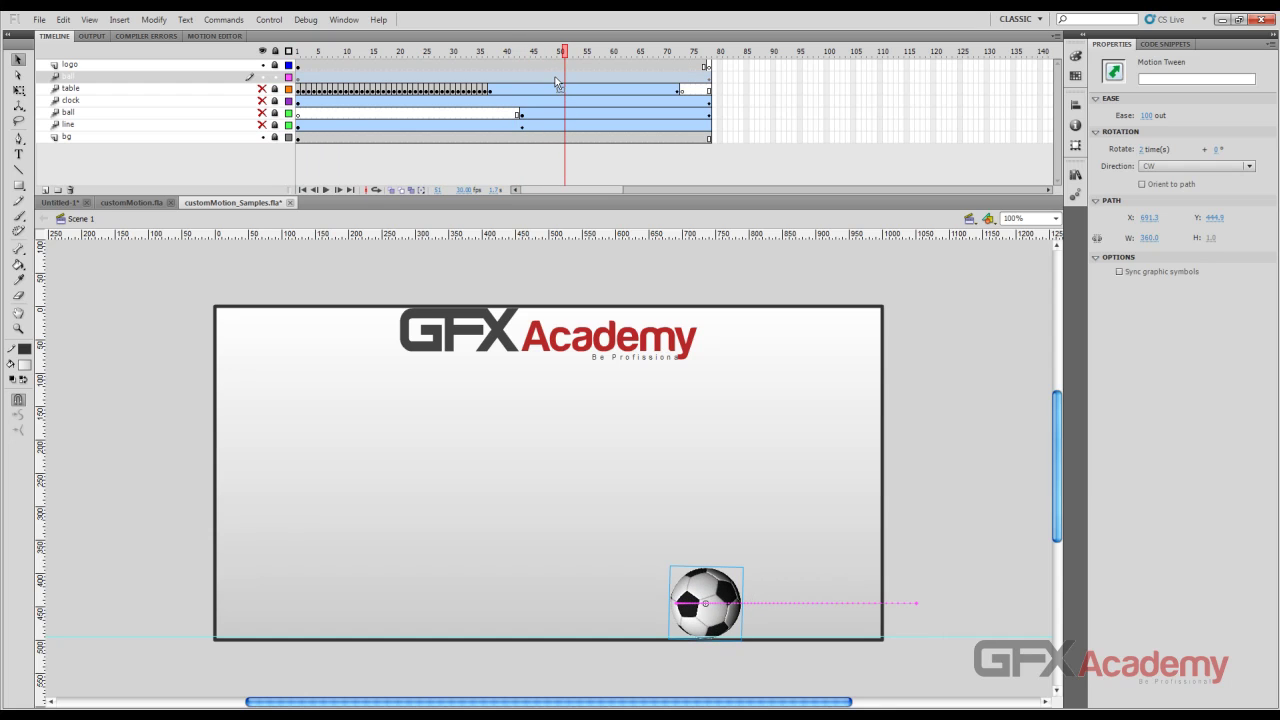
Reverse the upper ball's motion path back again and scrub to frame 40 to compare the movement
right_click(557, 82)
mouse_move(625, 472)
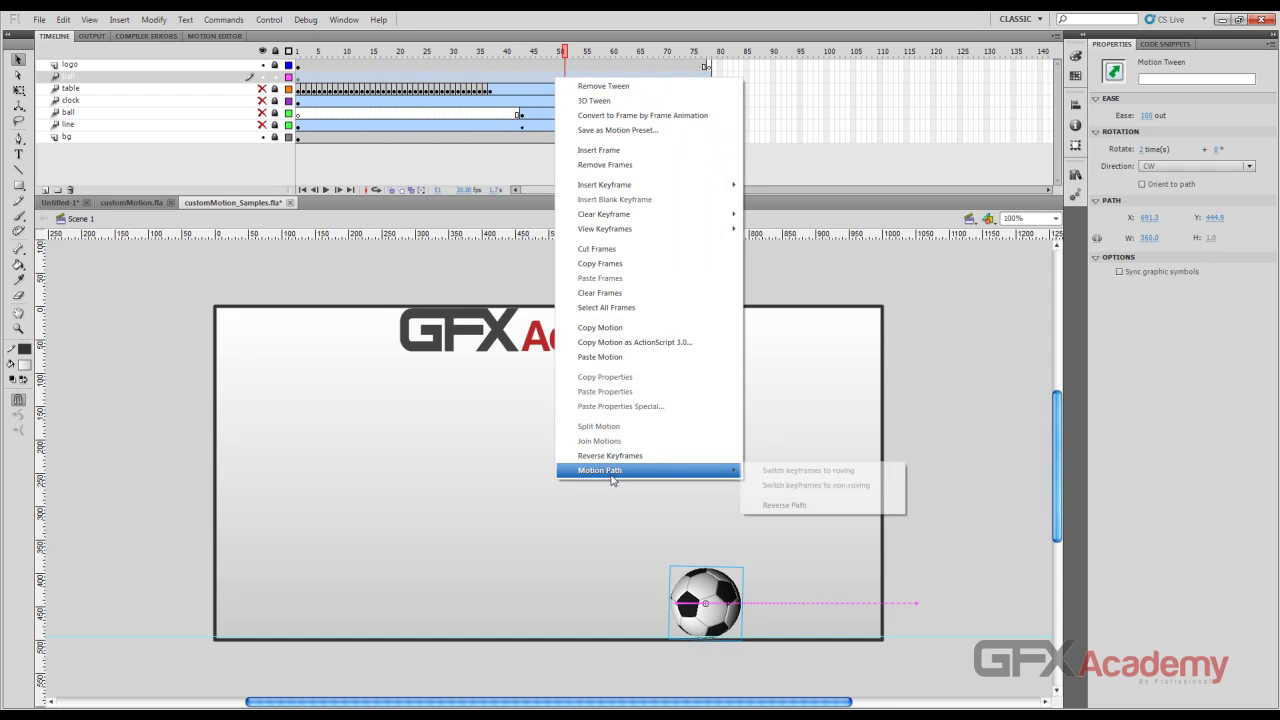
click(797, 505)
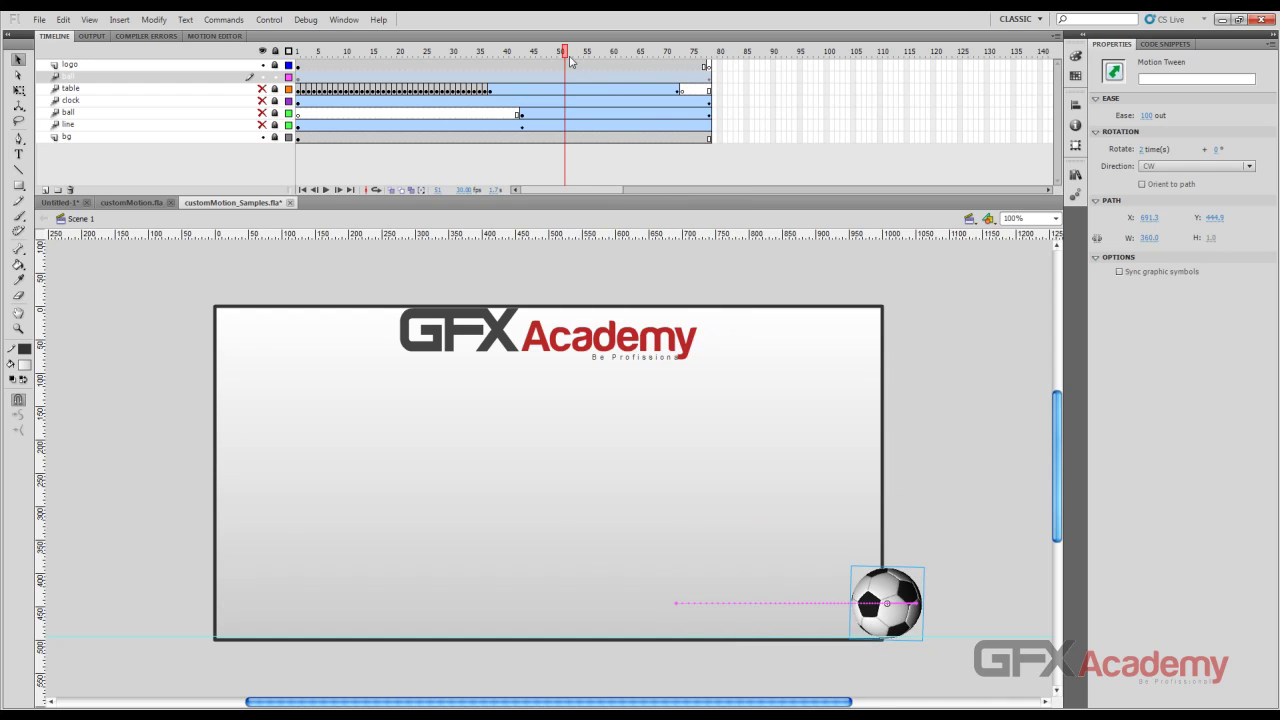
drag(570, 62, 508, 87)
Reverse the upper ball's motion path twice more, scrubbing back to frame 3, and lock its layer
right_click(507, 86)
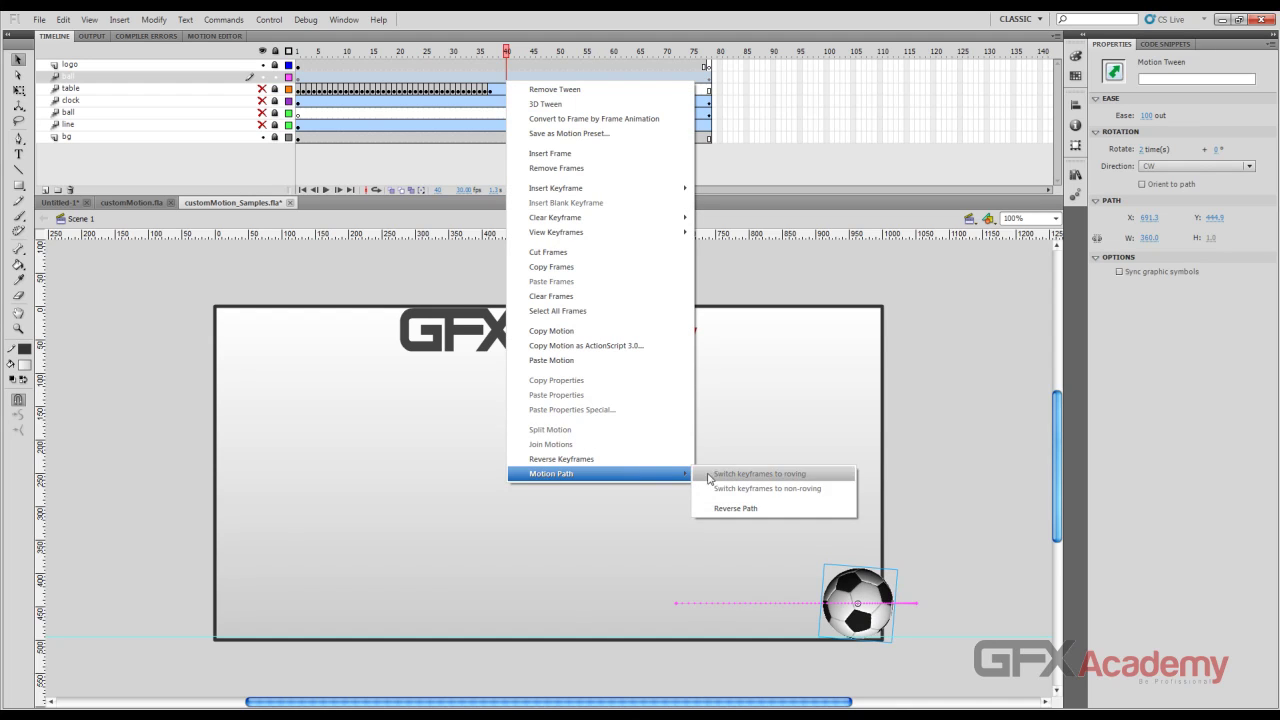
click(724, 508)
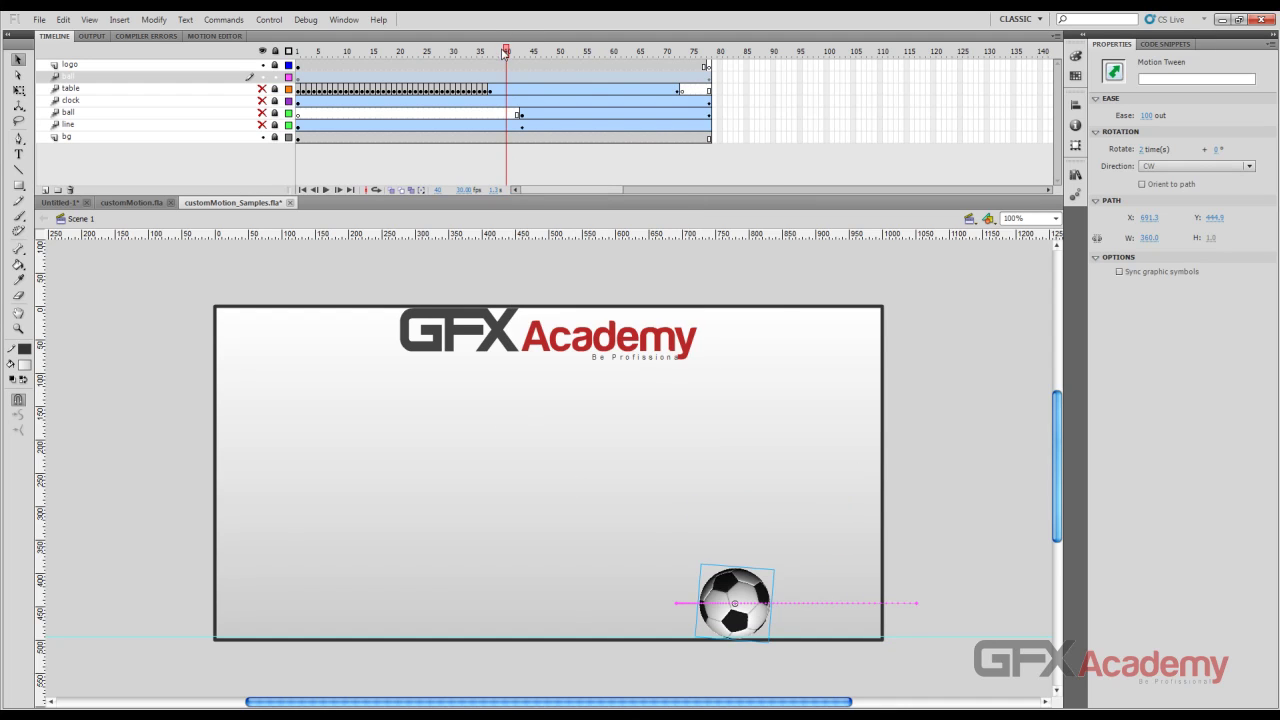
drag(505, 52, 480, 88)
right_click(490, 78)
mouse_move(626, 470)
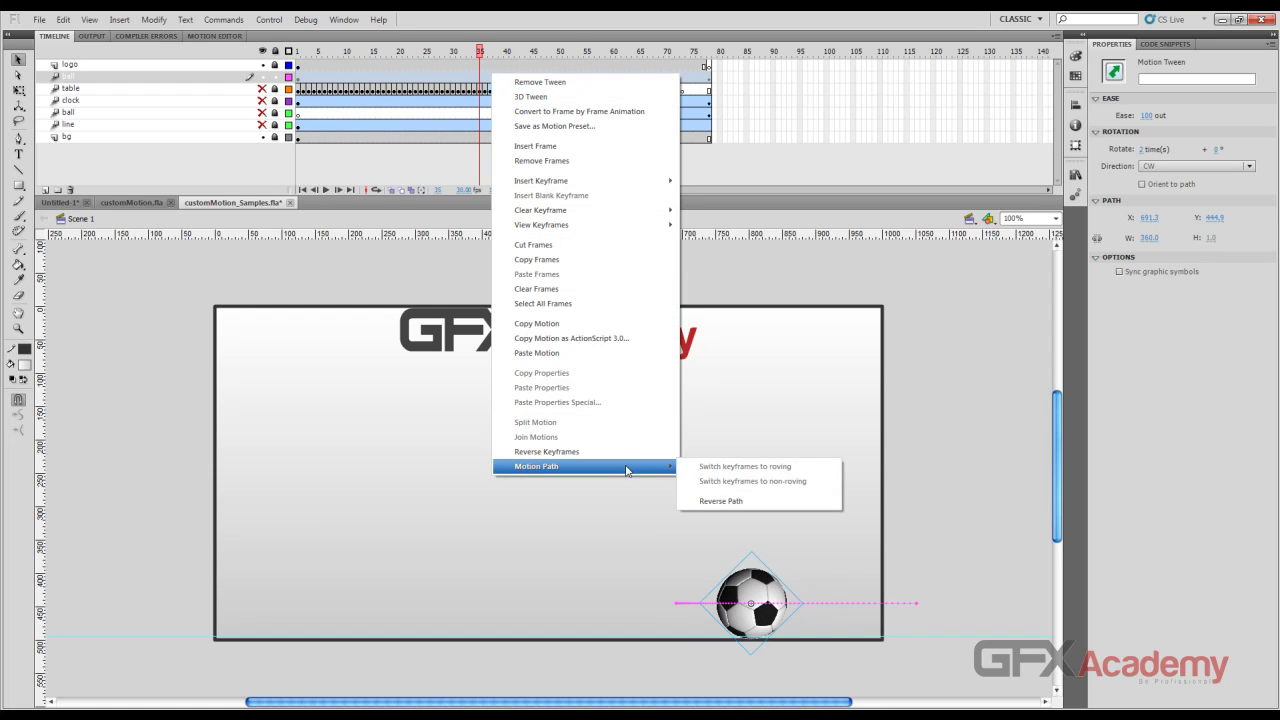
click(721, 501)
drag(484, 42, 308, 78)
click(276, 77)
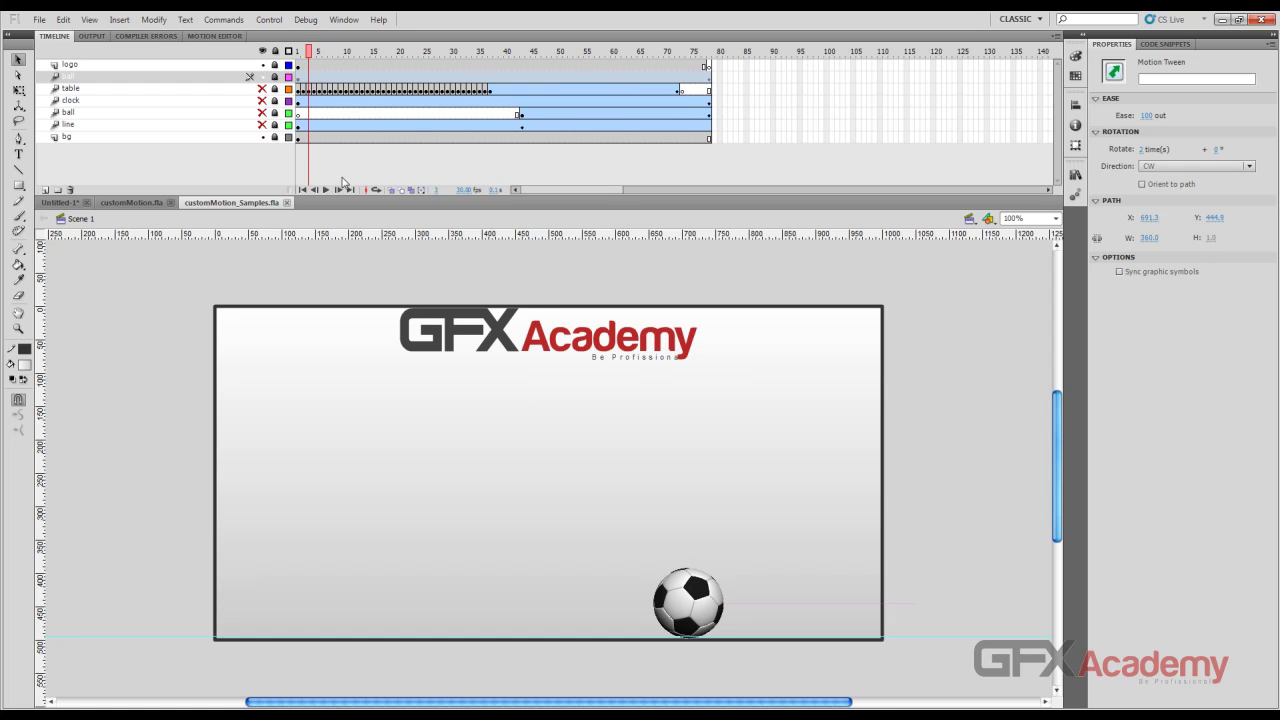
Copy the motion of the upper ball's tween and add a new layer directly above that ball layer
right_click(534, 75)
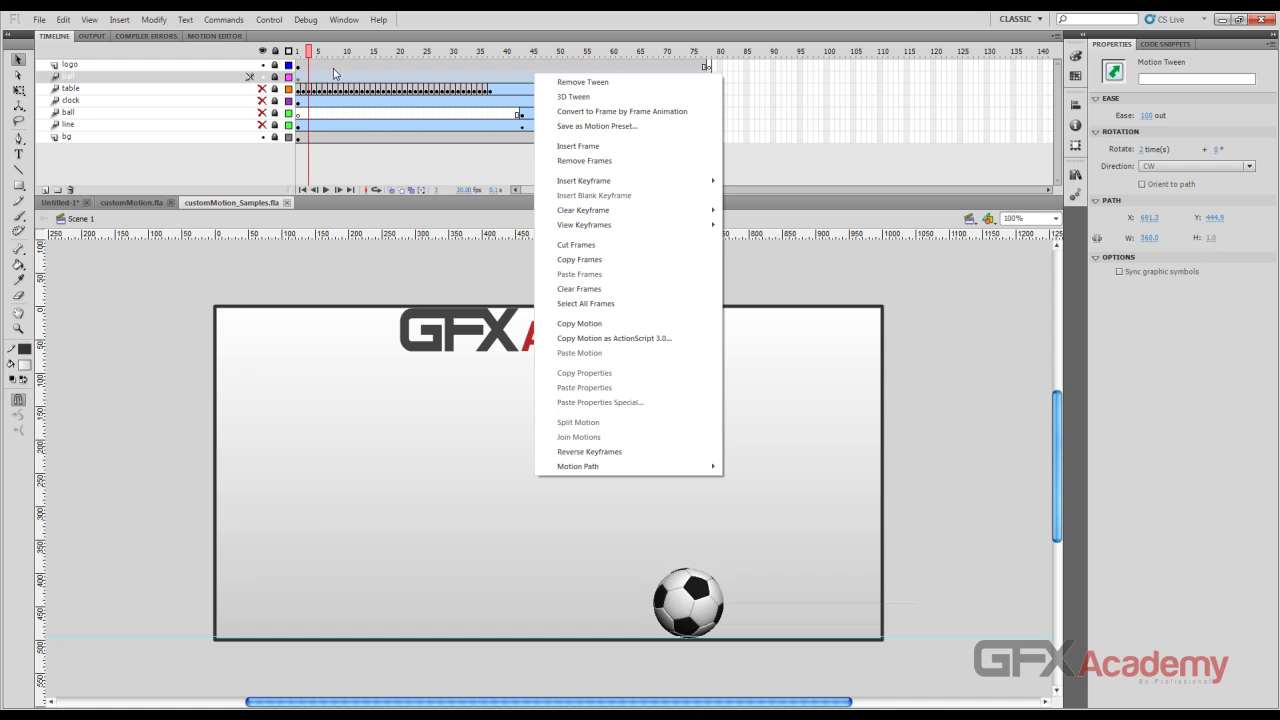
click(589, 324)
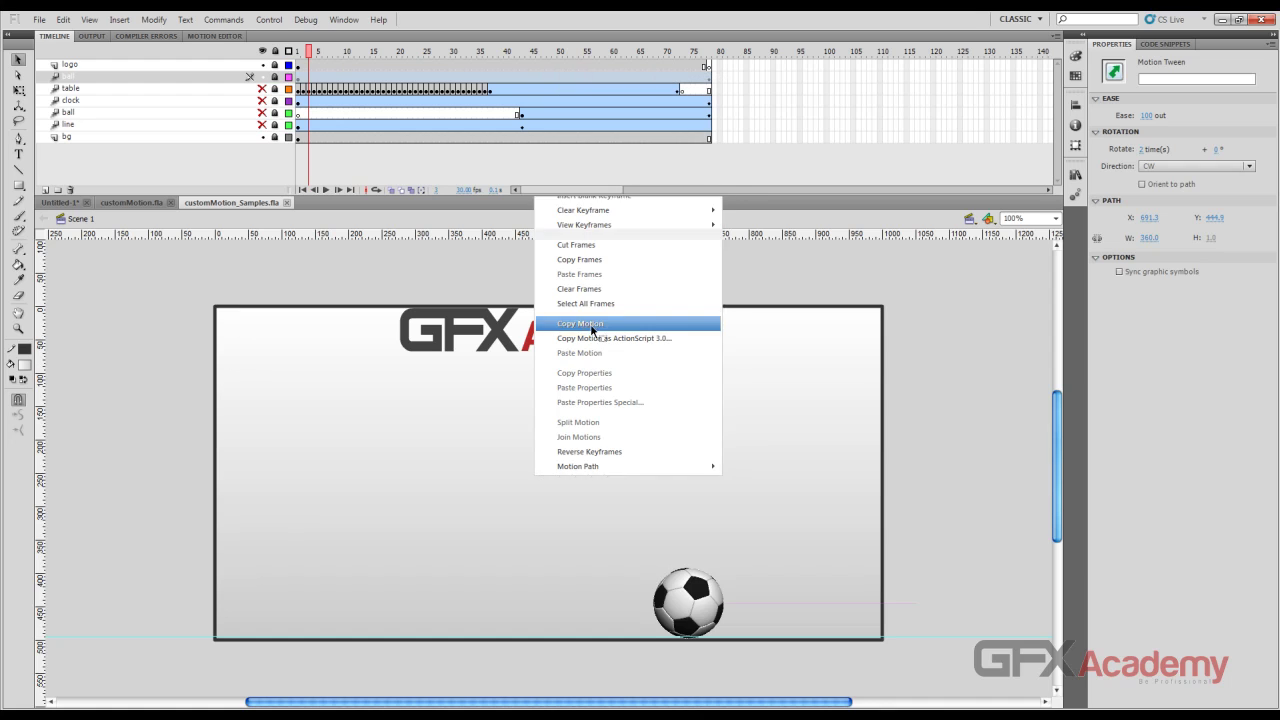
click(44, 189)
click(300, 79)
right_click(299, 80)
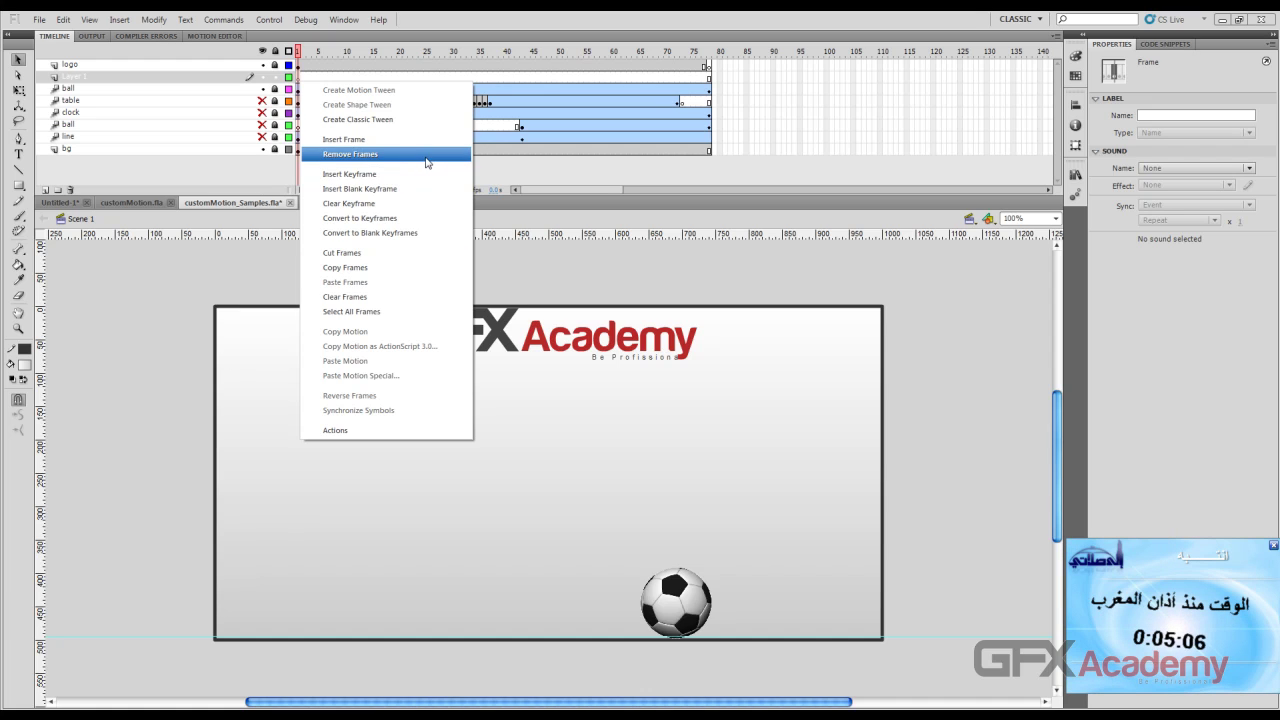
click(302, 85)
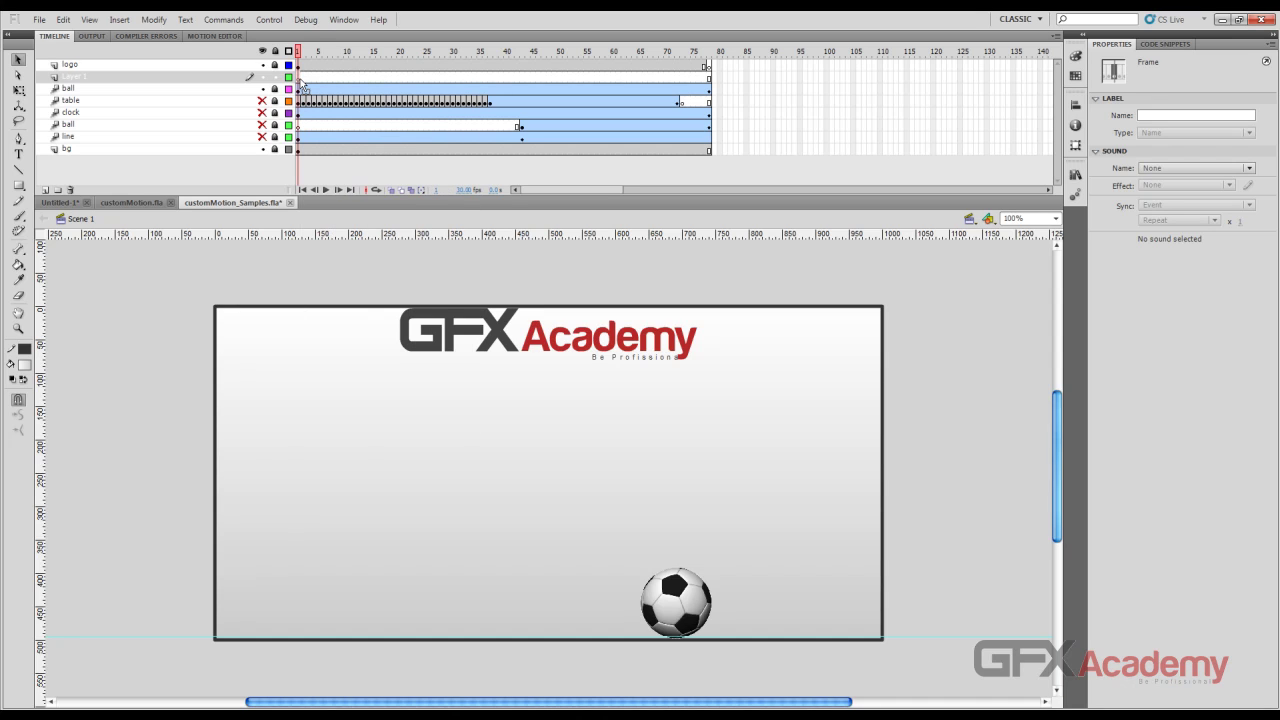
Draw a square about 77 px wide on the new layer in the stage's upper-left area and delete its outline
click(18, 185)
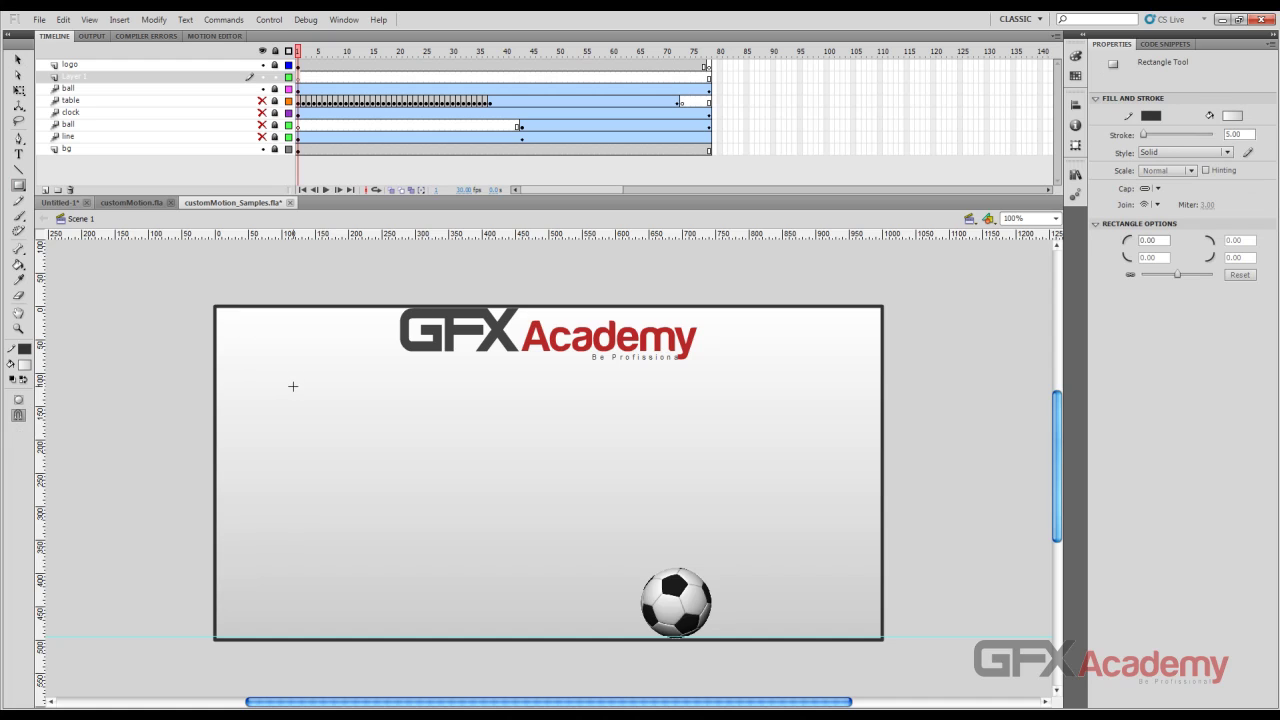
drag(293, 386, 345, 437)
click(18, 62)
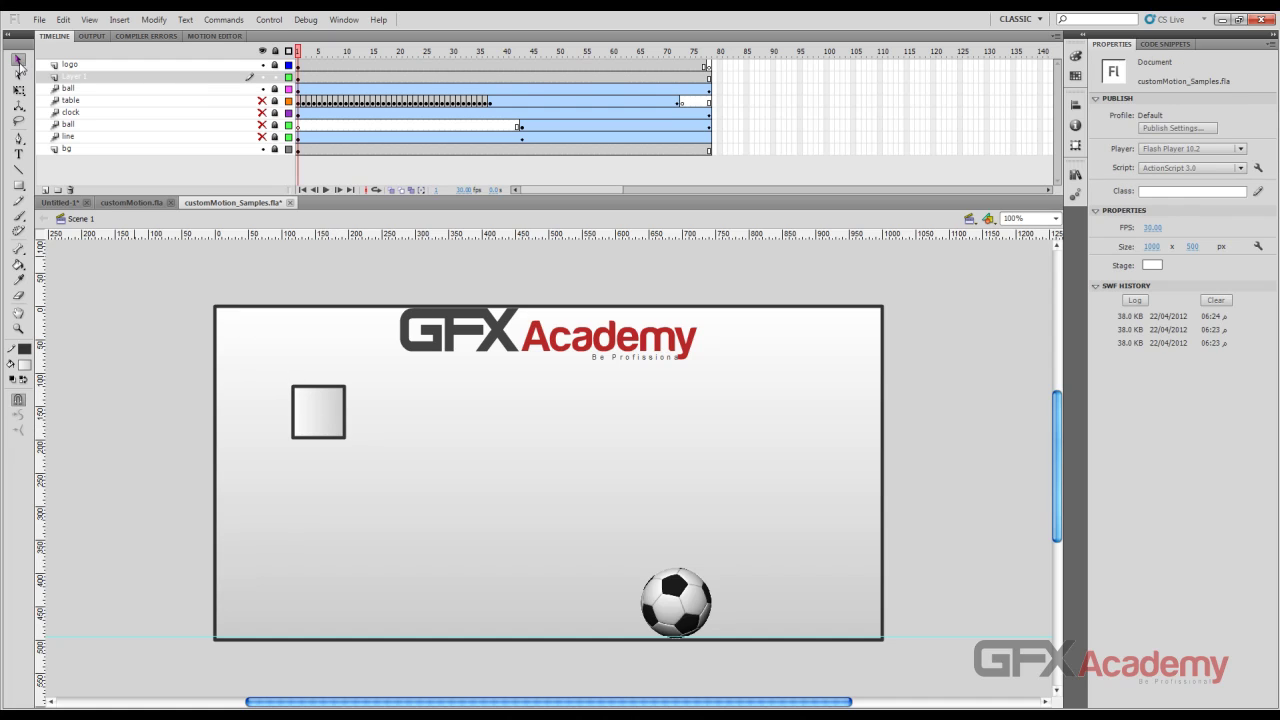
click(342, 438)
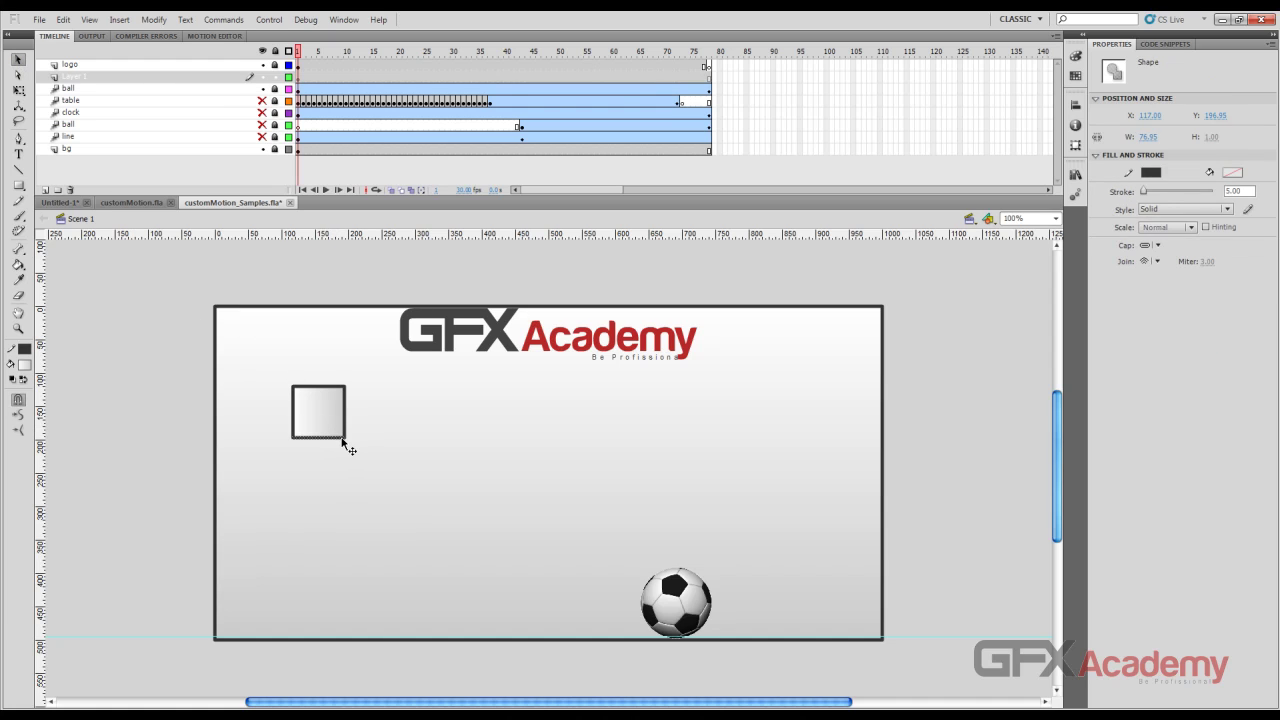
key(Delete)
Fill the square with purple and convert it to a movie clip symbol with centre registration
click(321, 410)
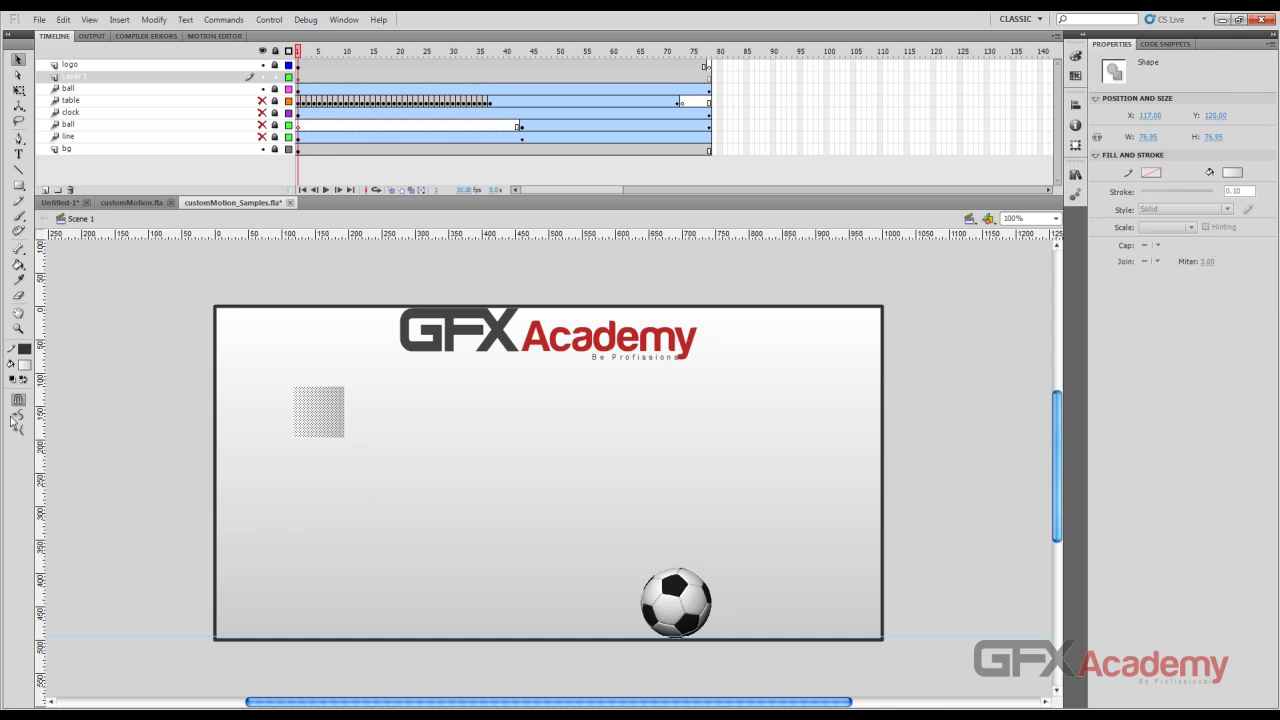
click(24, 366)
click(81, 480)
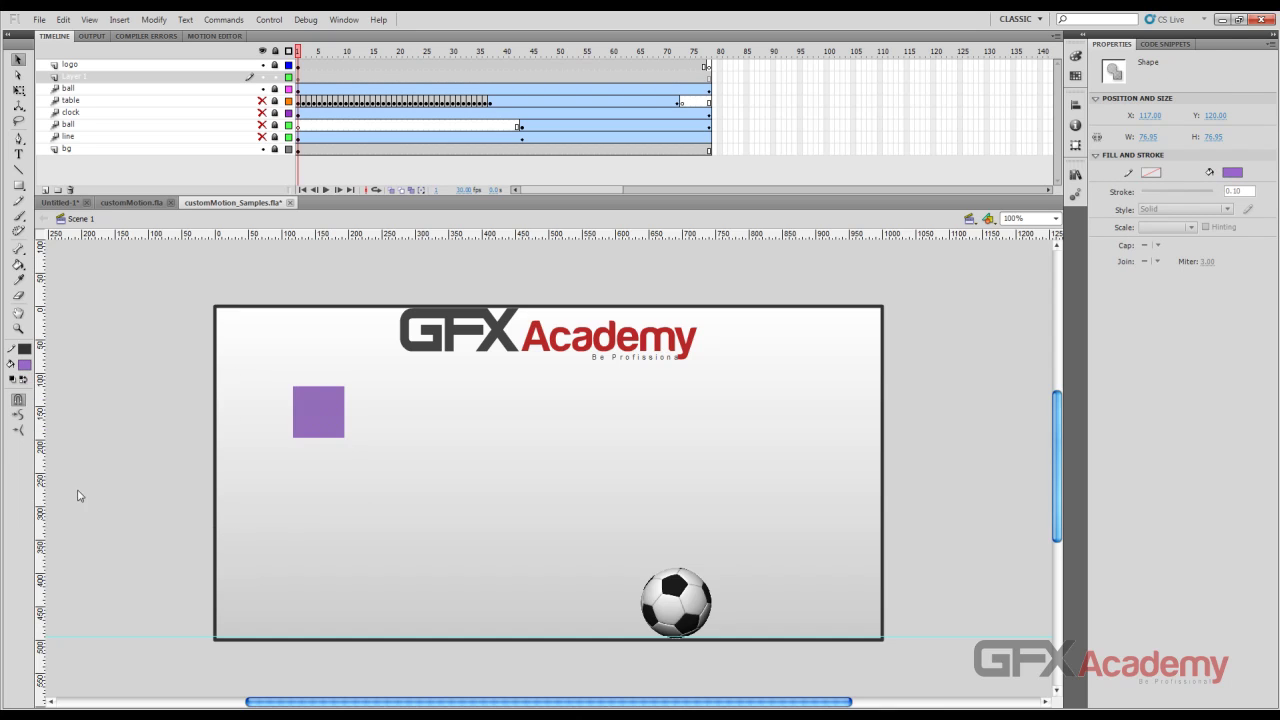
key(F8)
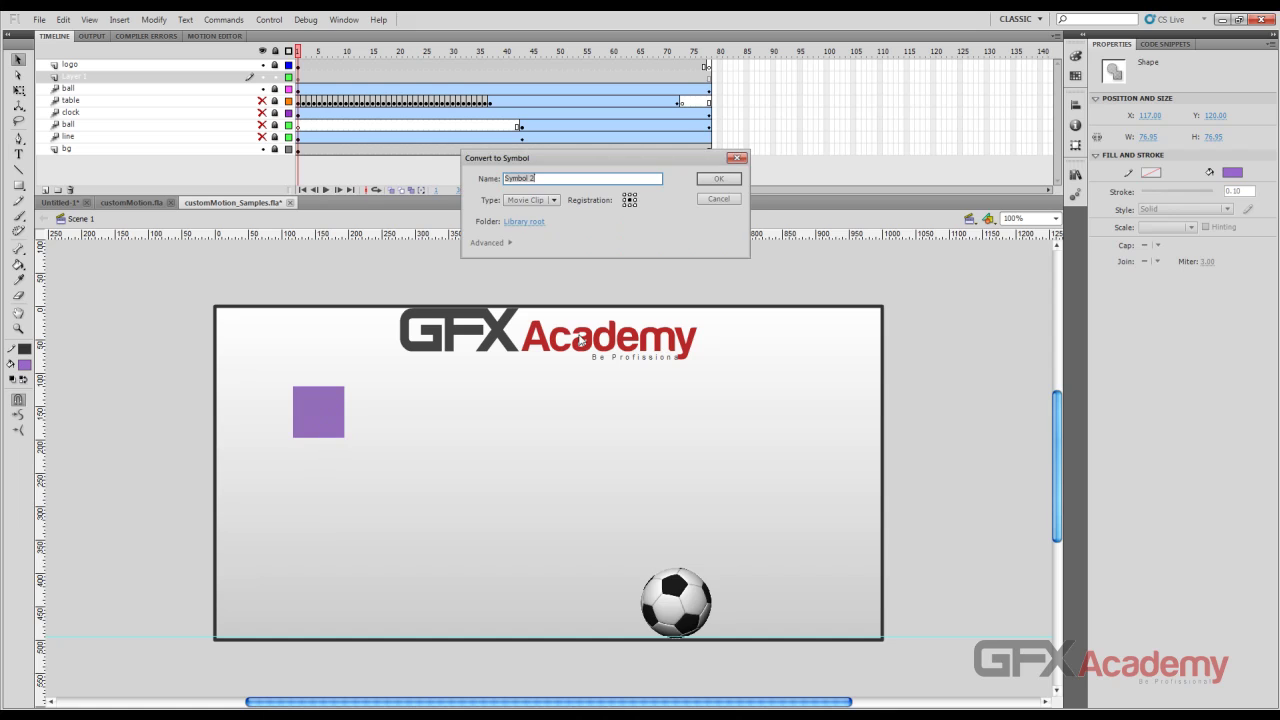
click(718, 180)
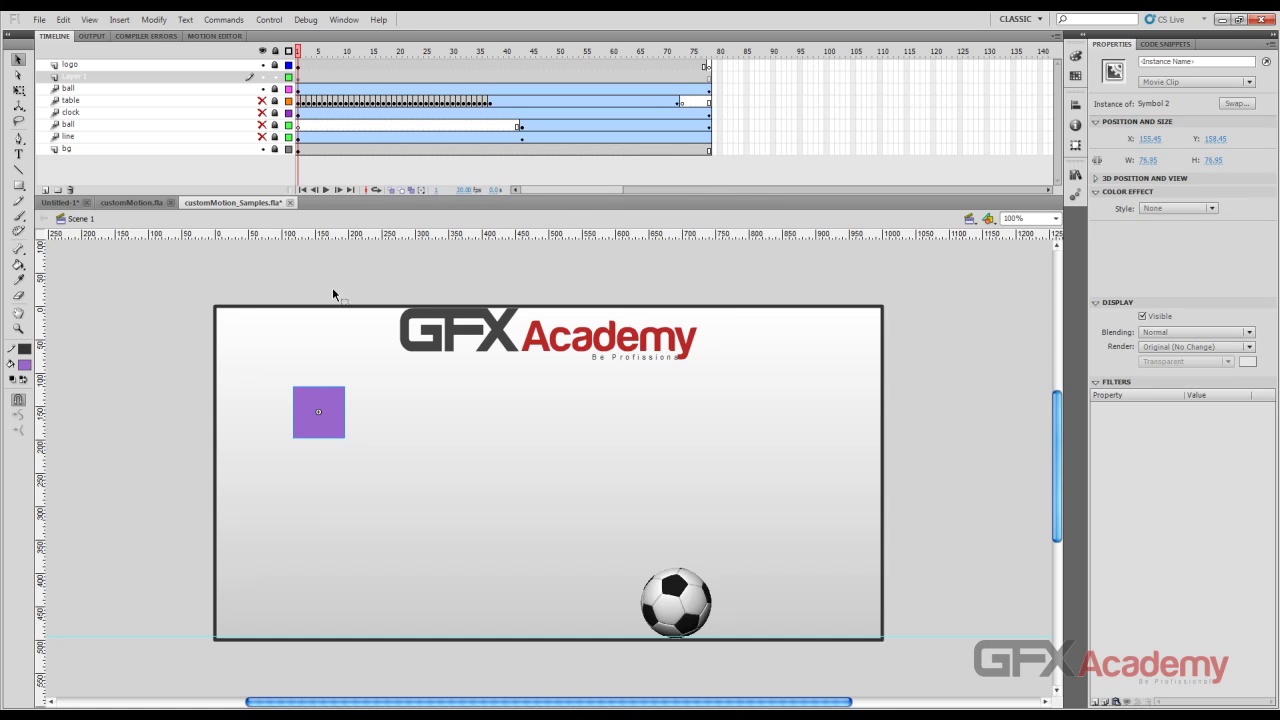
Paste the copied ball motion onto the purple square's first frame and test the movie
right_click(299, 78)
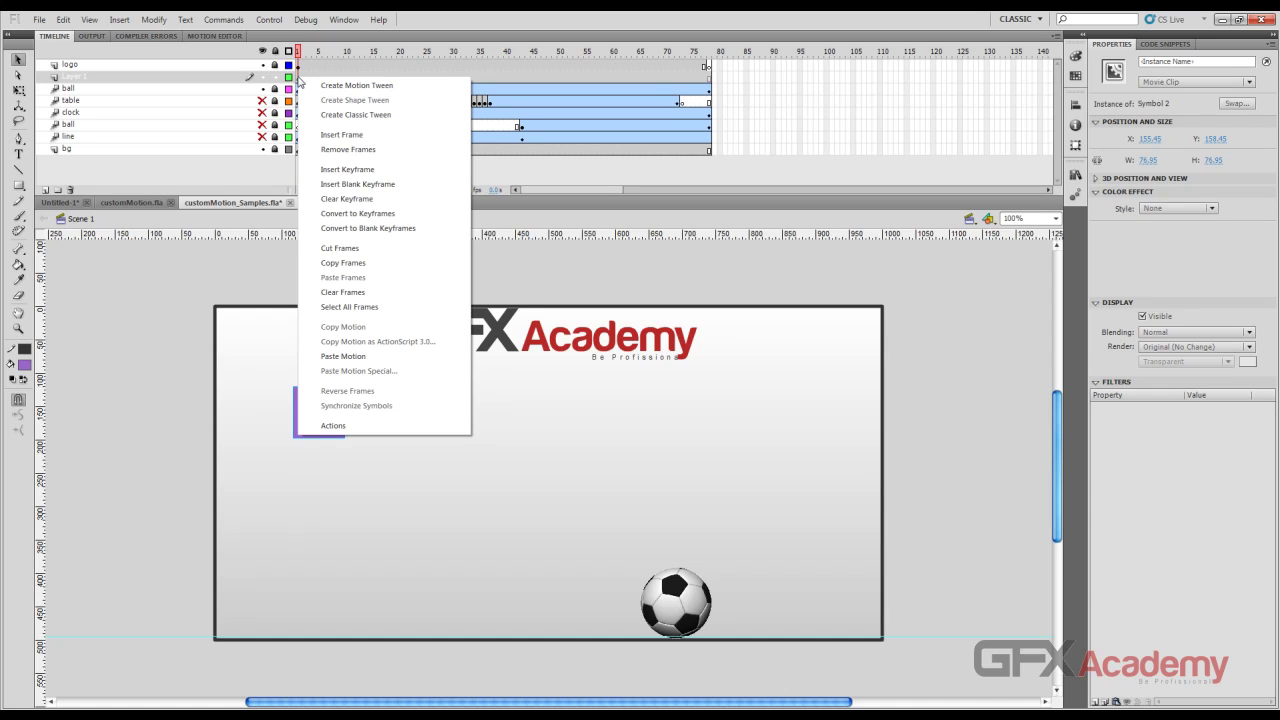
click(344, 356)
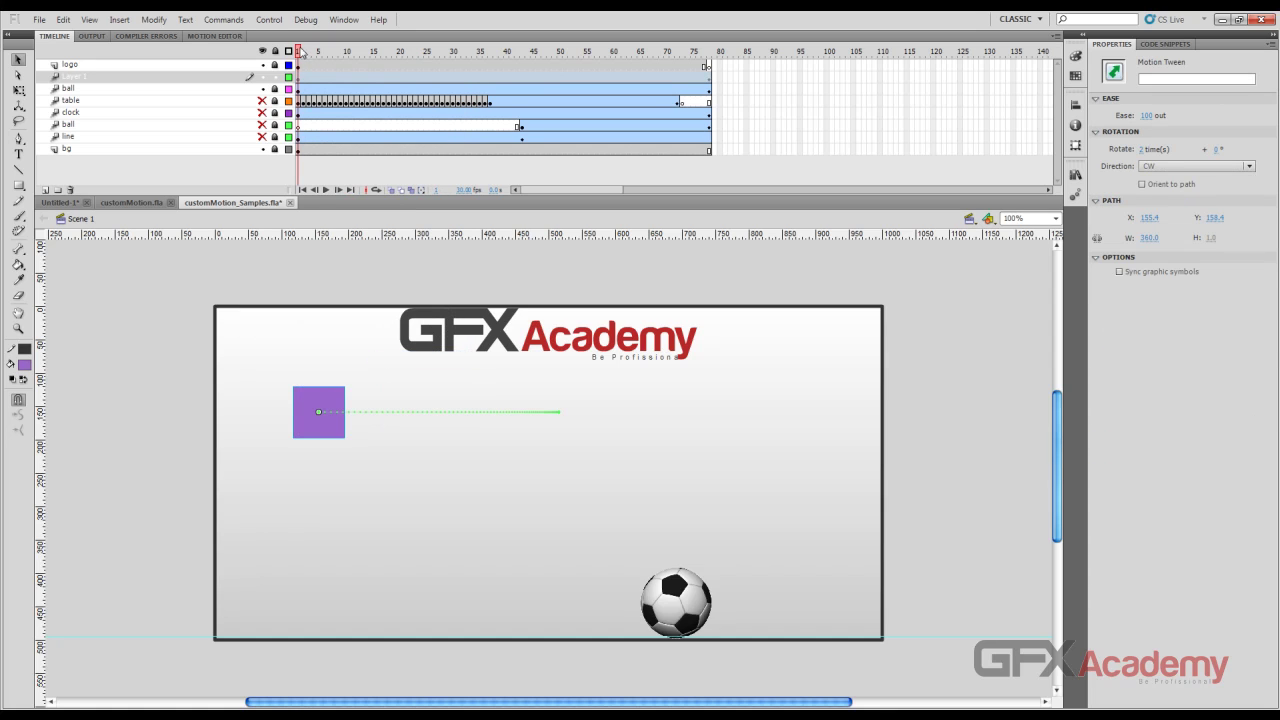
drag(299, 52, 289, 76)
key(ctrl+Return)
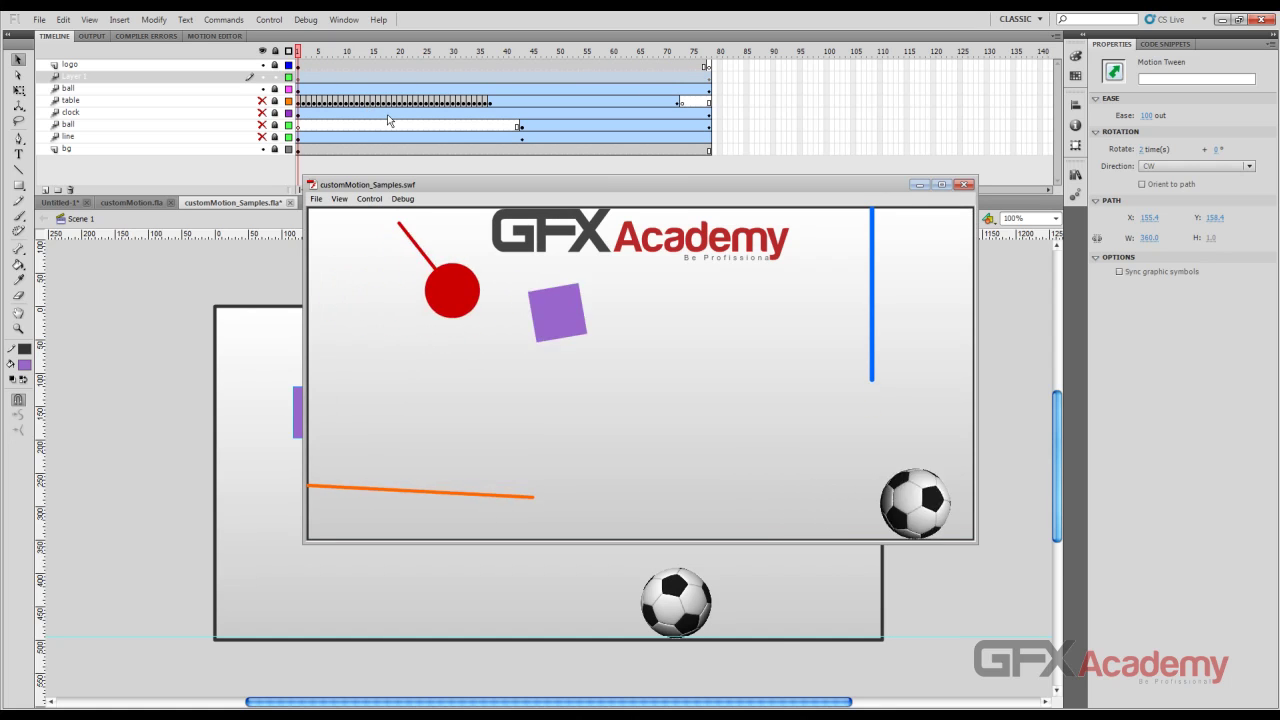
click(965, 186)
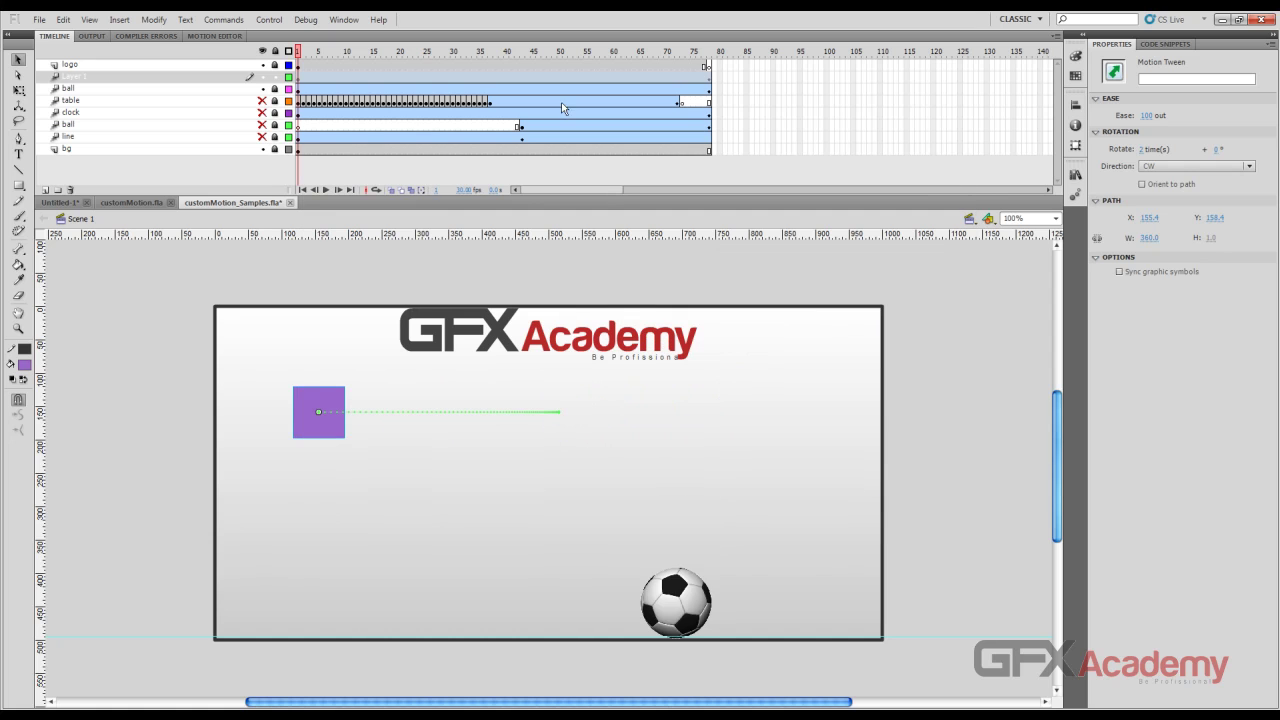
Move the purple square with its motion path to about X 301, Y 249, and show all layers at frame 74
click(317, 82)
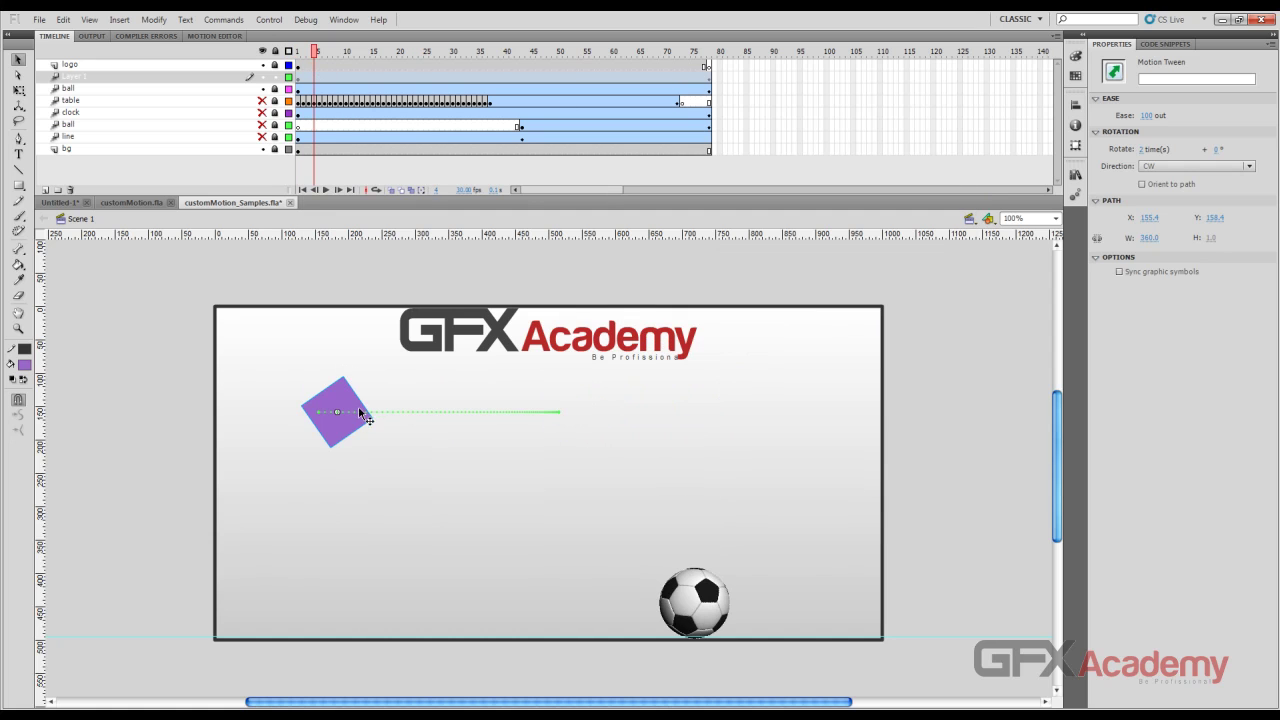
drag(390, 420, 484, 481)
drag(315, 52, 687, 55)
click(263, 51)
click(263, 51)
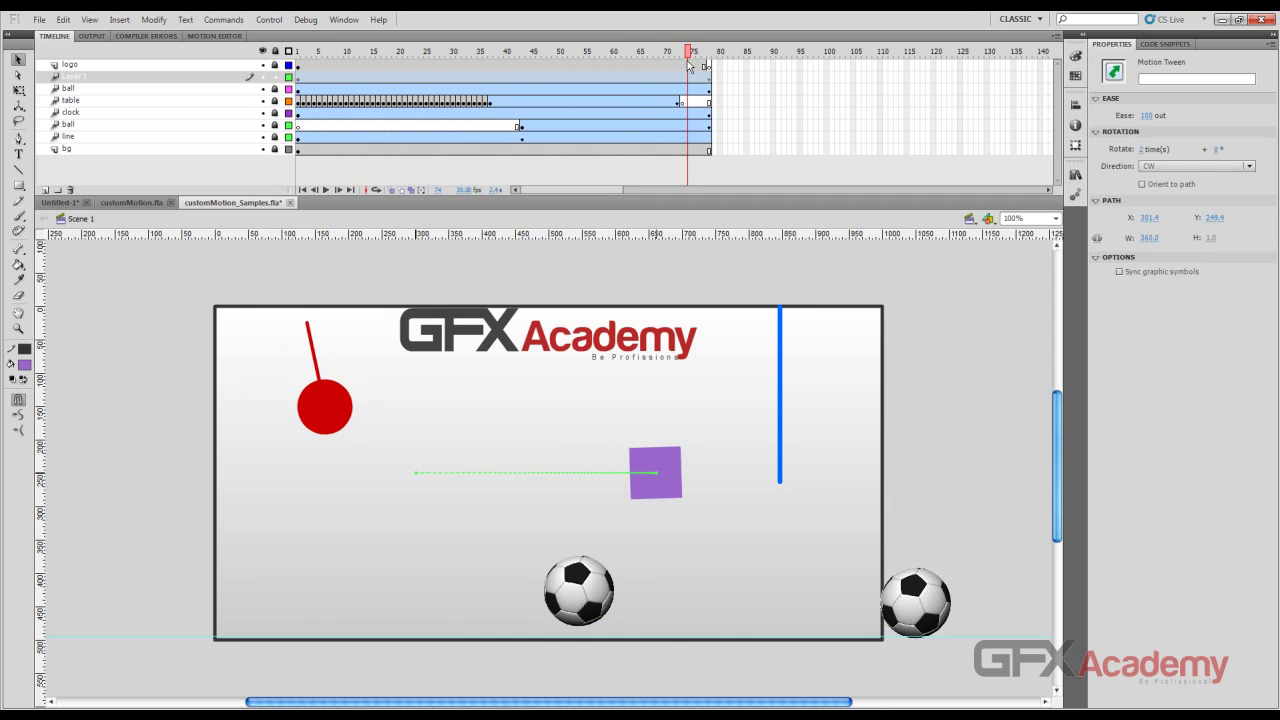